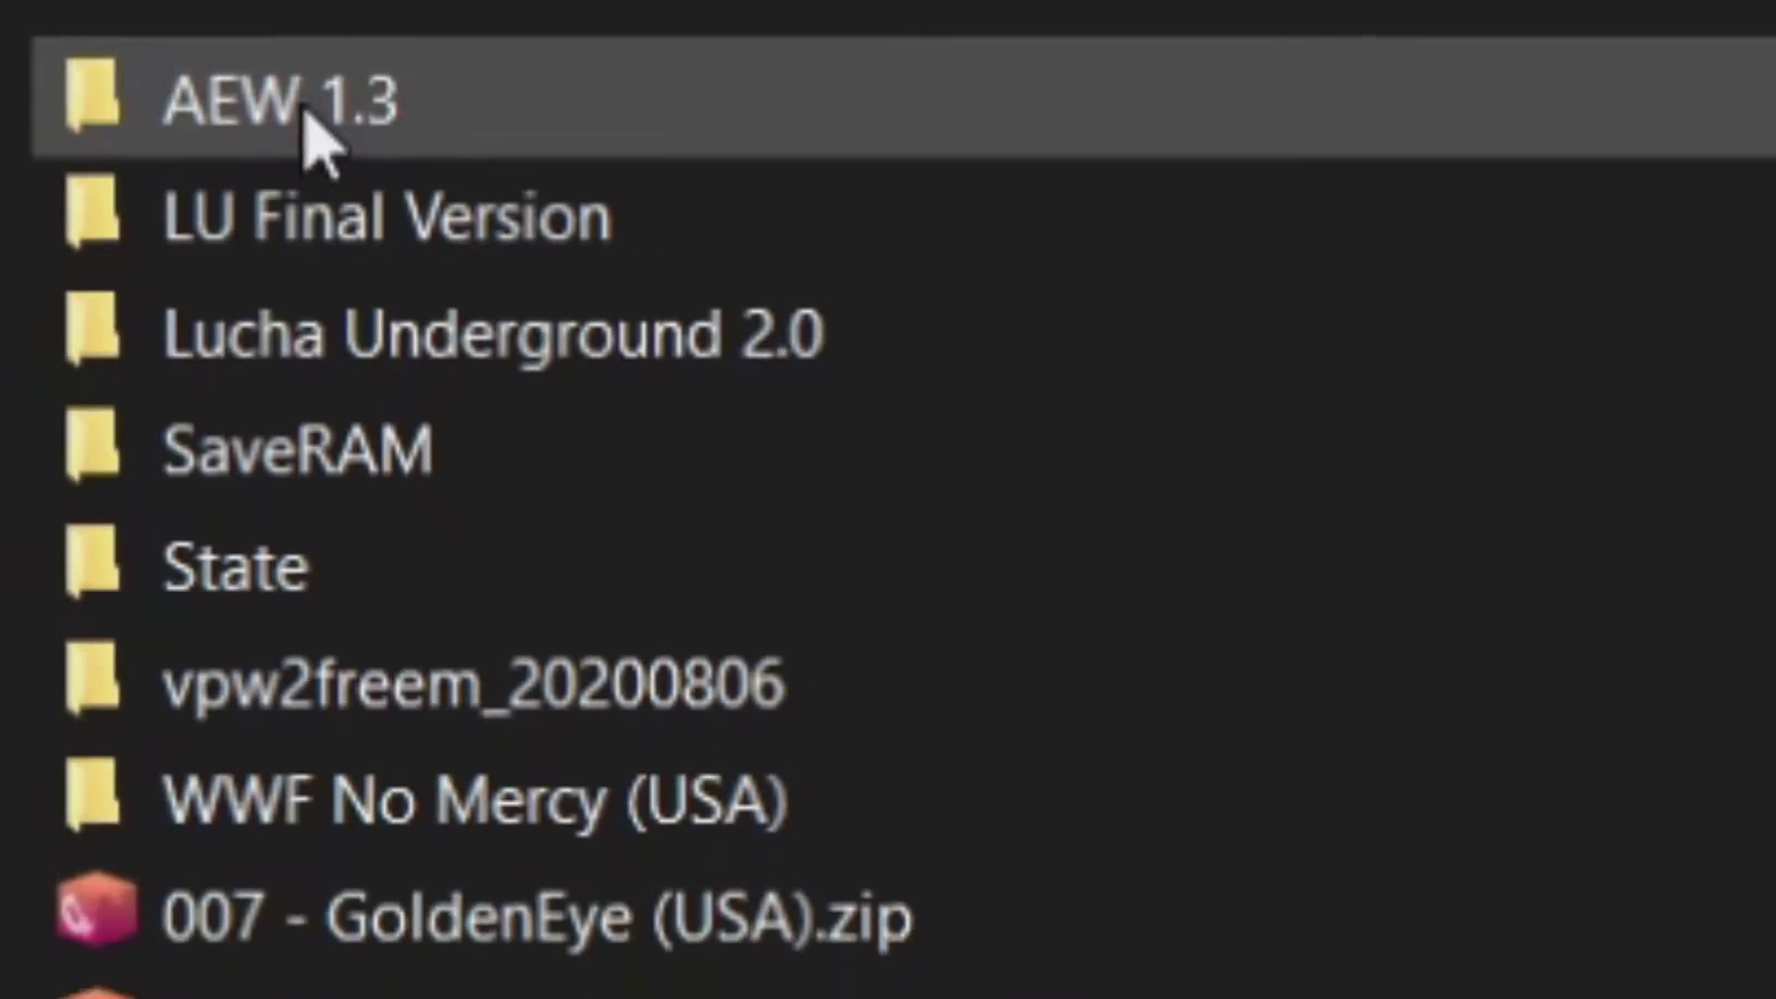
Step: From the AEW 1.3 folder, launch Project64 and start WWF No Mercy (U) (V1.0)
double_click(308, 115)
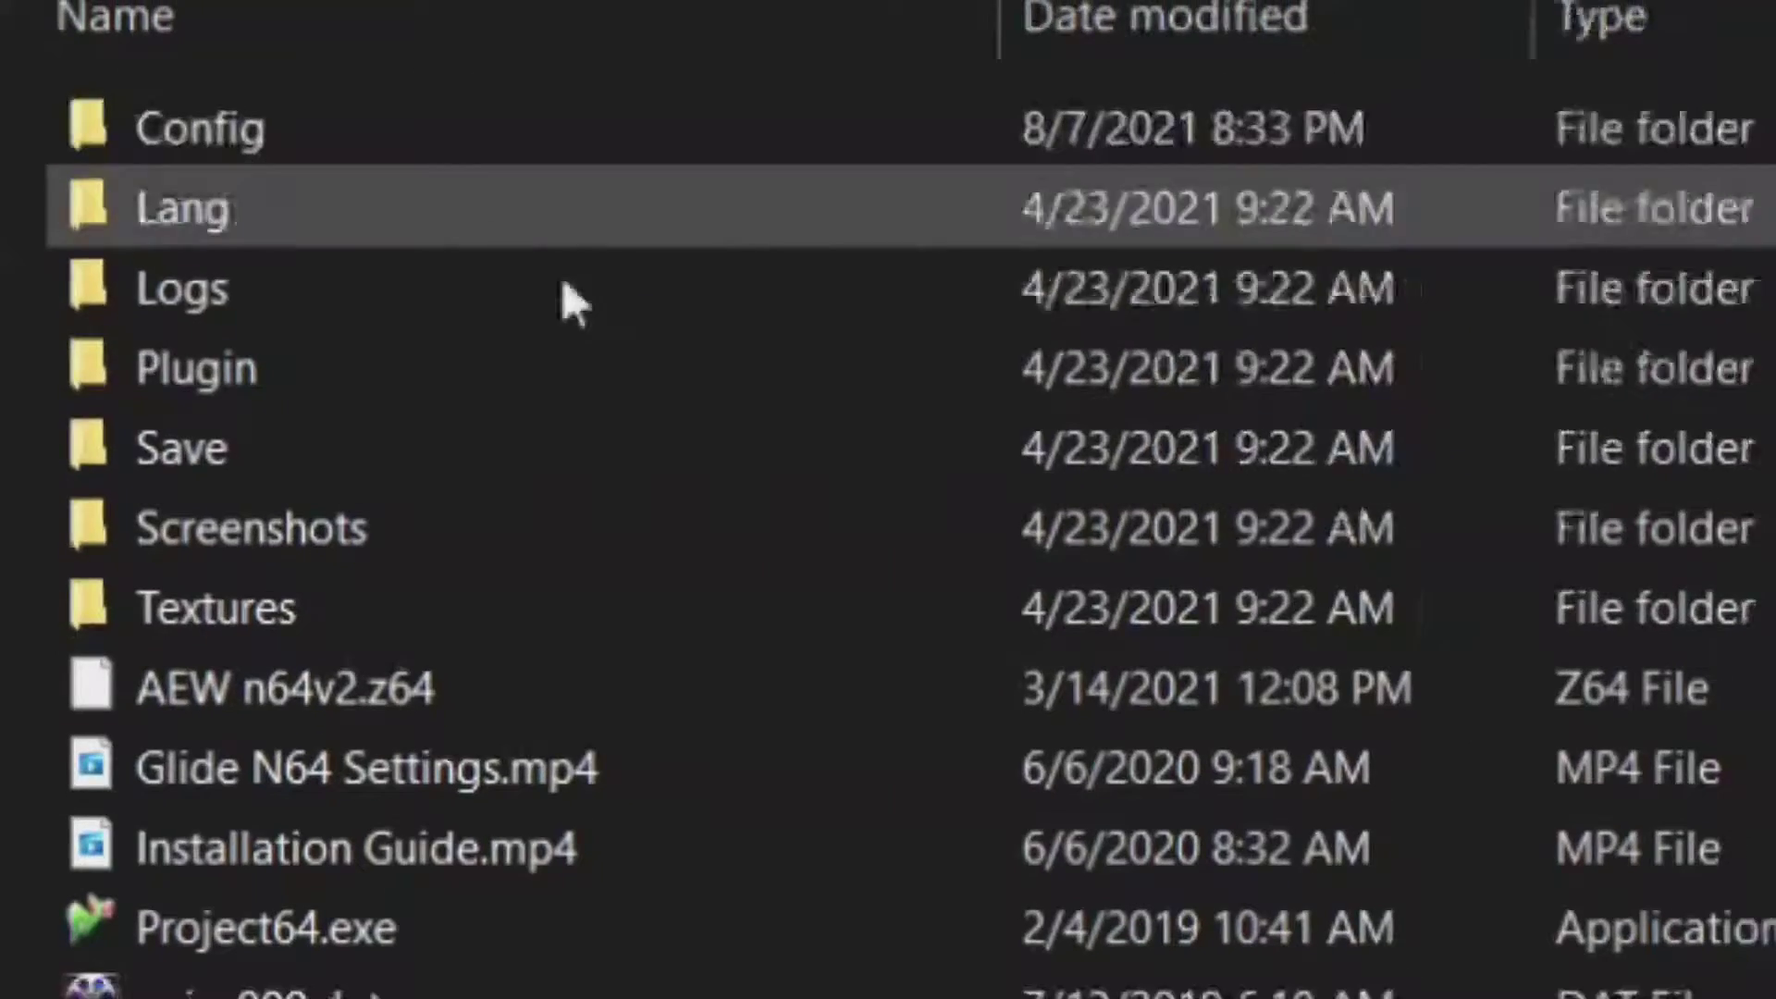
double_click(266, 835)
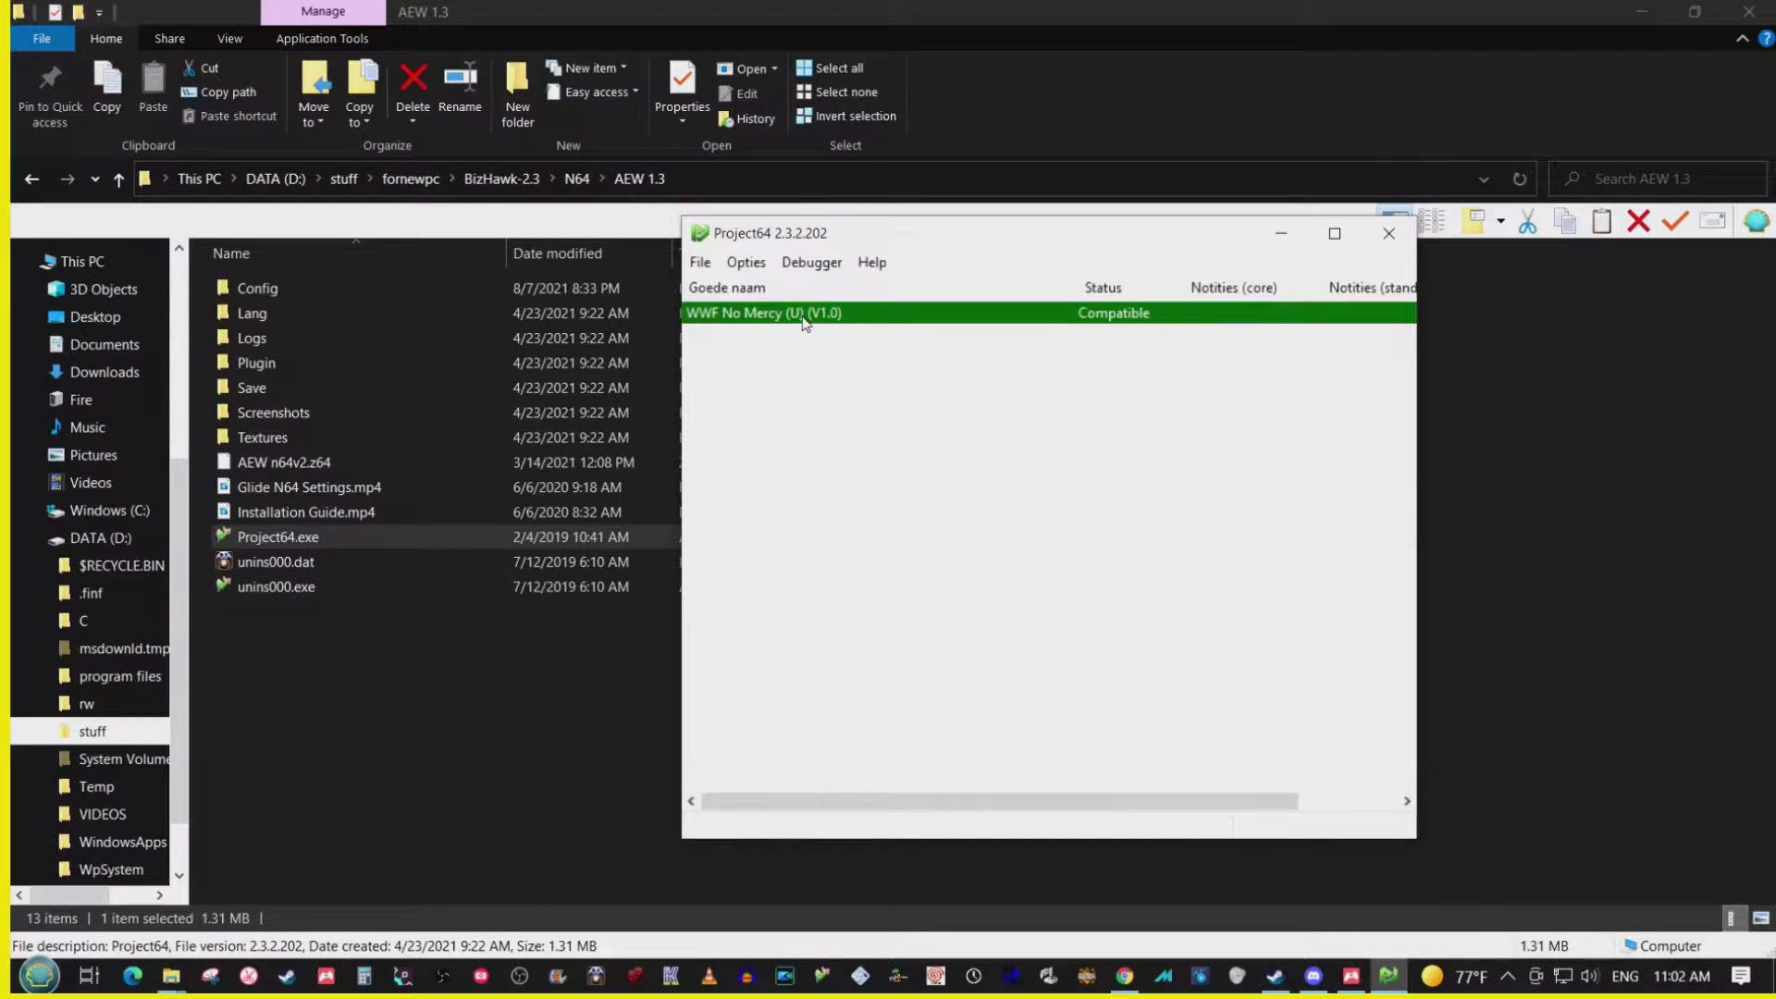
double_click(804, 321)
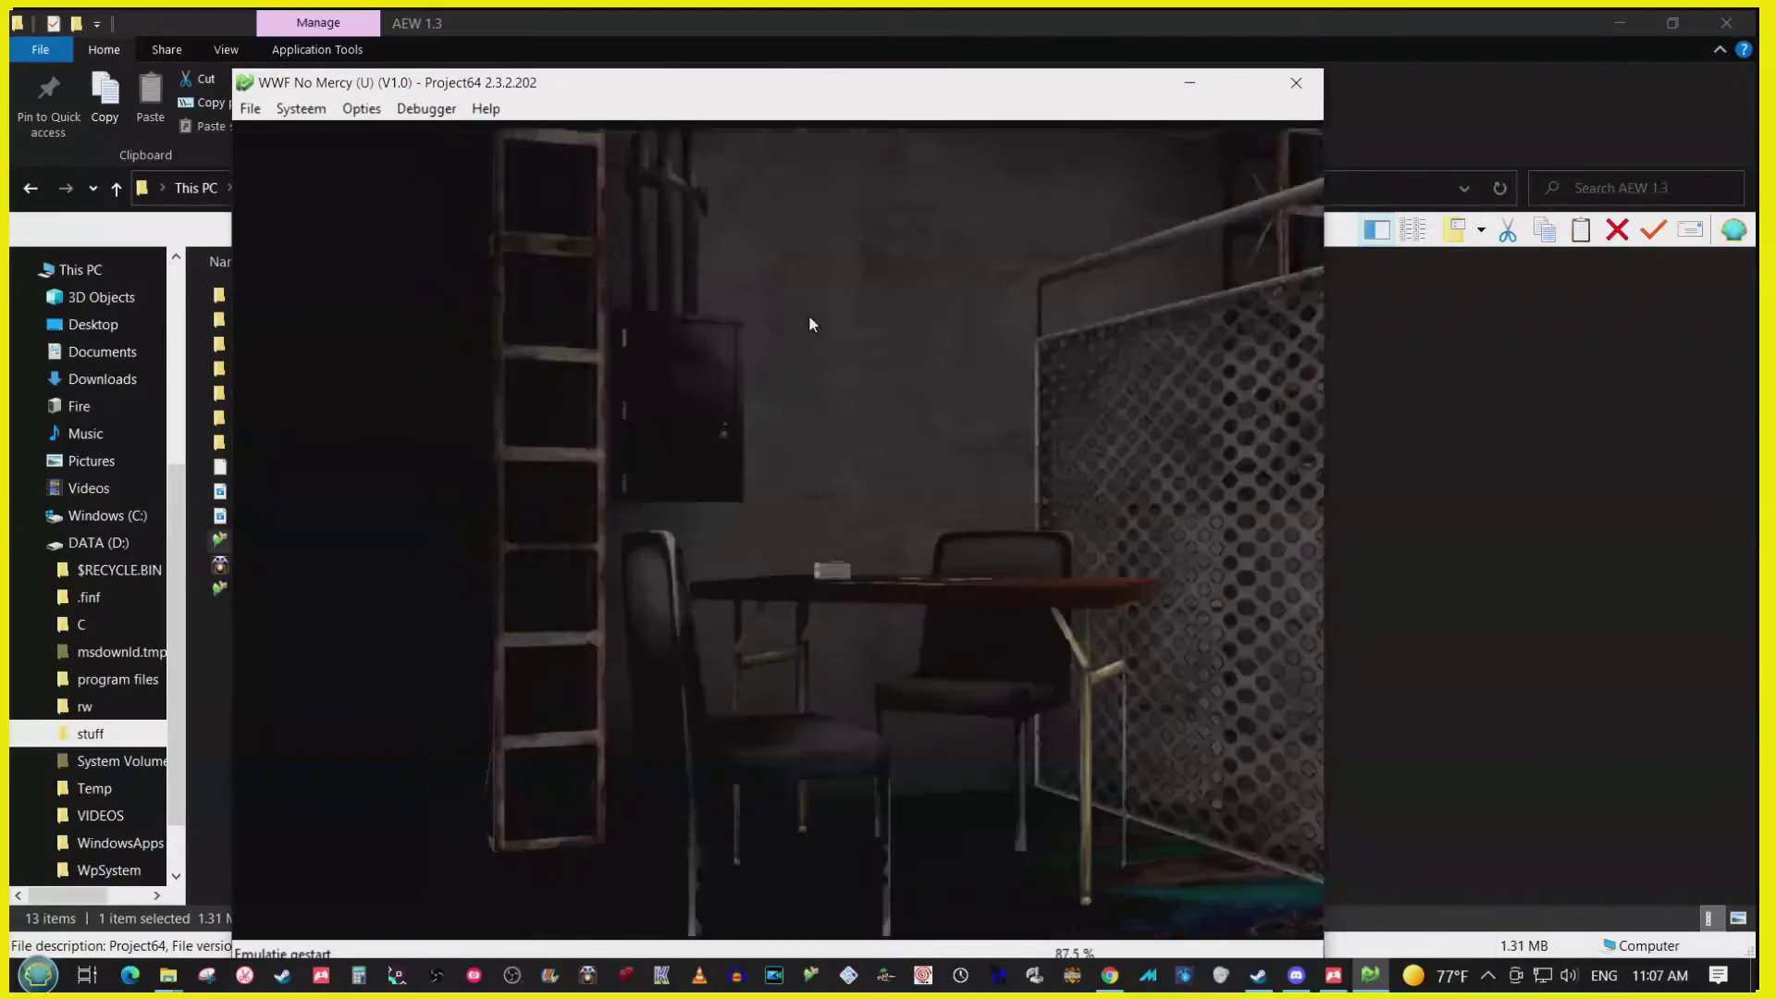
Step: Set up an Exhibition Single Match, 1P vs CPU, and accept the arena and rules
key(Down)
key(Down)
key(Down)
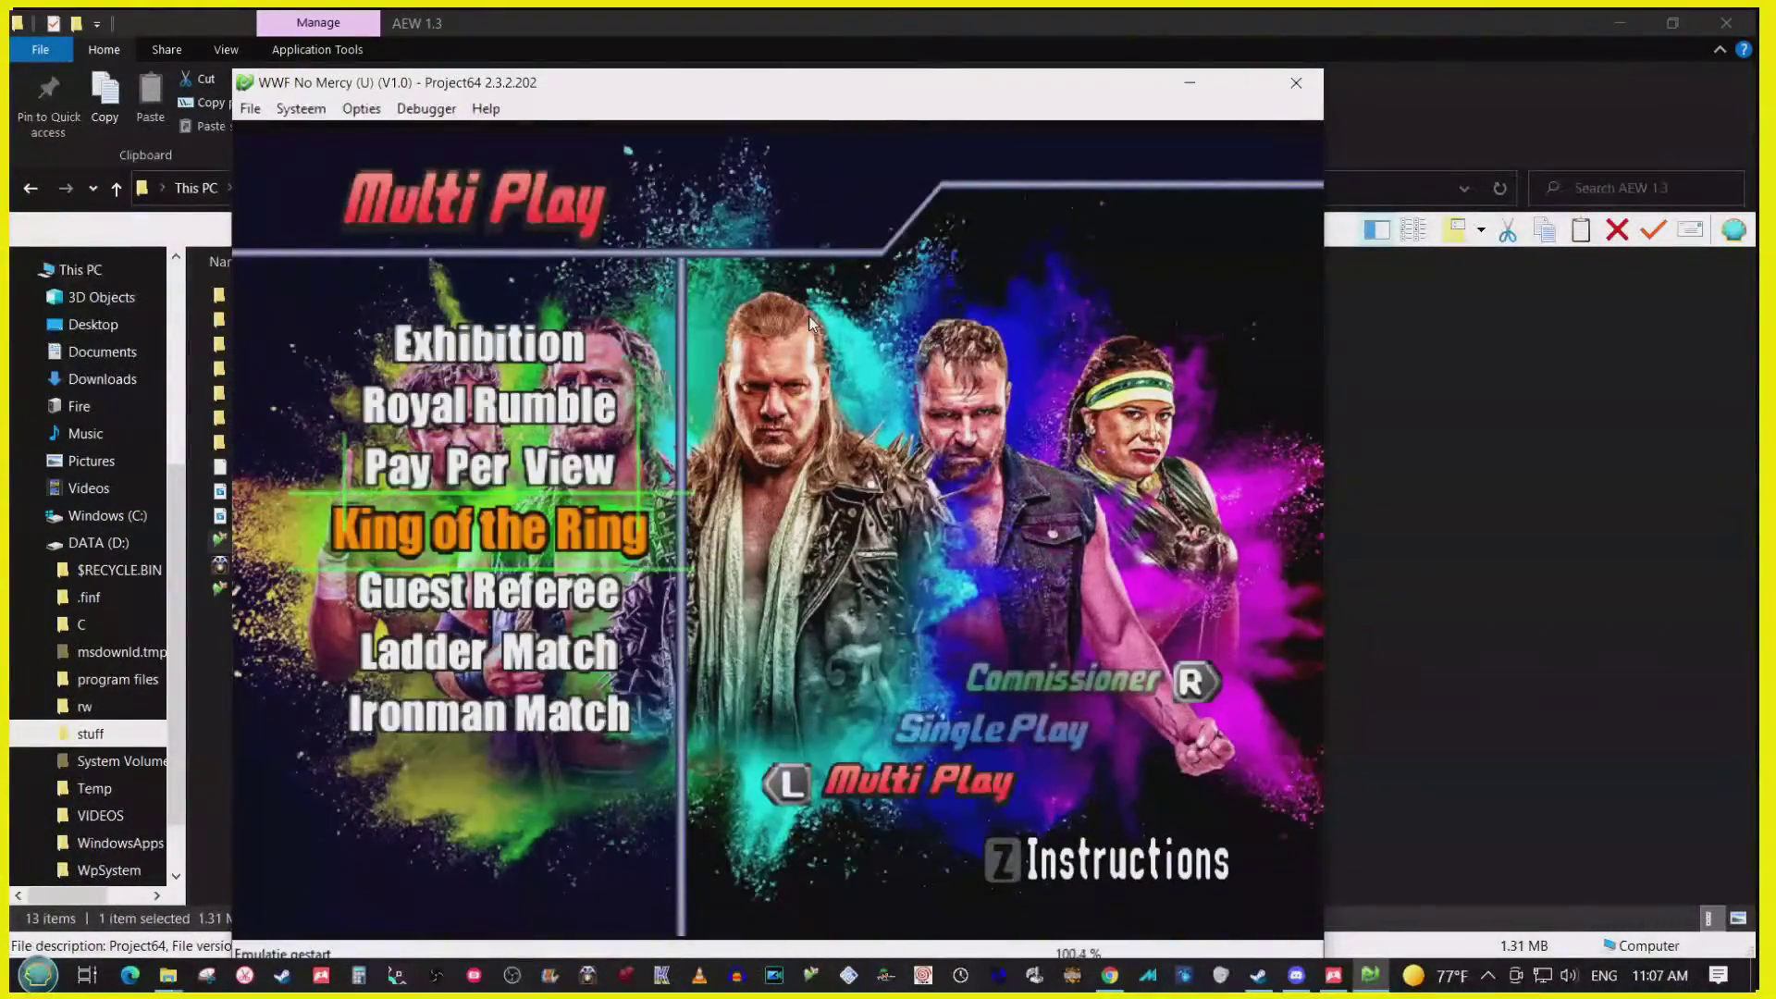
key(Up)
key(Up)
key(Down)
key(Down)
key(Down)
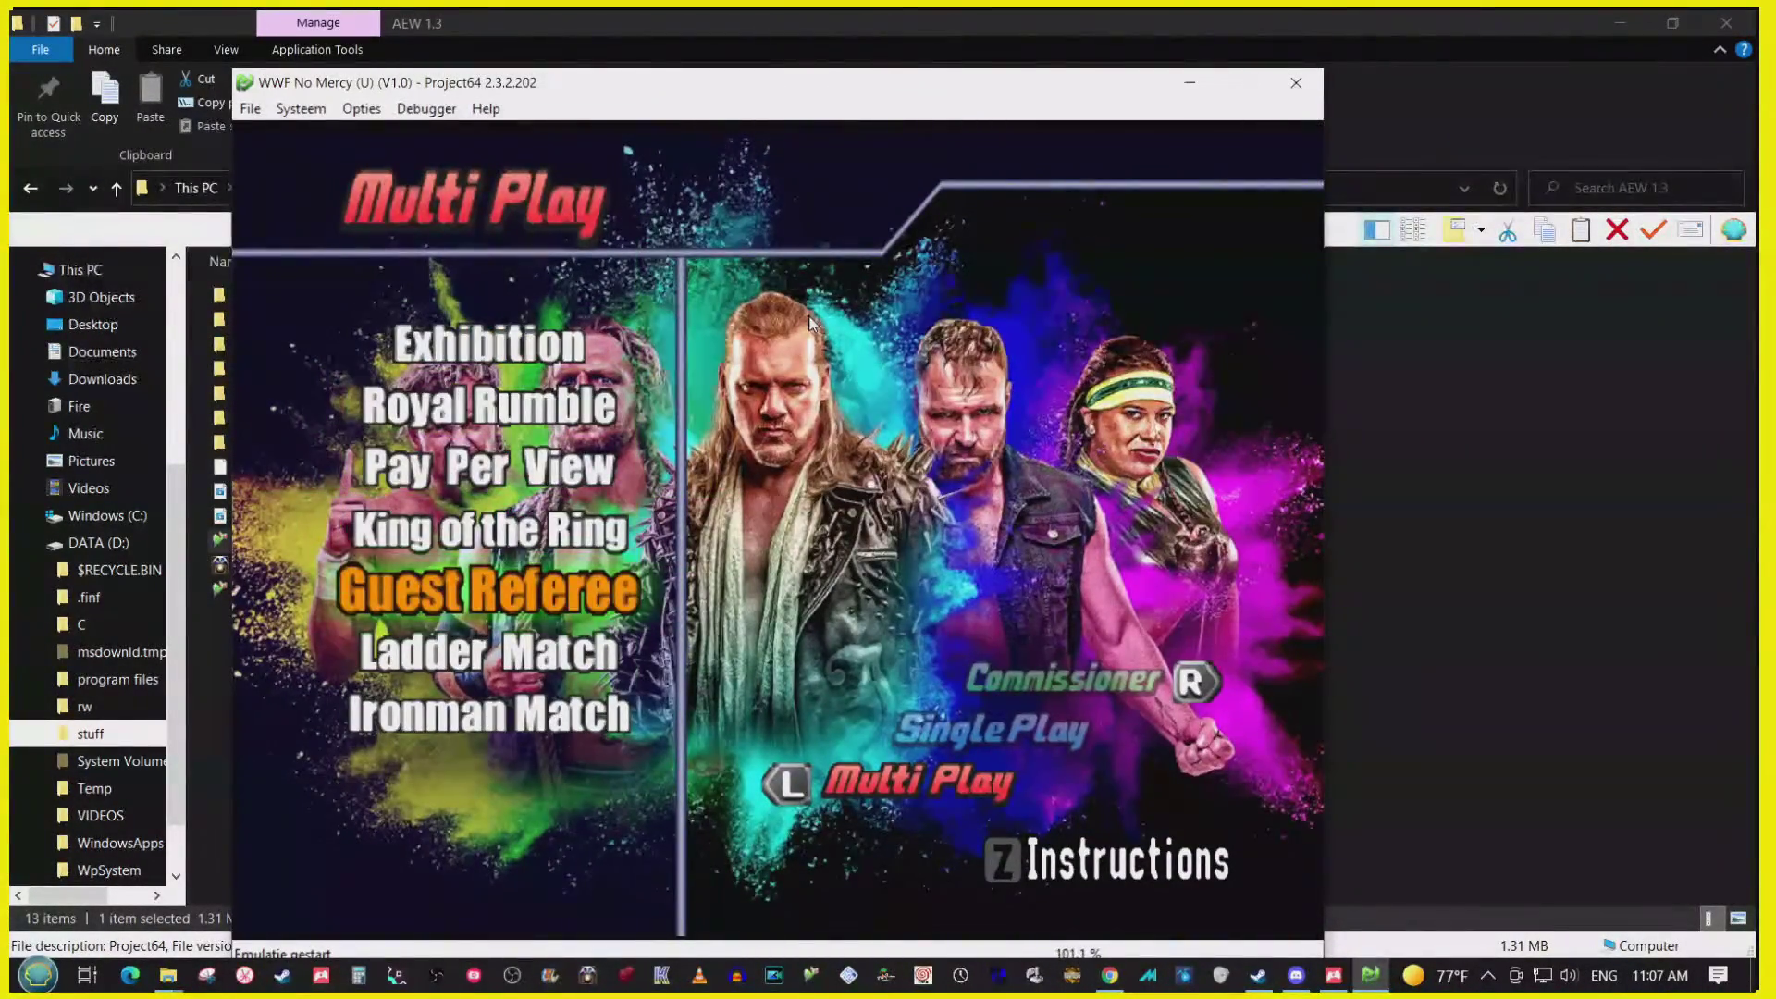
key(Up)
key(Up)
key(Up)
key(Up)
key(Return)
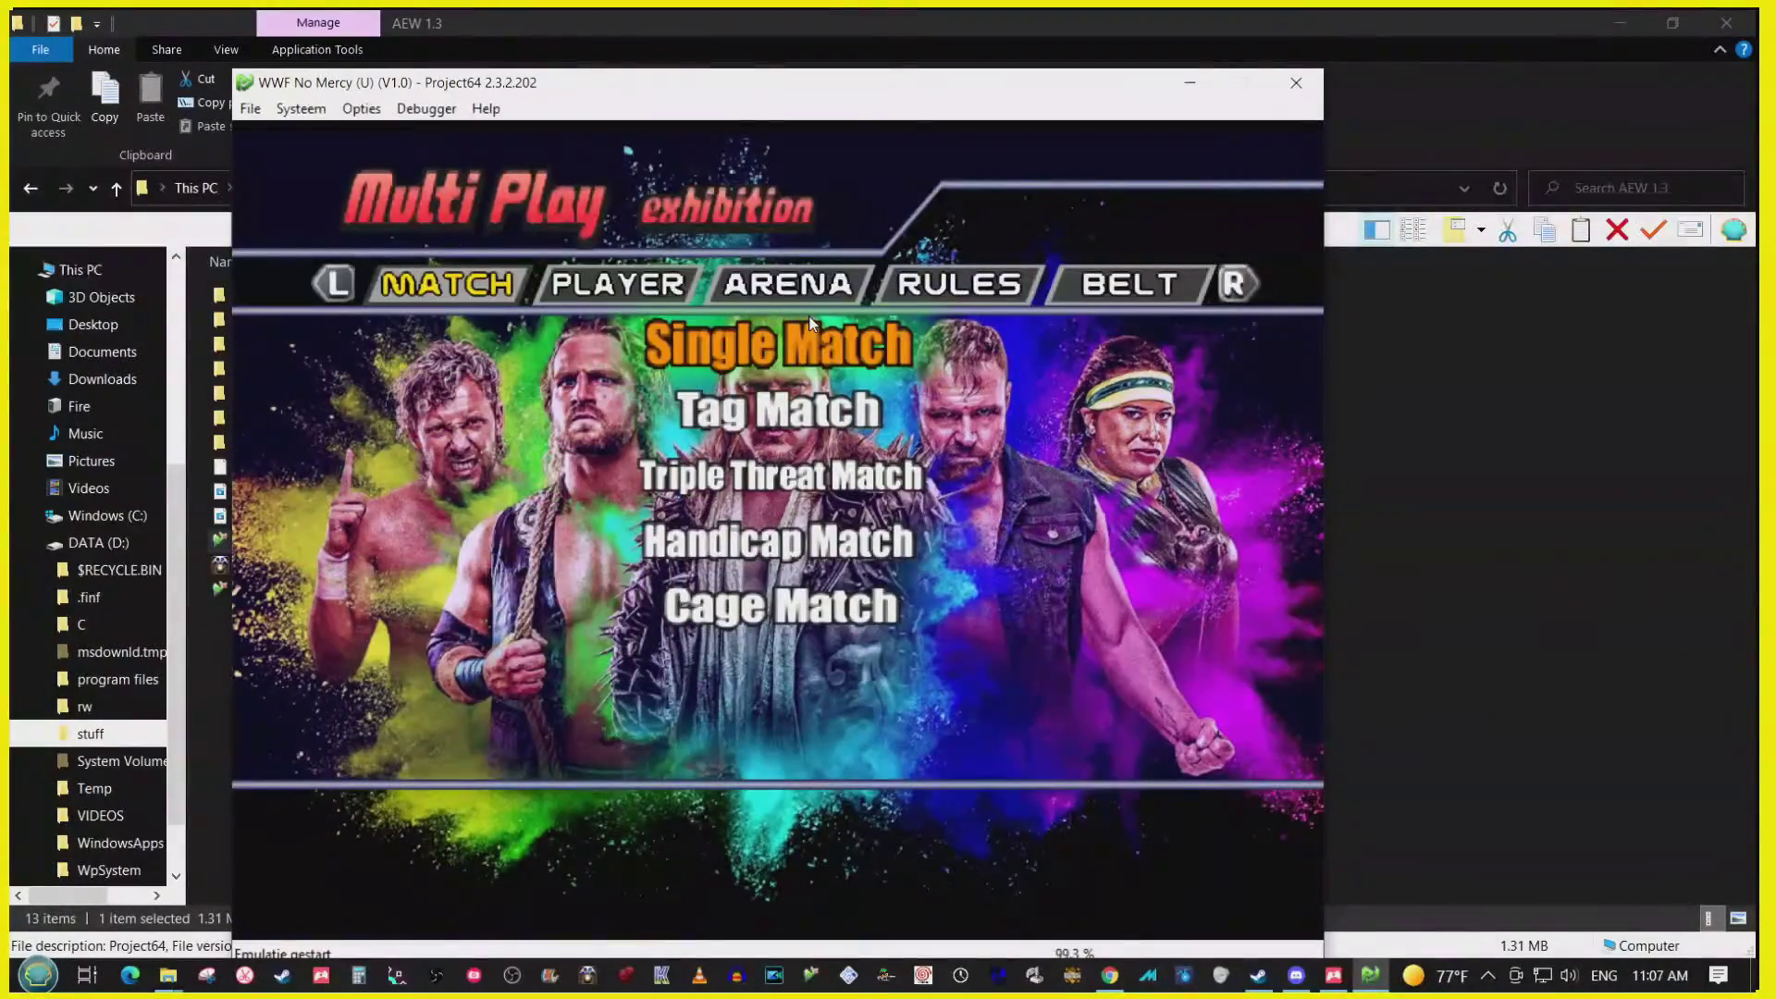
key(Down)
key(Up)
key(s)
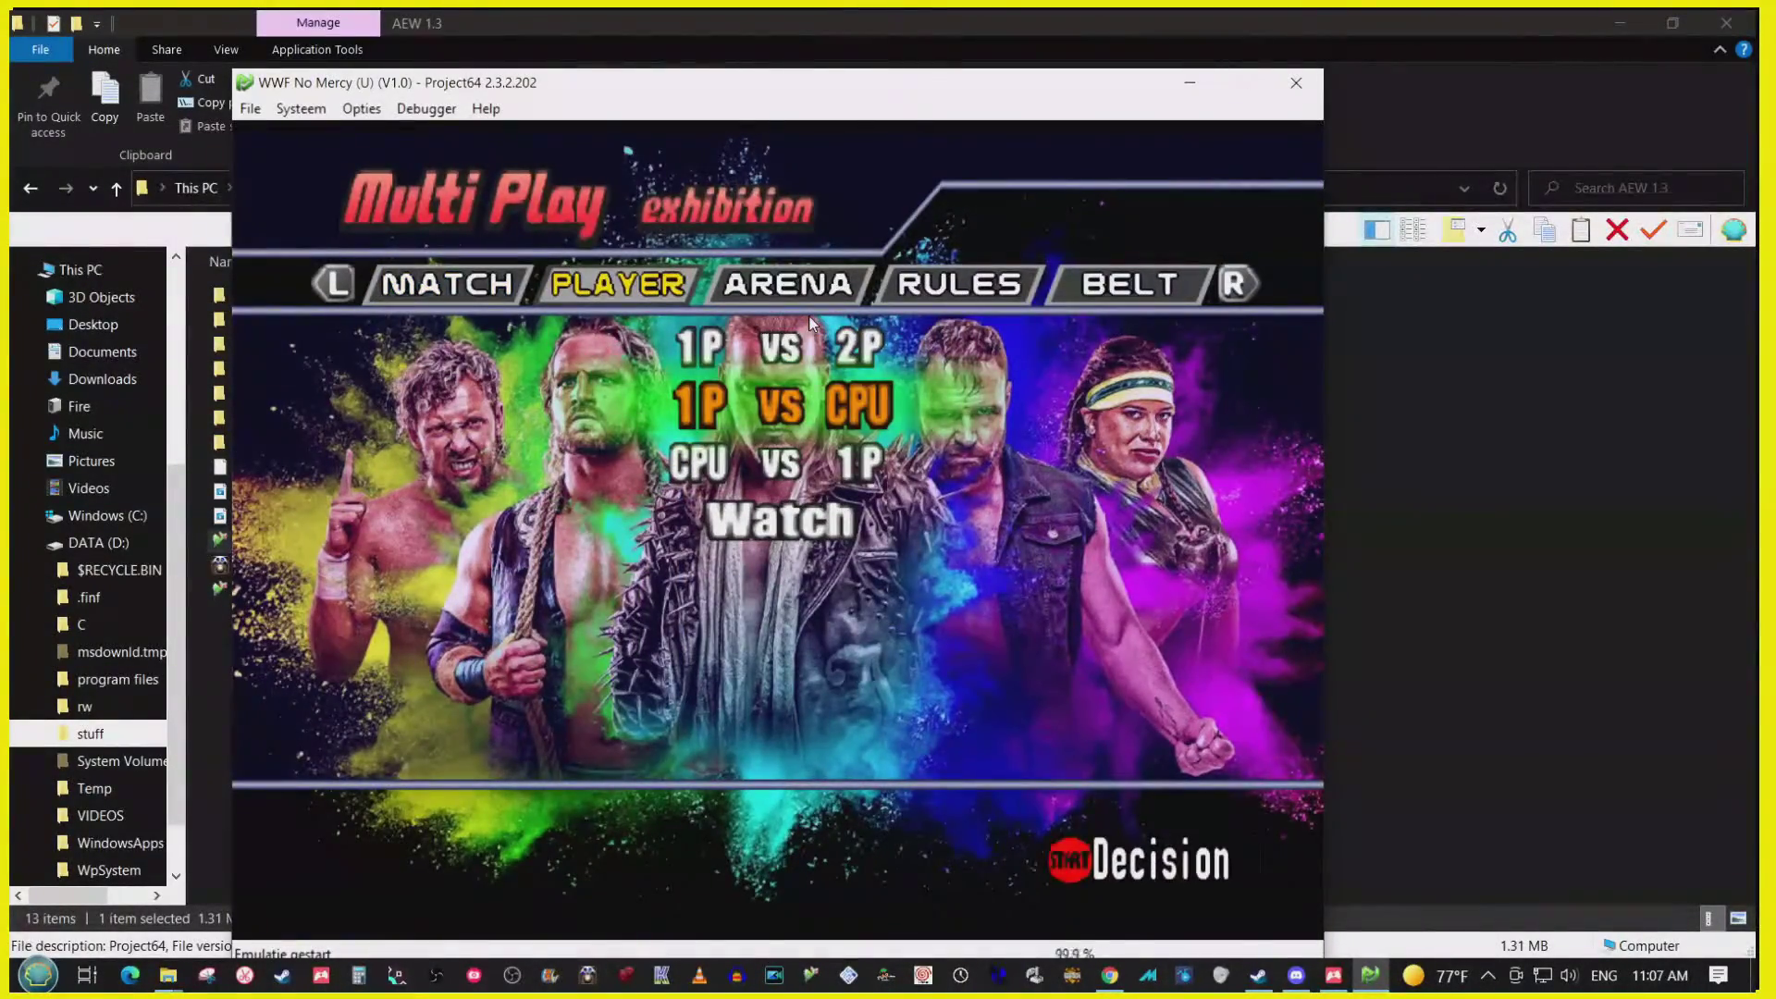
key(s)
key(s)
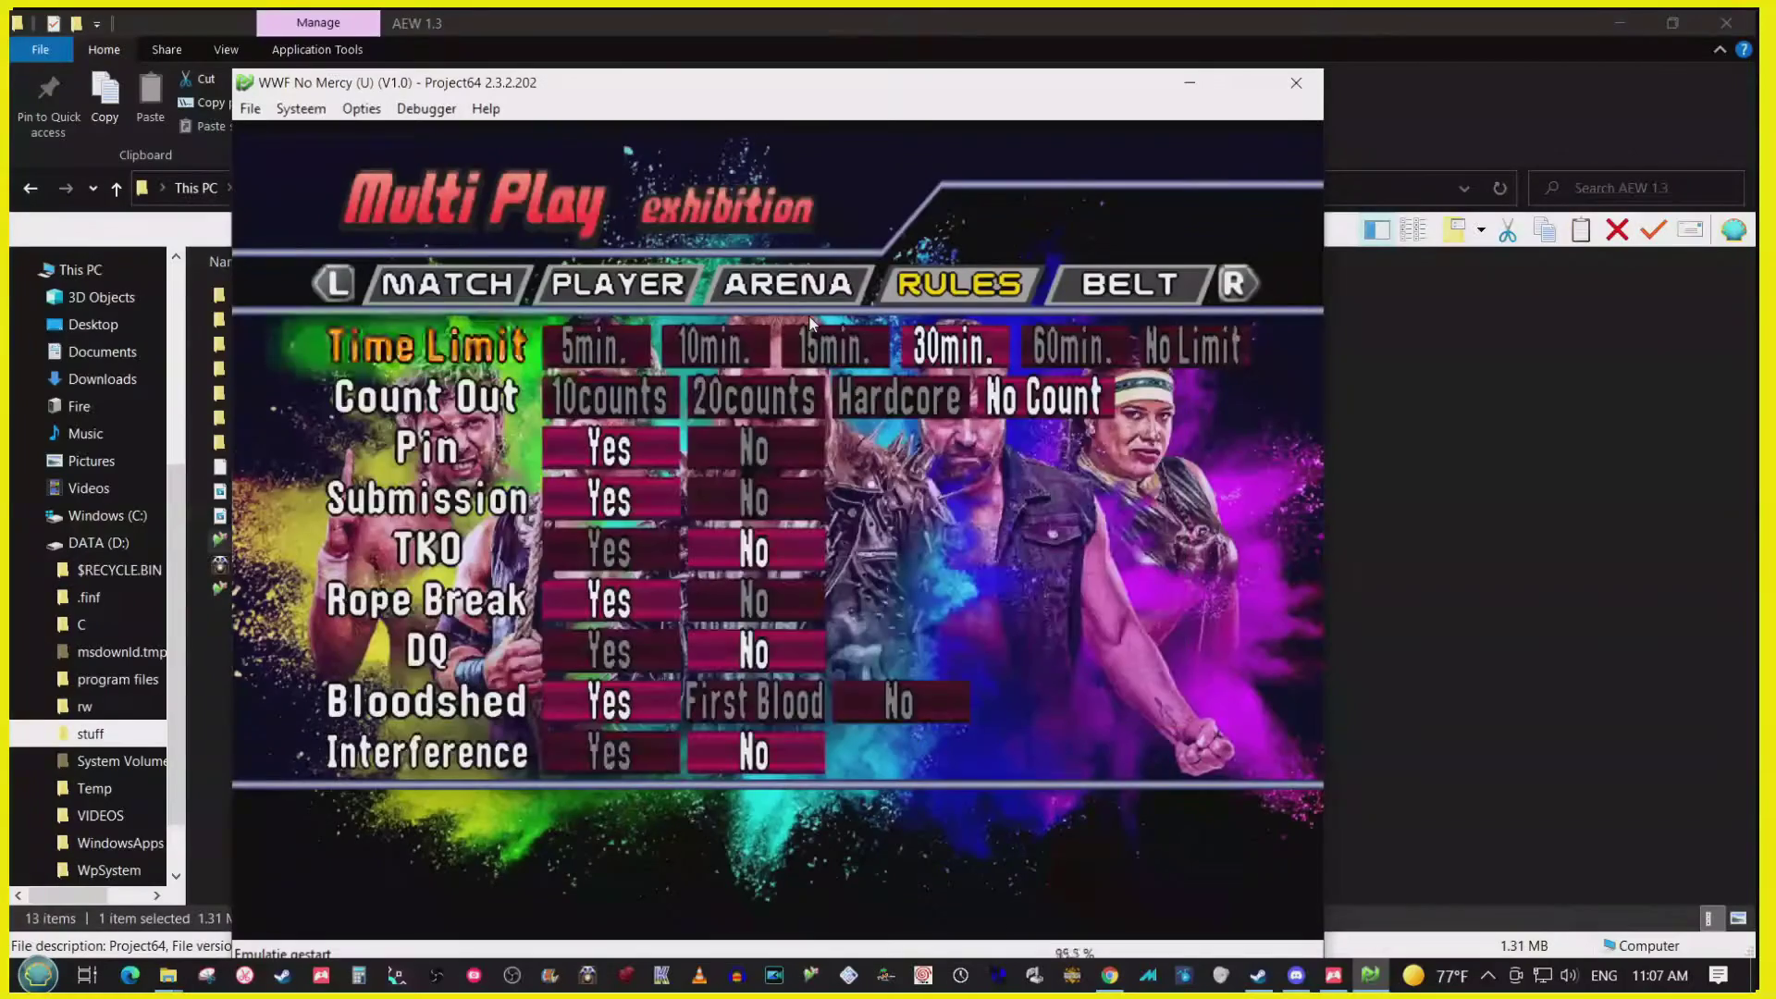
key(s)
key(Return)
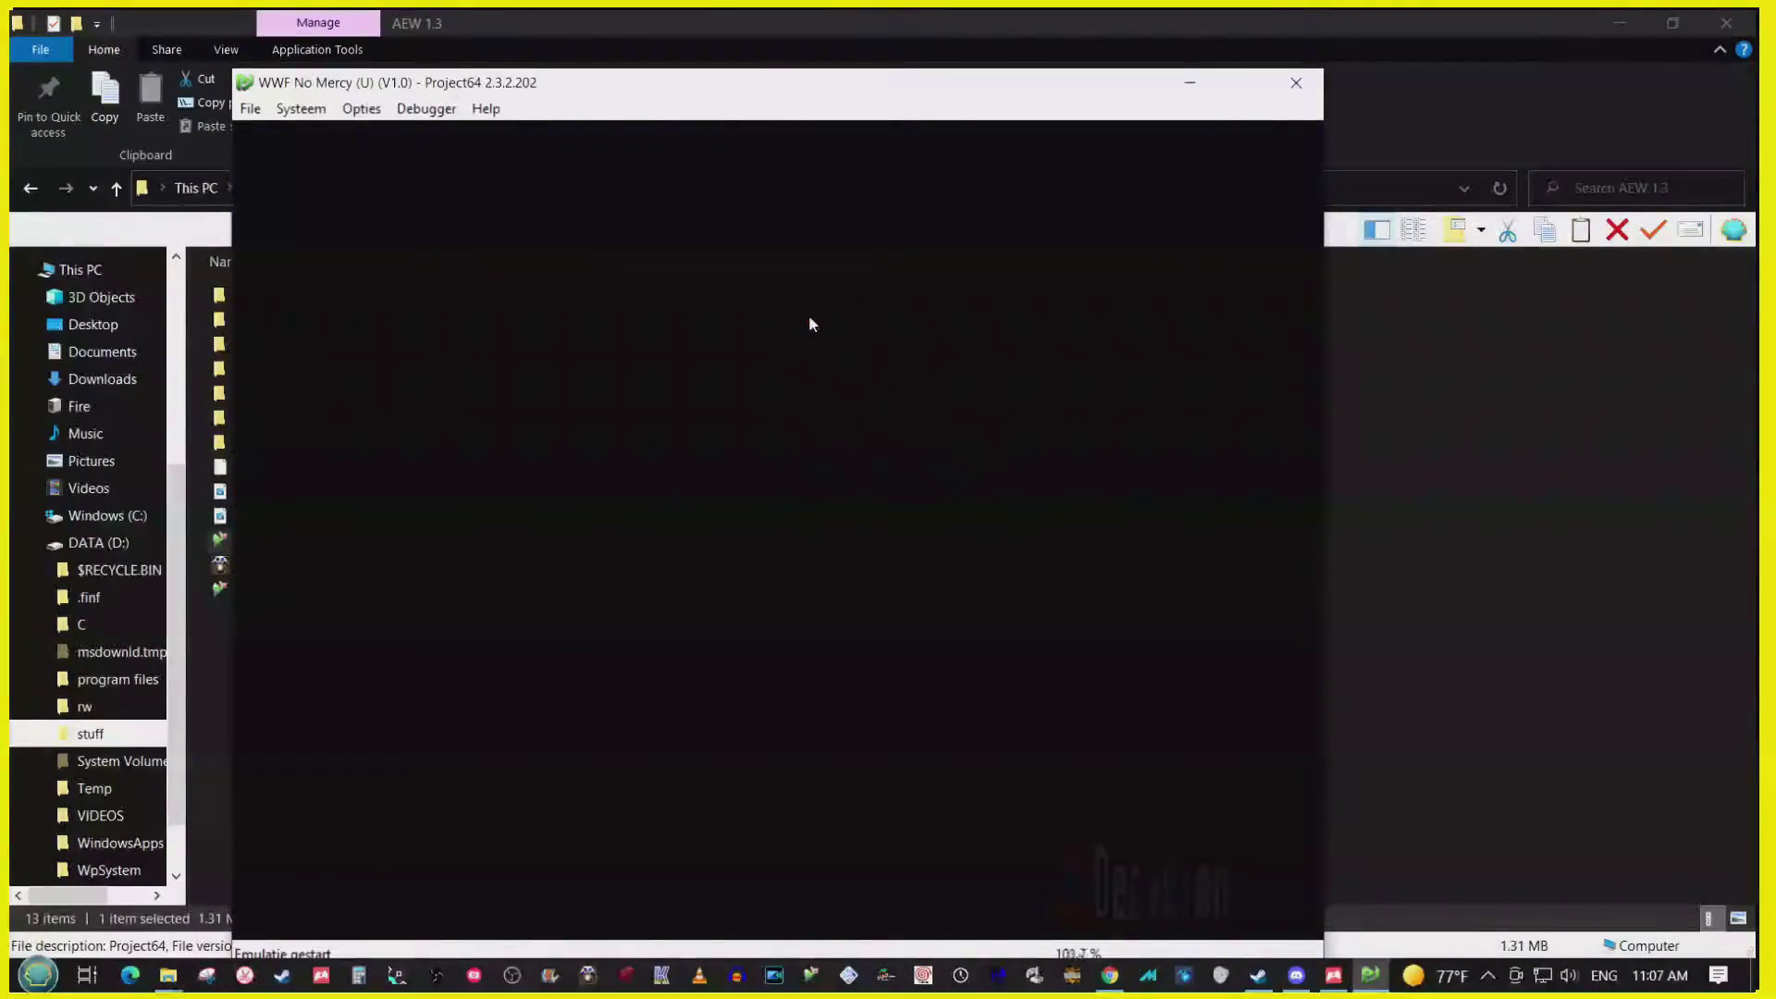
Step: Browse the stables on Superstar Select and lock in Cassidy as the 1P wrestler
key(Right)
key(Right)
key(Down)
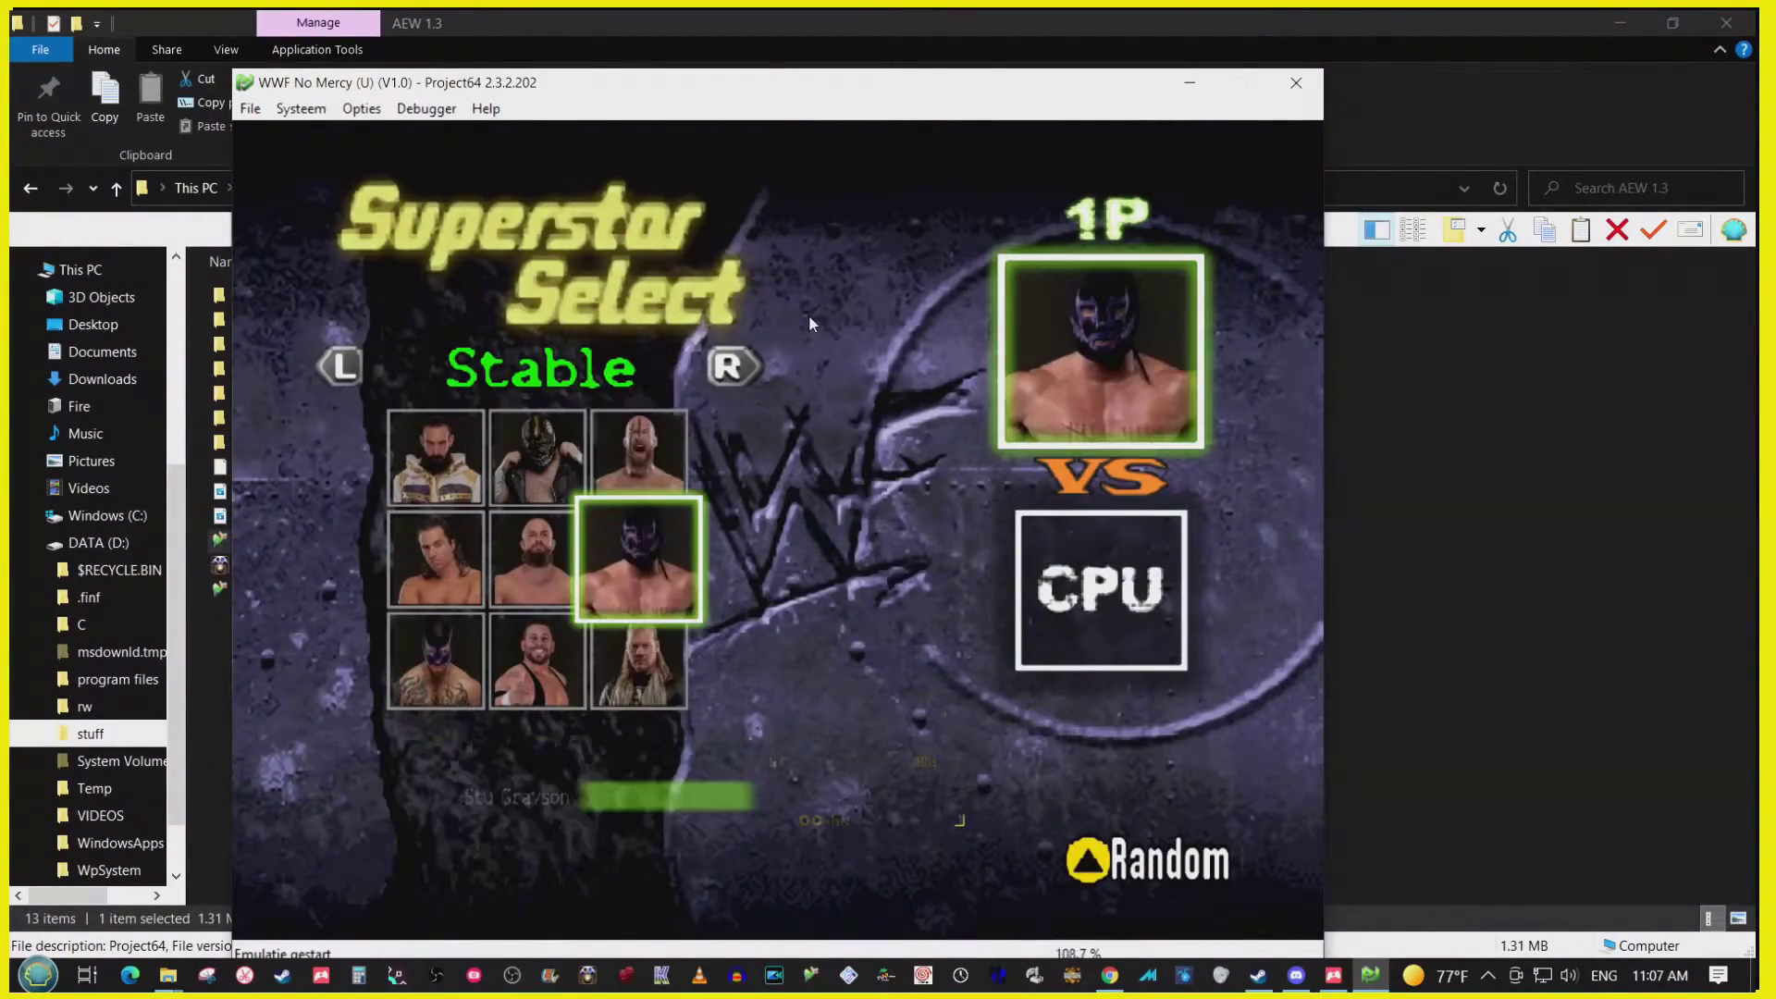
key(Left)
key(Left)
key(Right)
key(s)
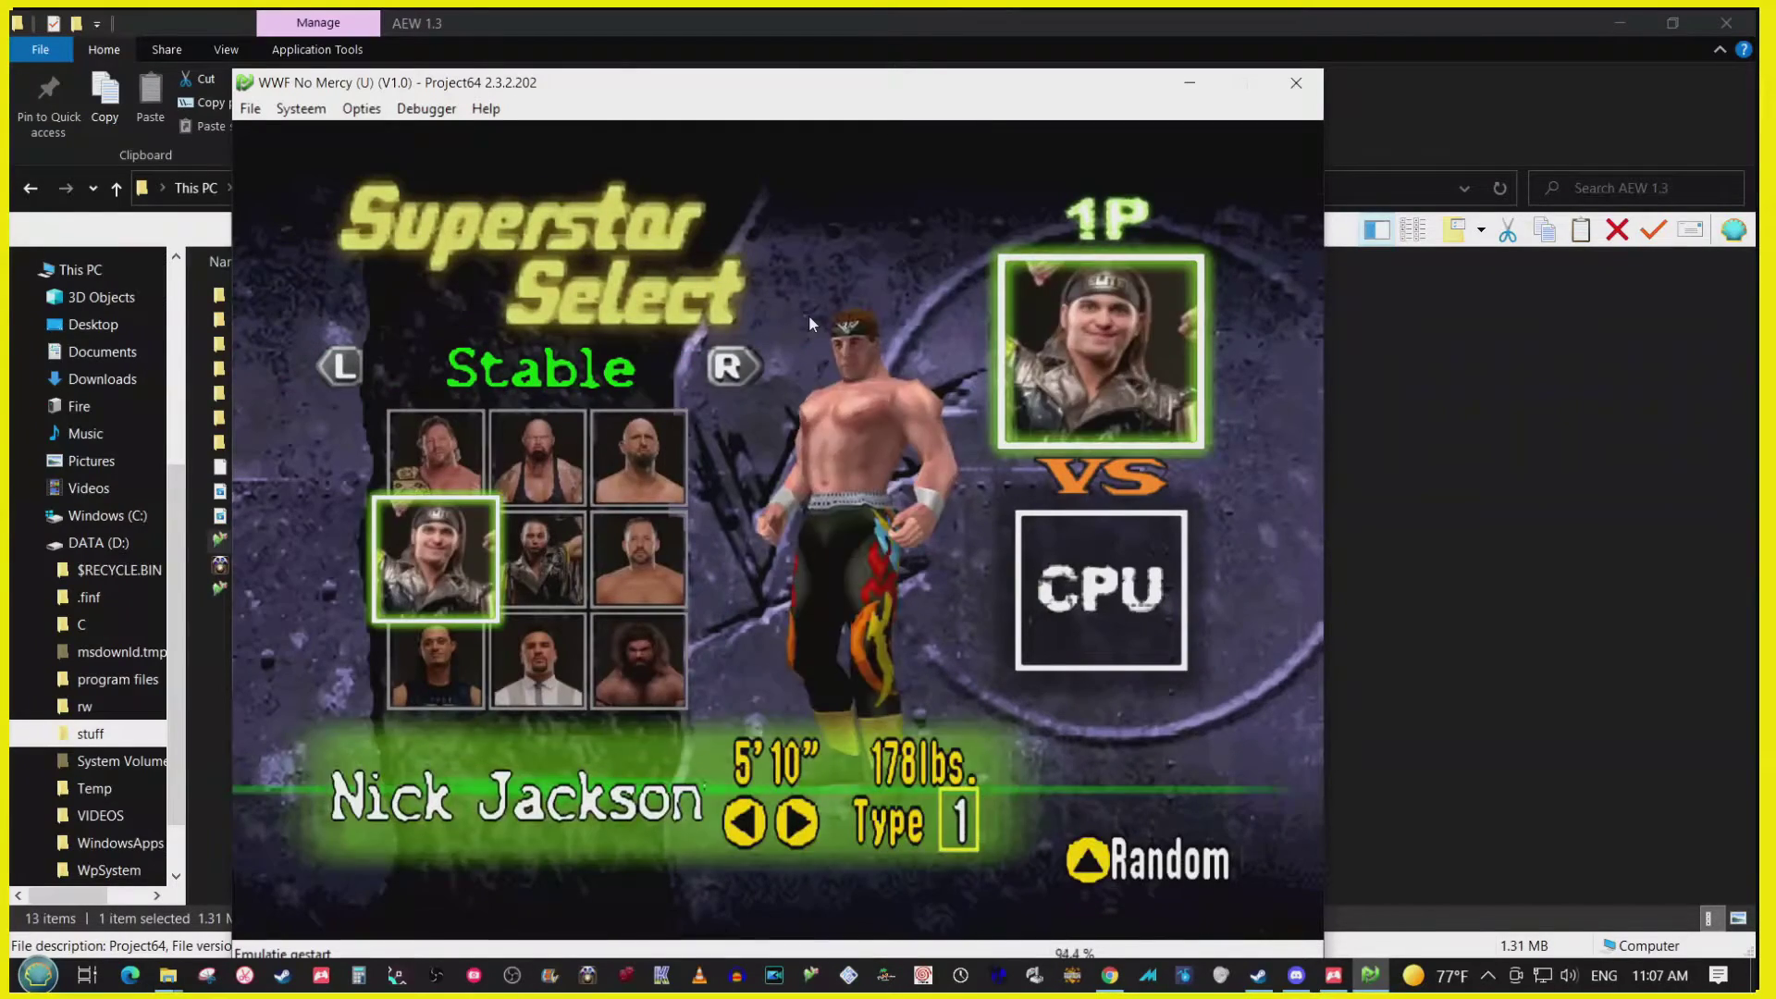
key(Right)
key(s)
key(Right)
key(s)
key(Left)
key(Left)
key(s)
key(Right)
key(Right)
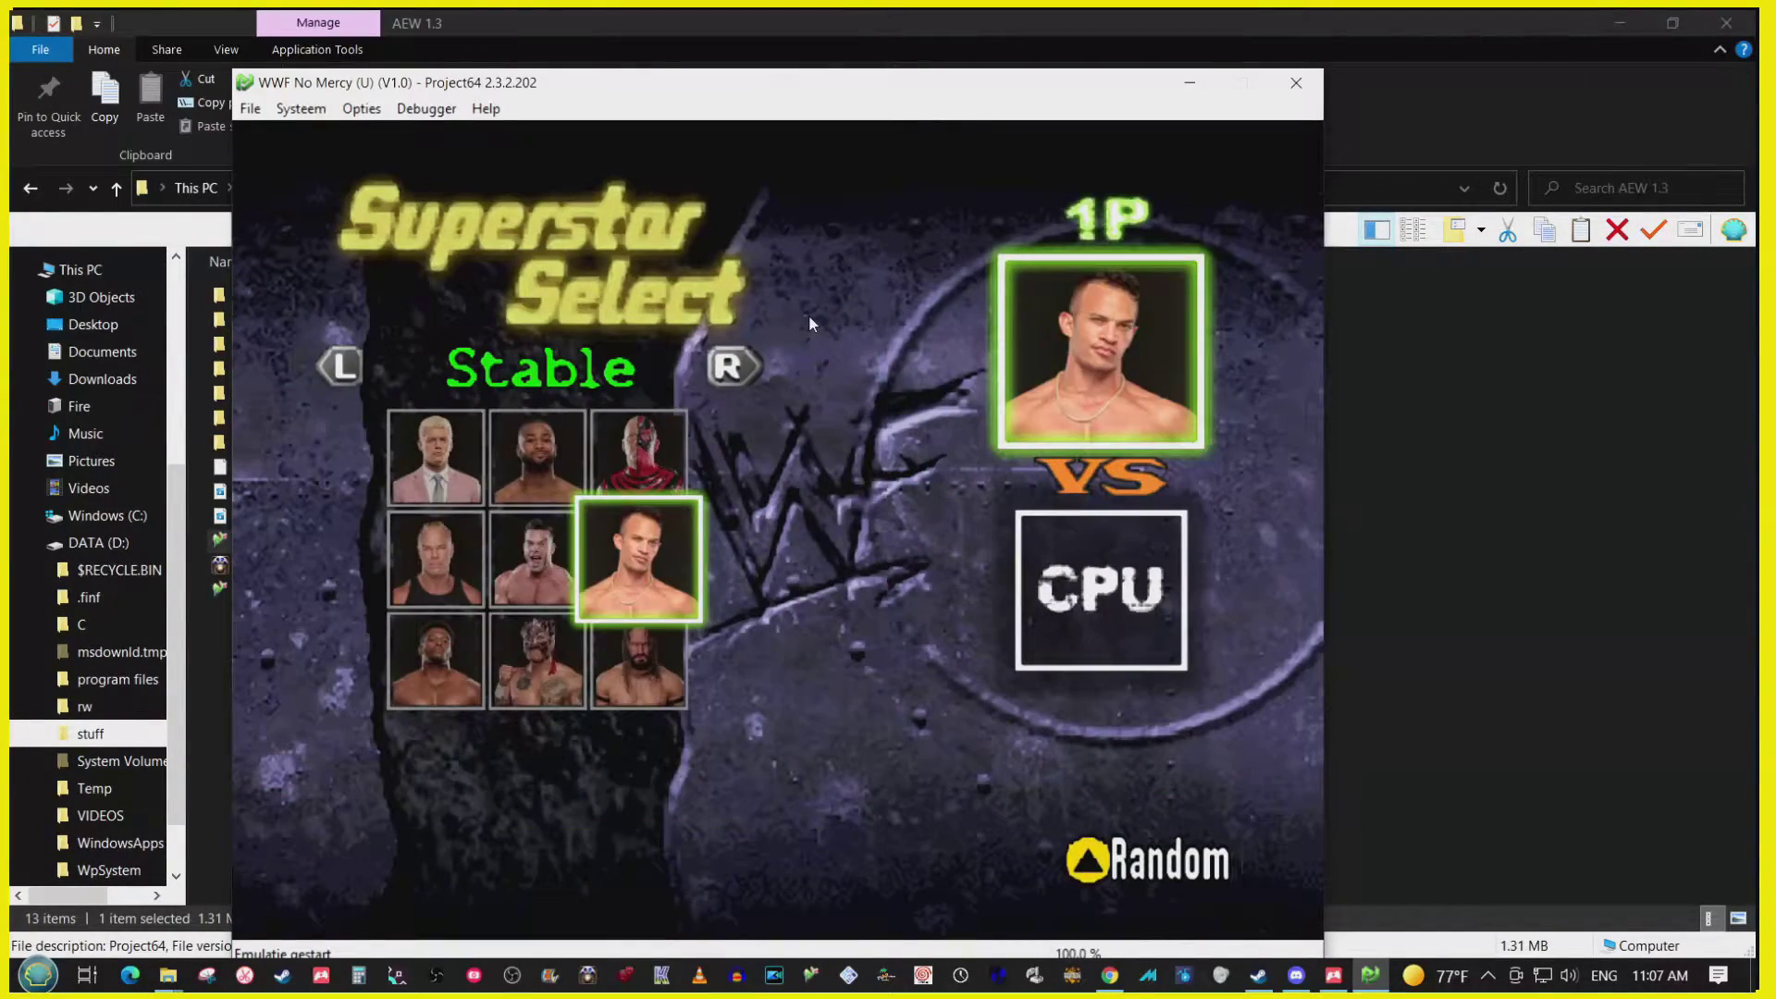
key(s)
key(Left)
key(Left)
key(x)
key(Right)
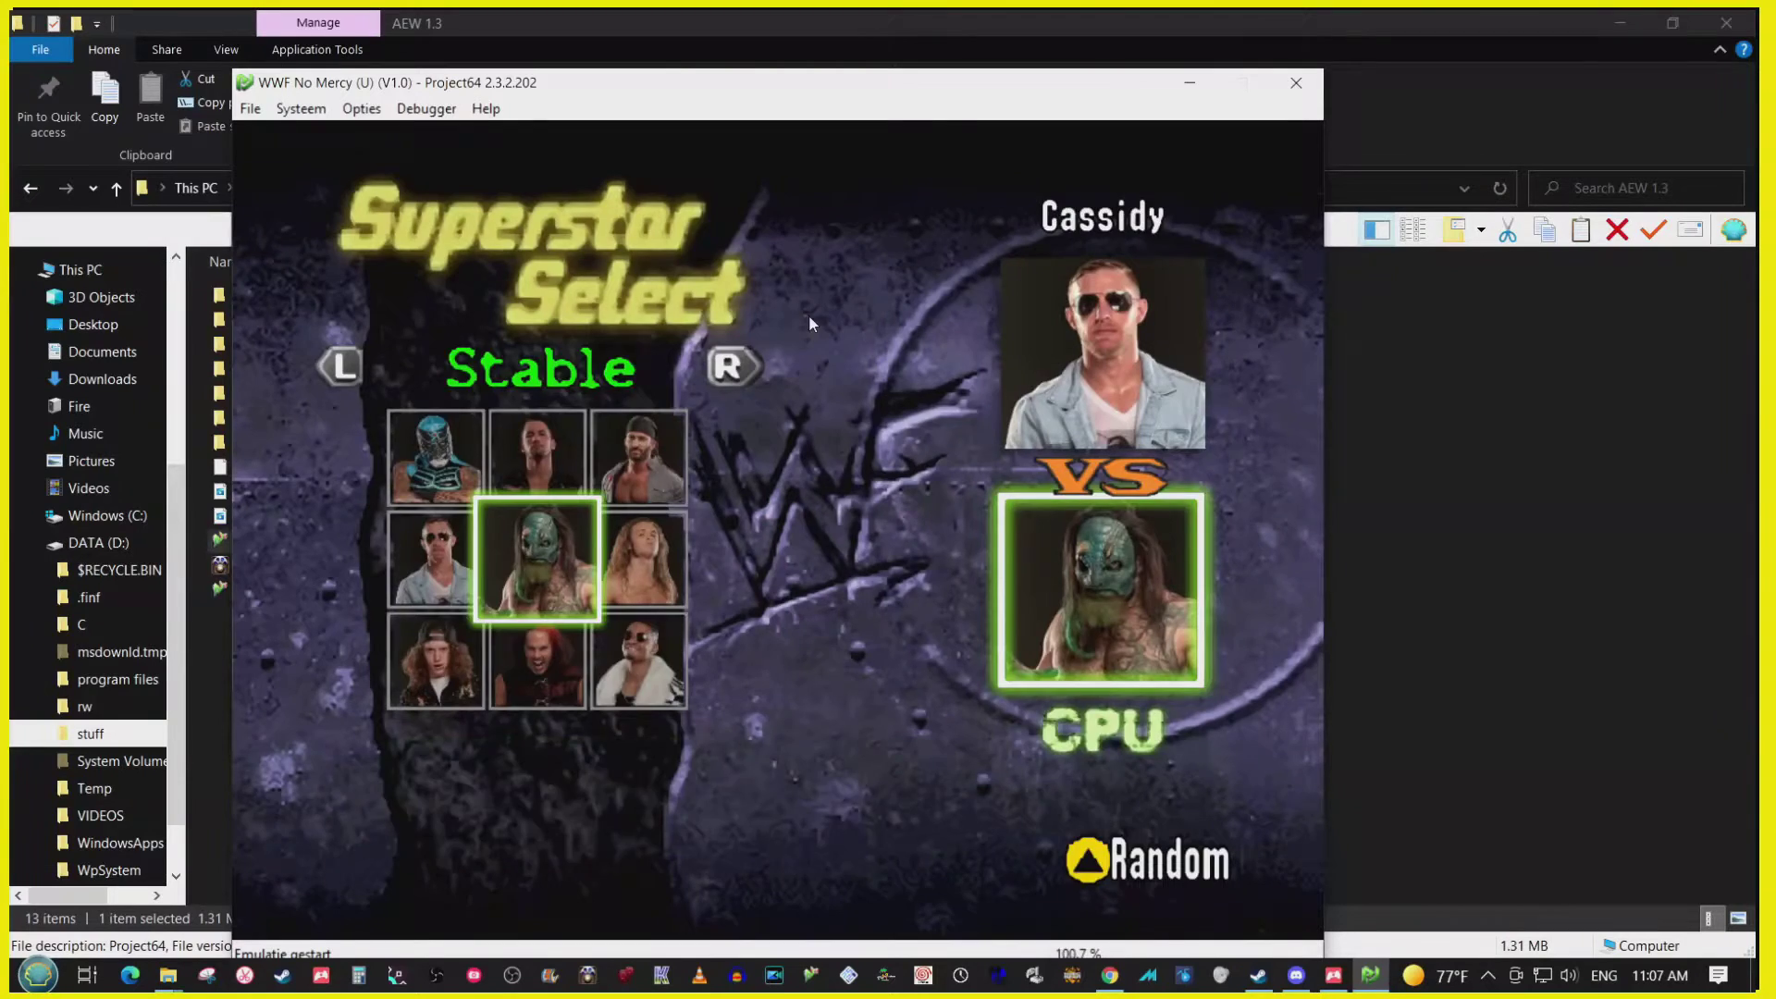
Step: Confirm the CPU opponent, then pause the Cassidy vs Luchasaurus match on the Controller 1 menu
key(x)
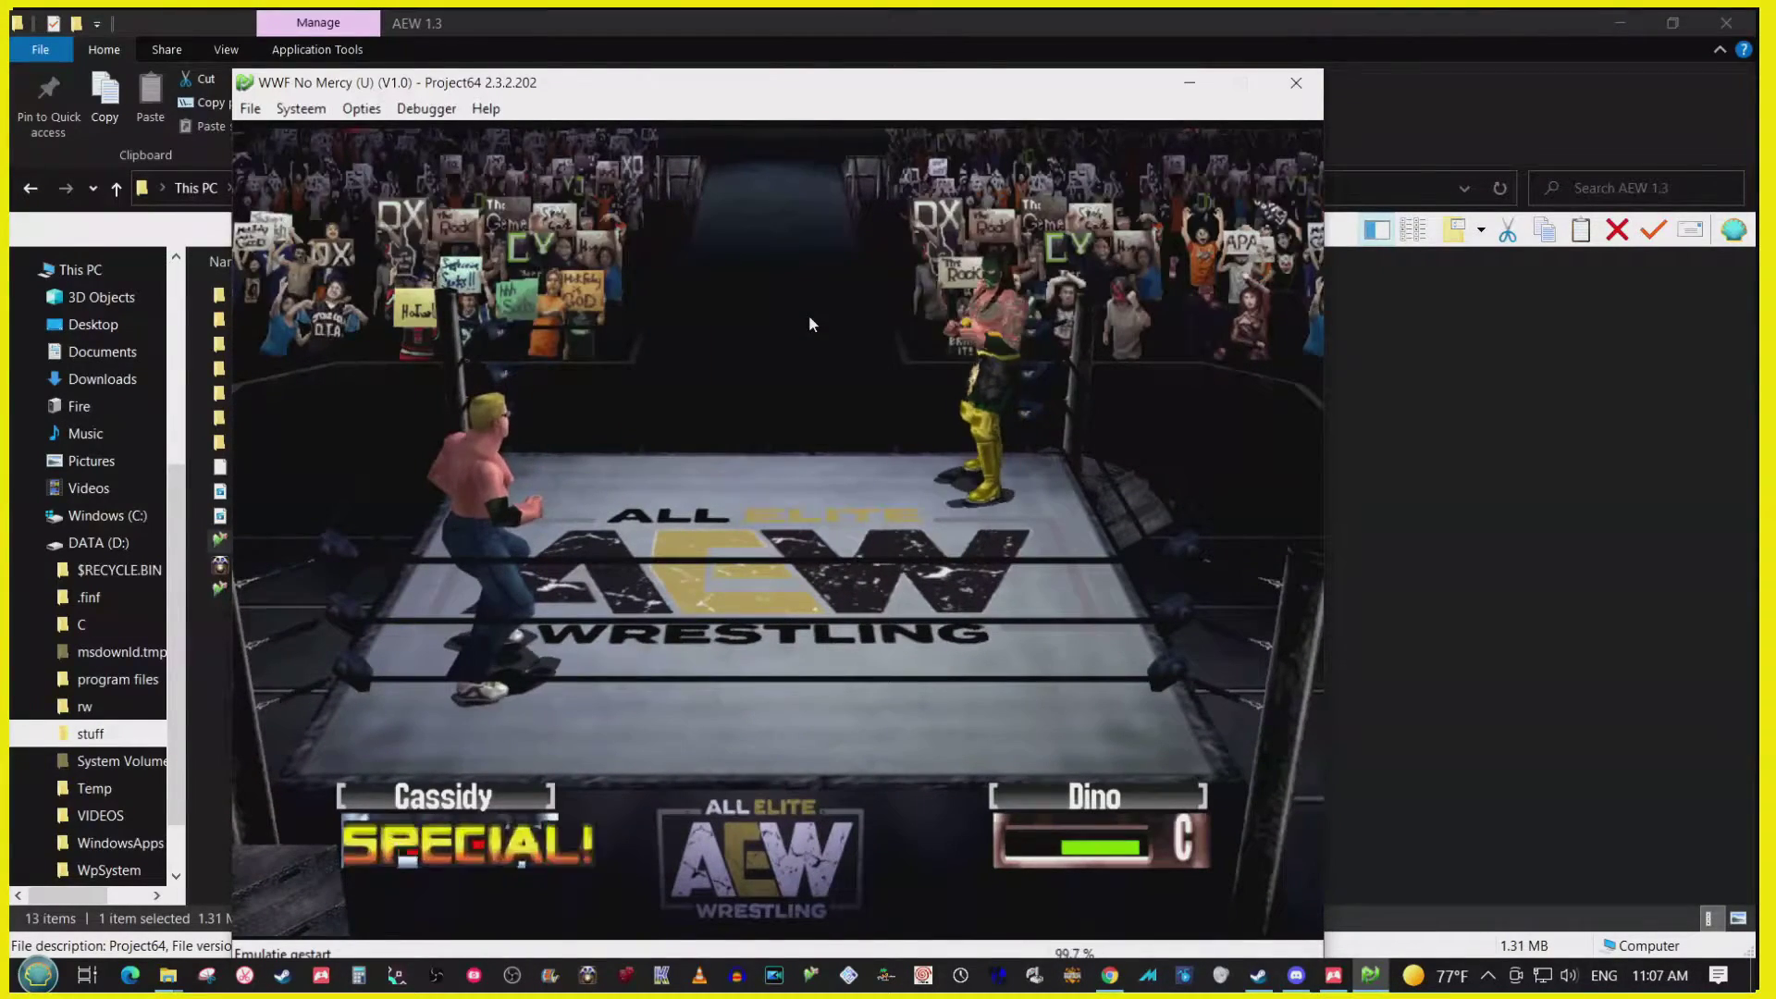
key(Return)
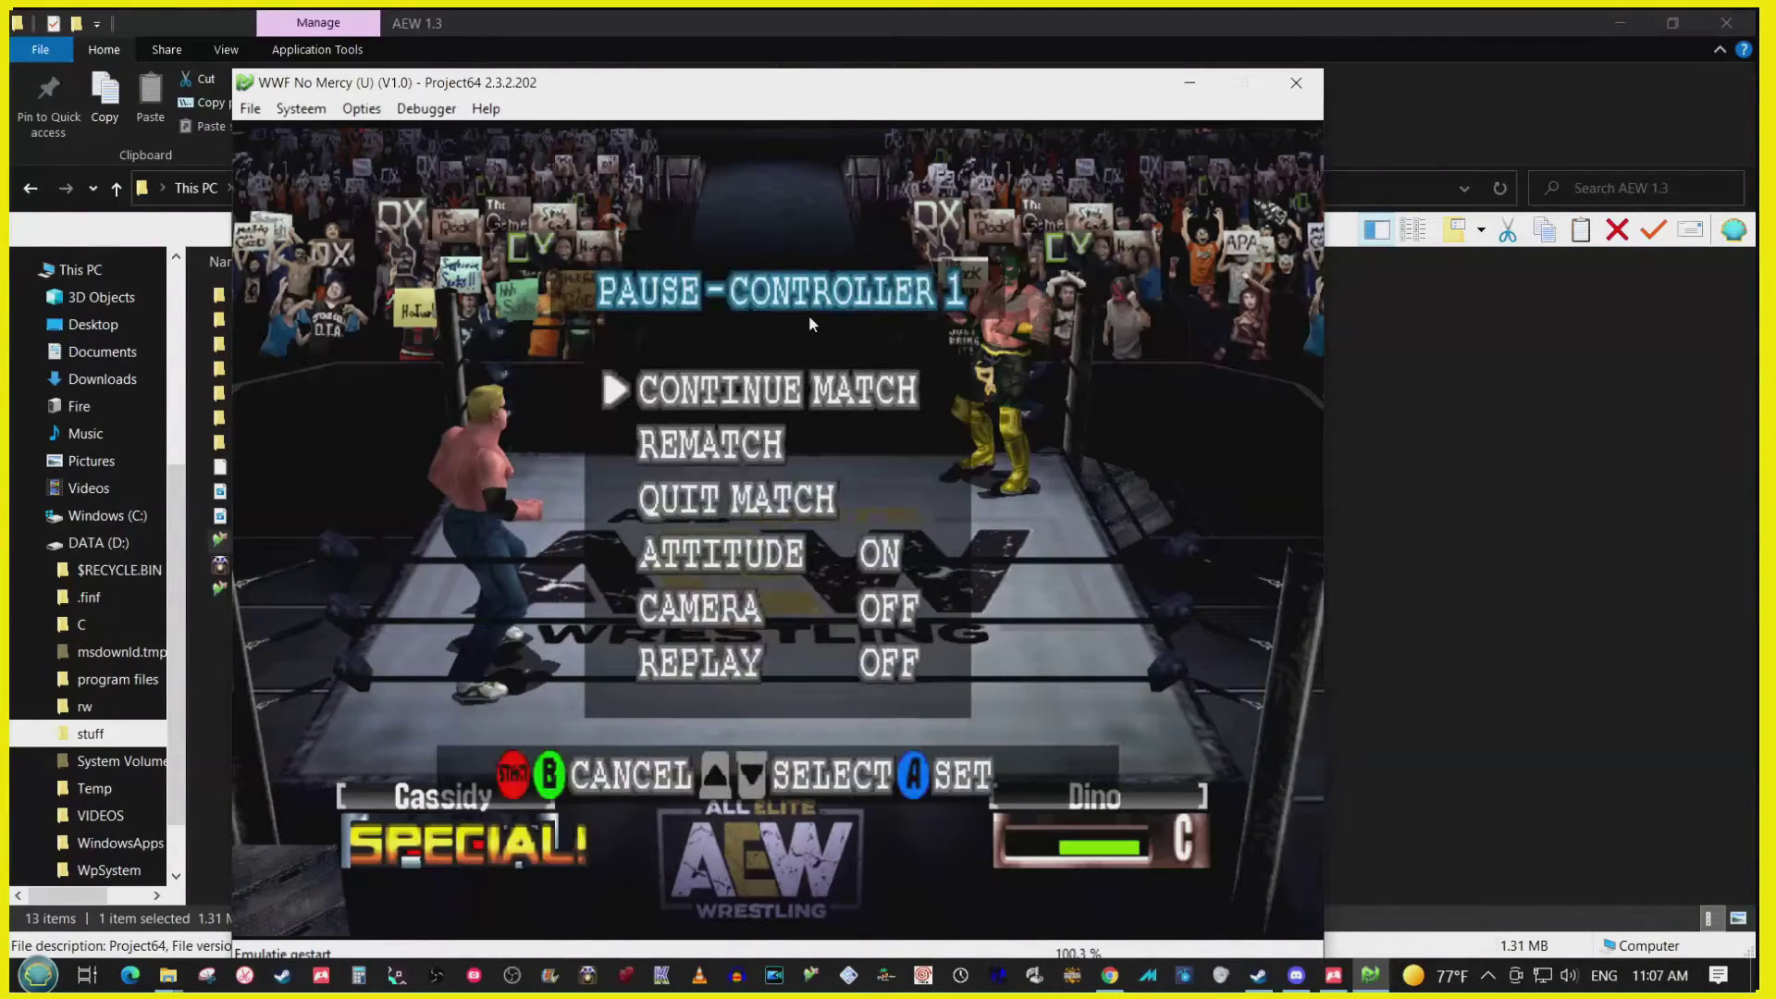
Step: Close Project64, extract AEW 1.3 (1).zip with 7-Zip into its own folder, and open its AEW 1.3 subfolder
click(1296, 84)
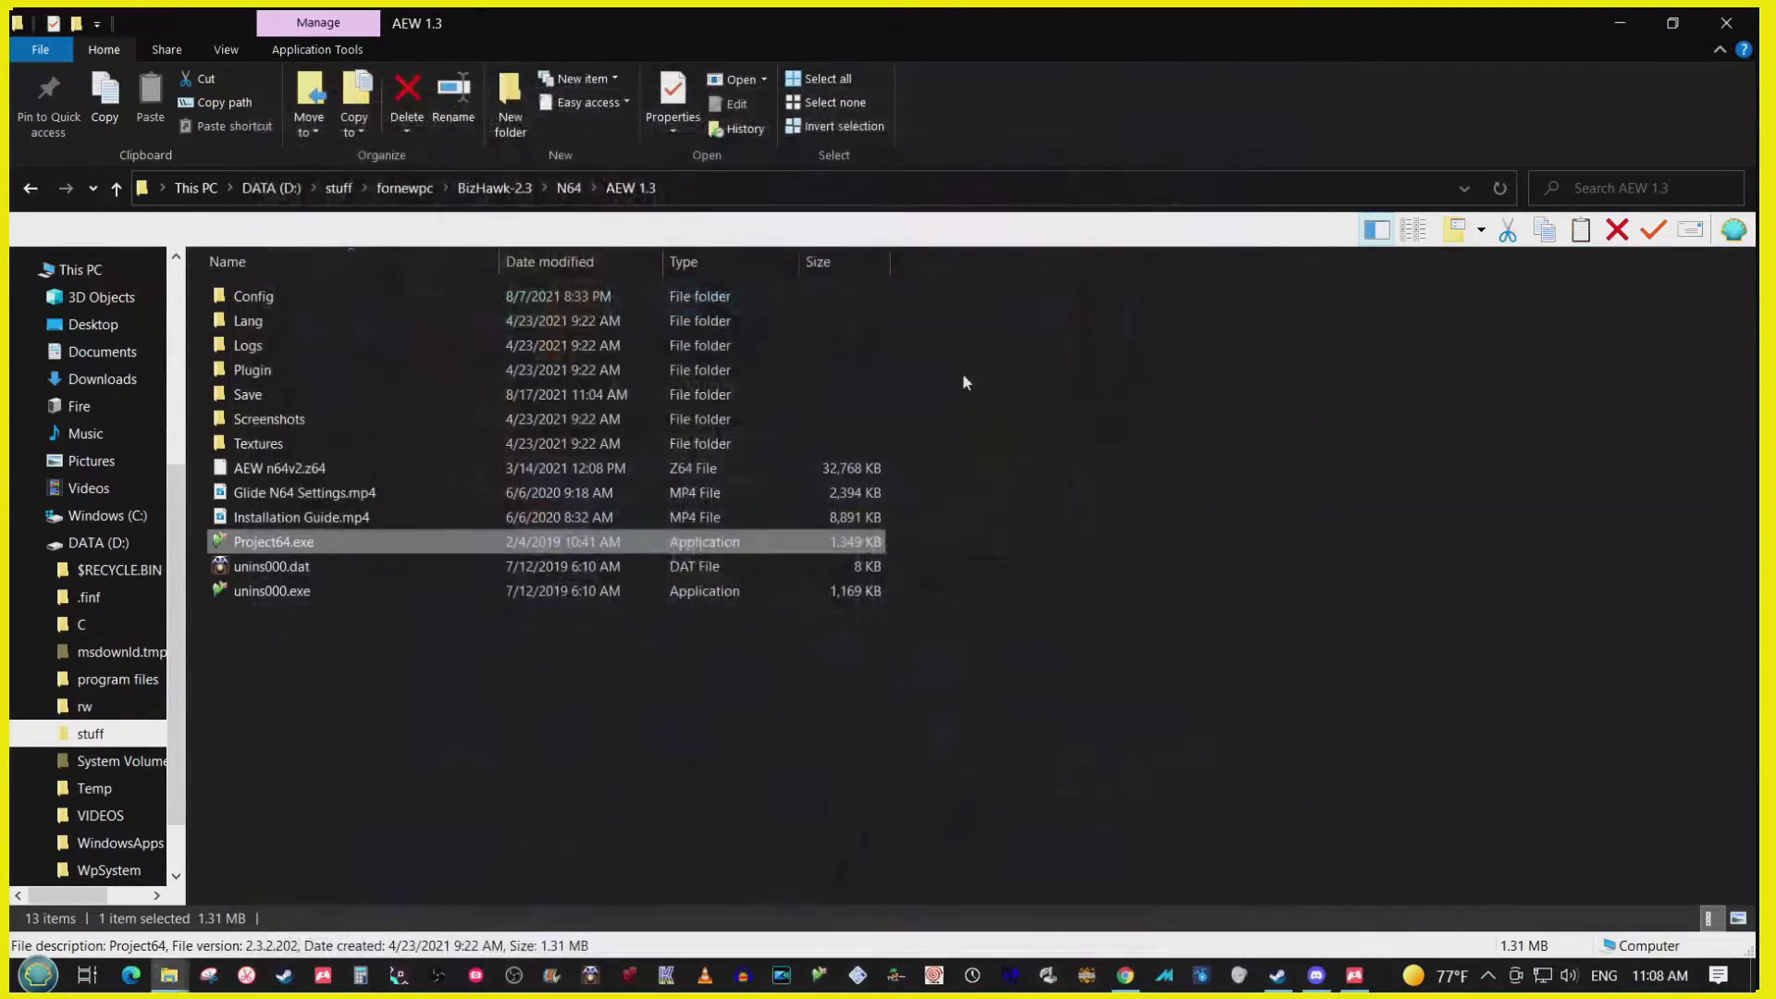
click(566, 189)
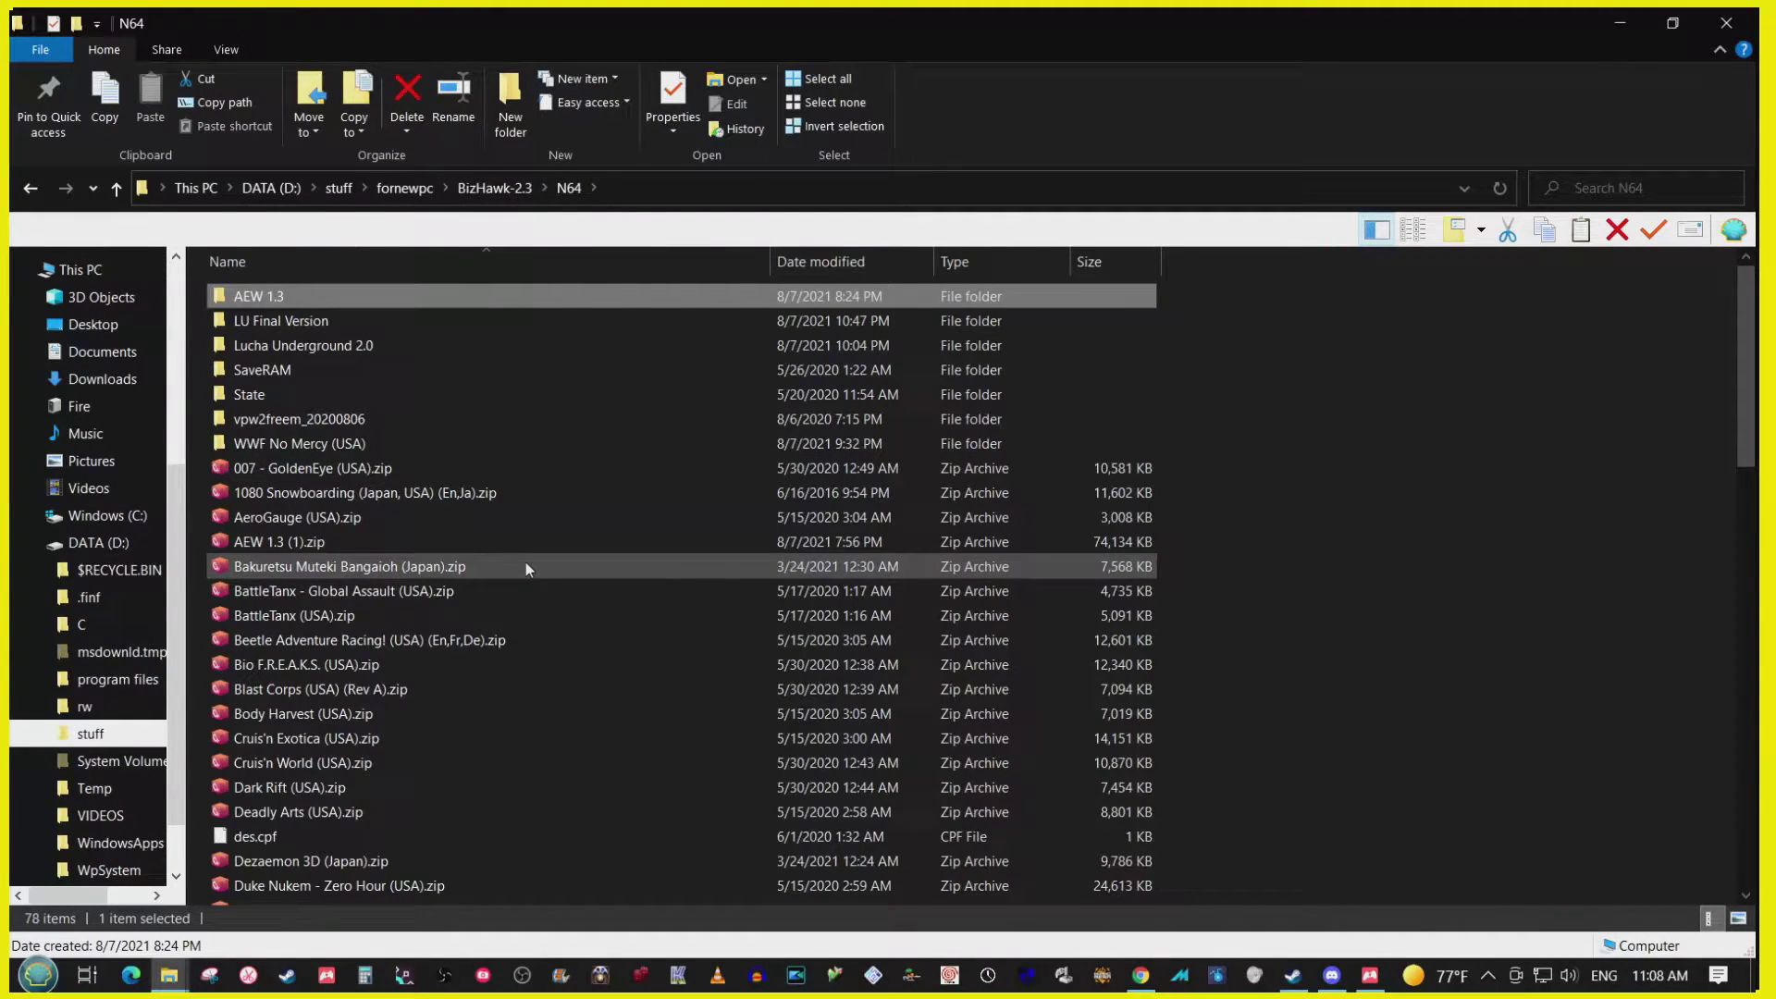
right_click(277, 536)
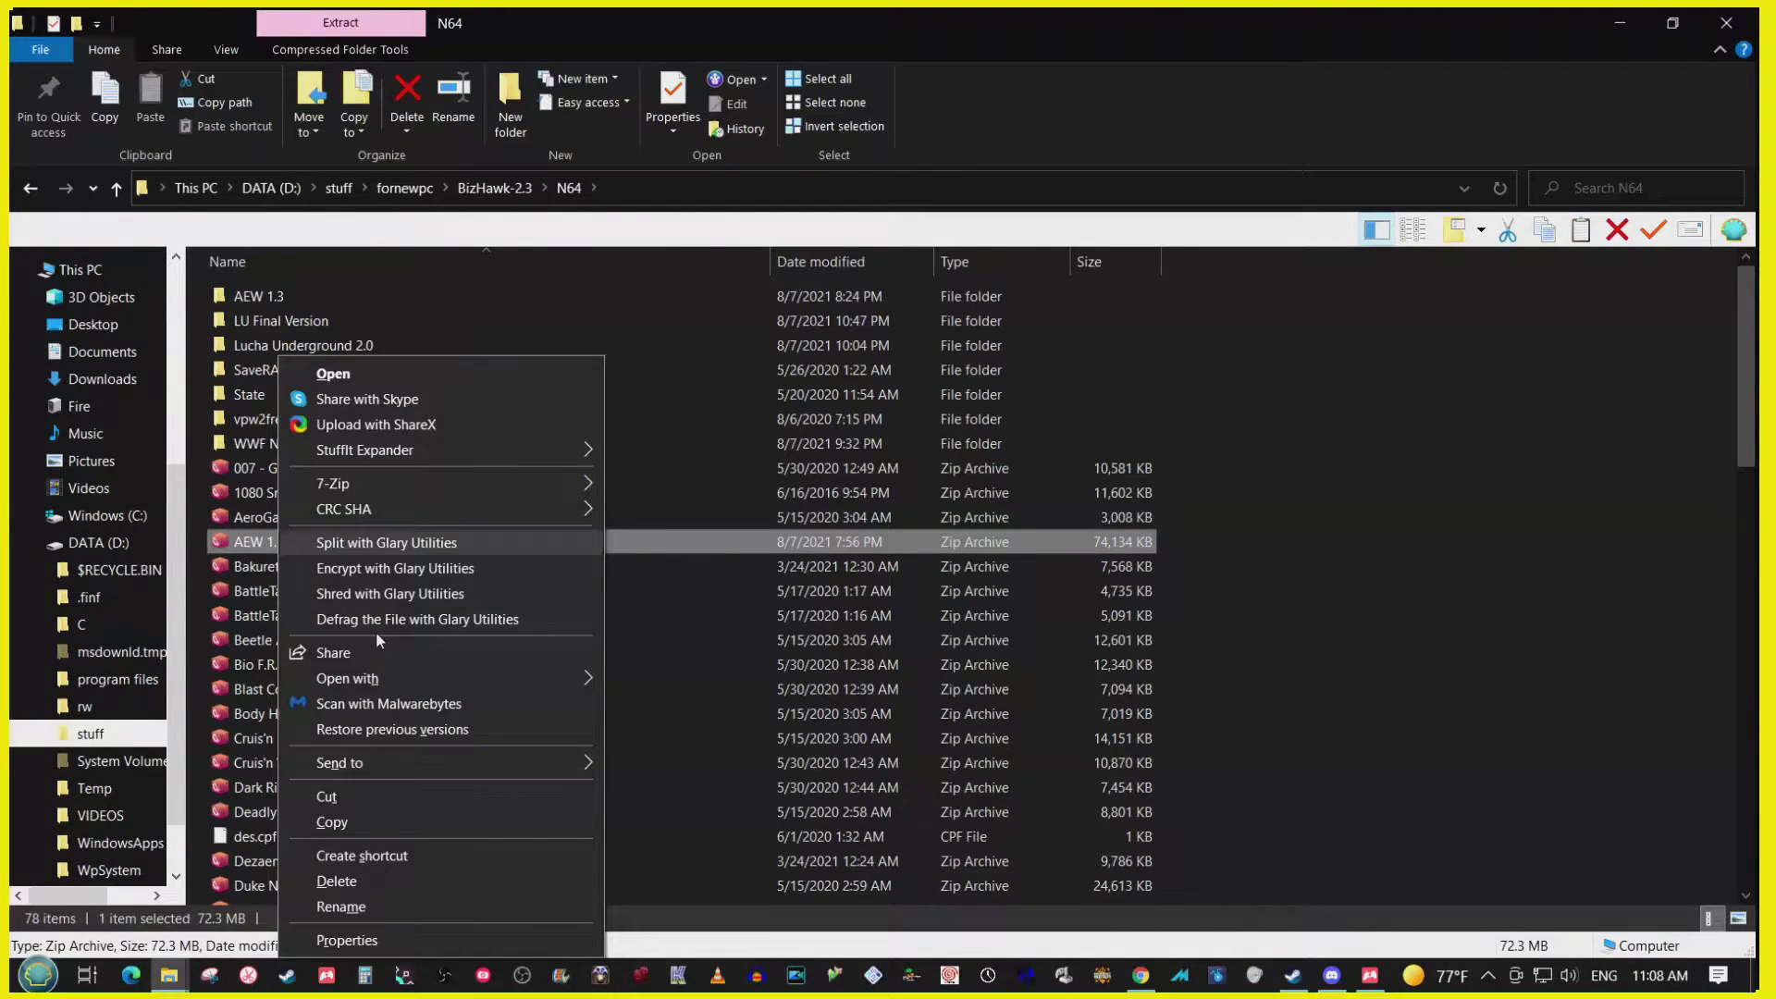
mouse_move(572, 762)
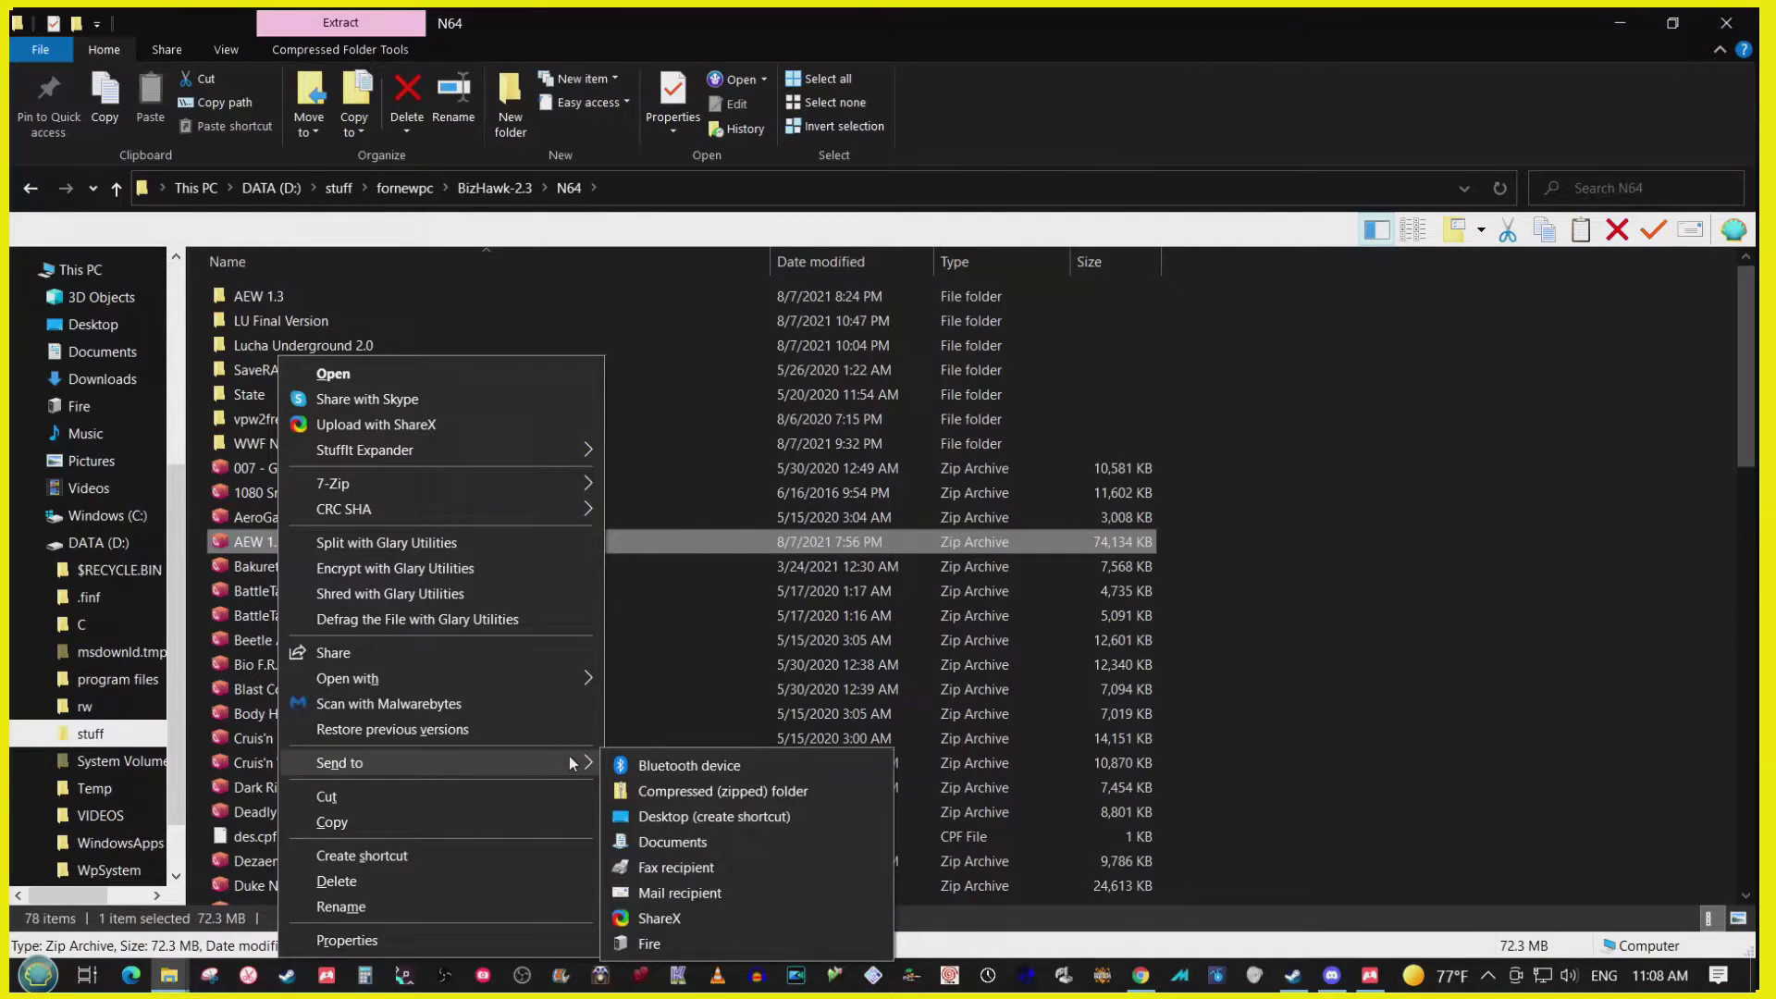
mouse_move(545, 481)
click(661, 584)
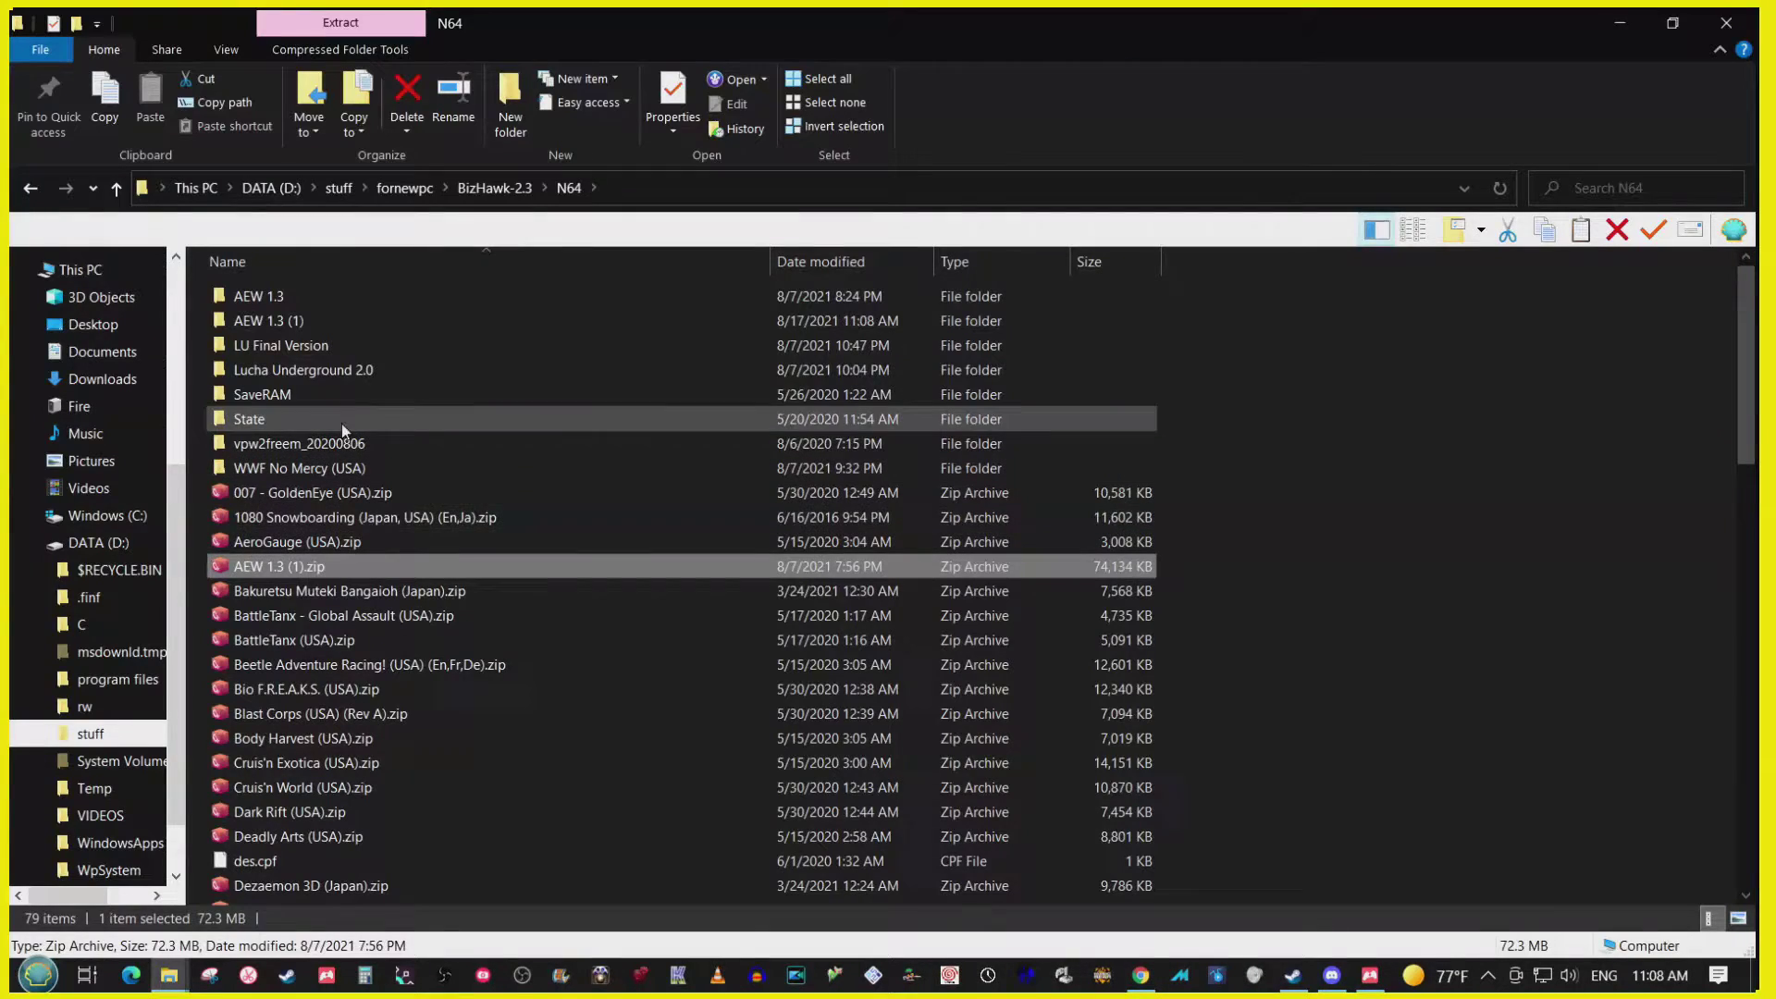
double_click(302, 322)
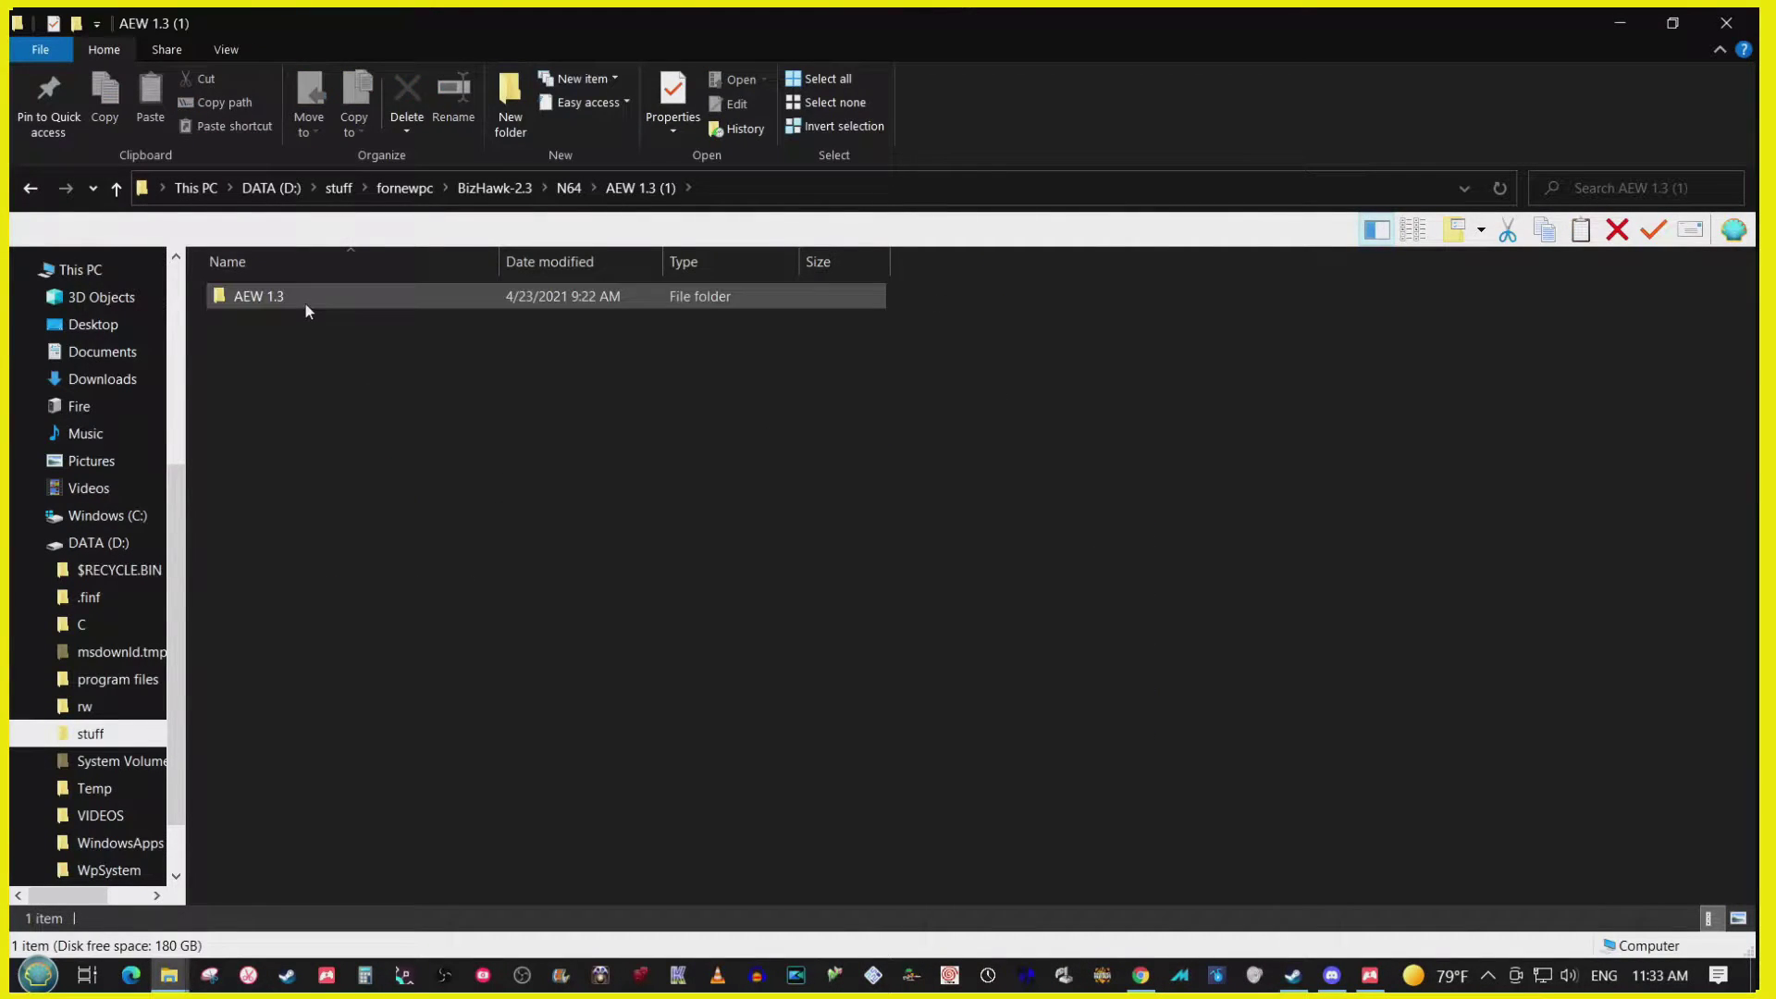
double_click(305, 303)
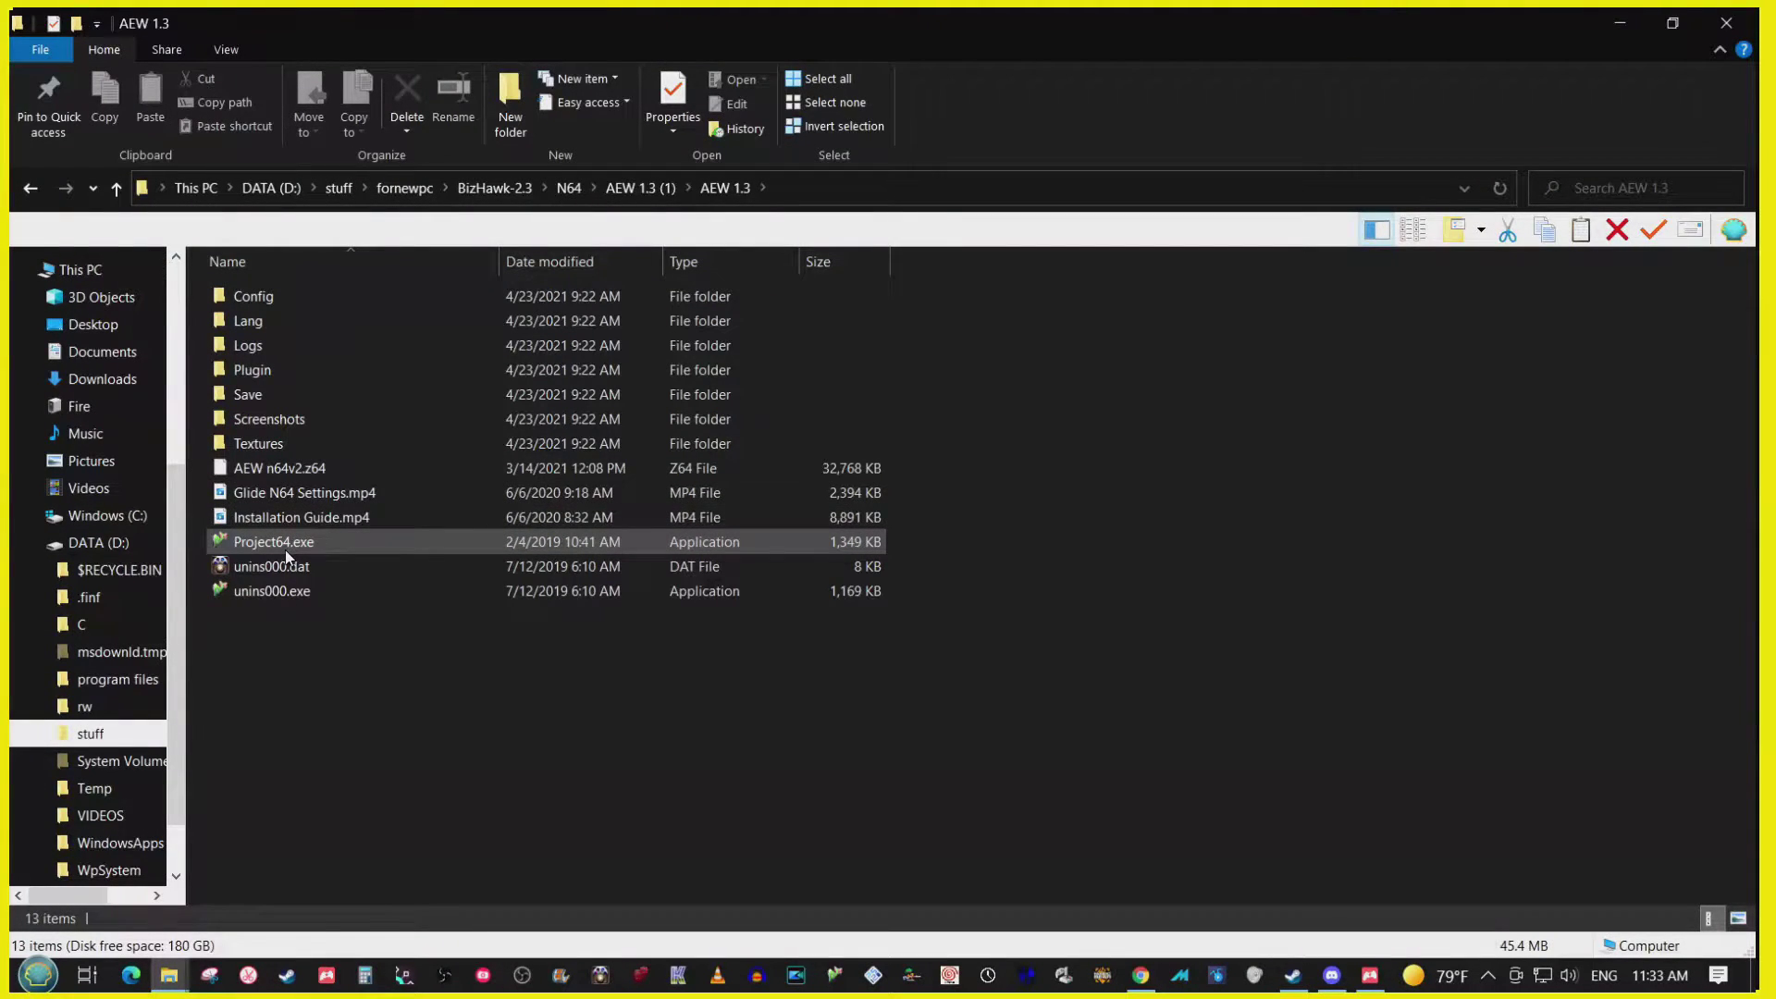
Step: Launch the extracted Project64, start WWF No Mercy (U) (V1.0), and dismiss the Fout error
mouse_move(287, 552)
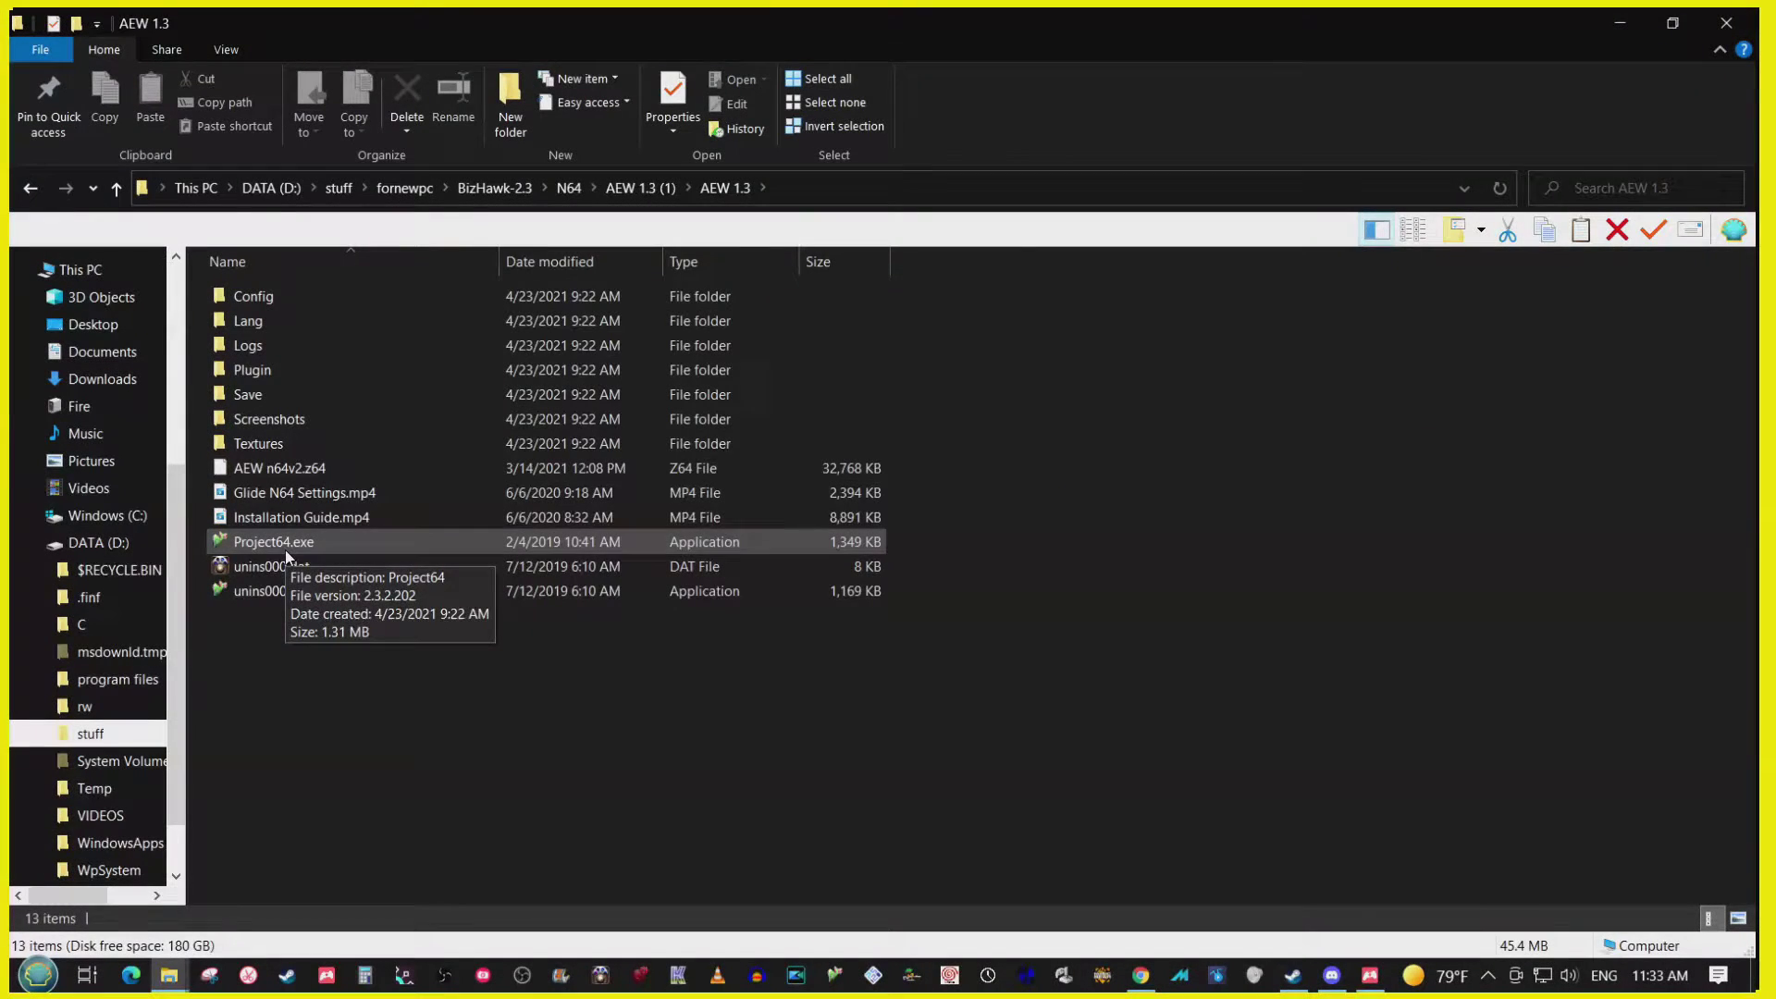
double_click(280, 700)
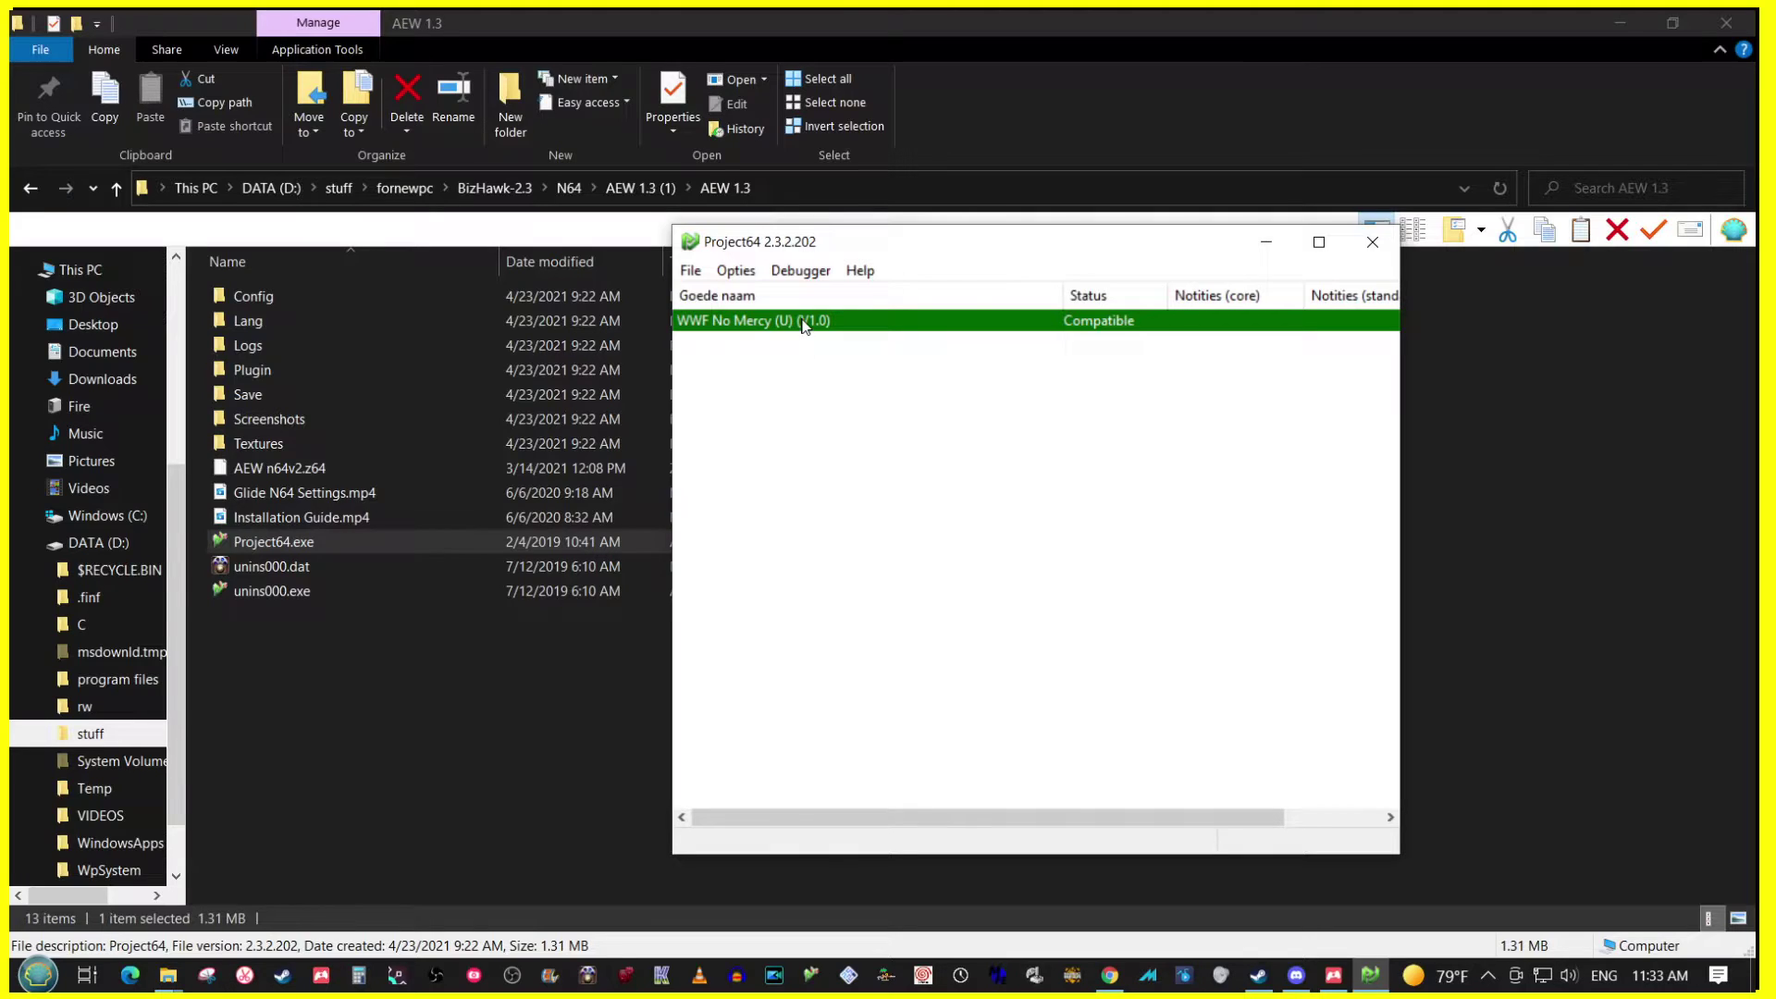
double_click(803, 321)
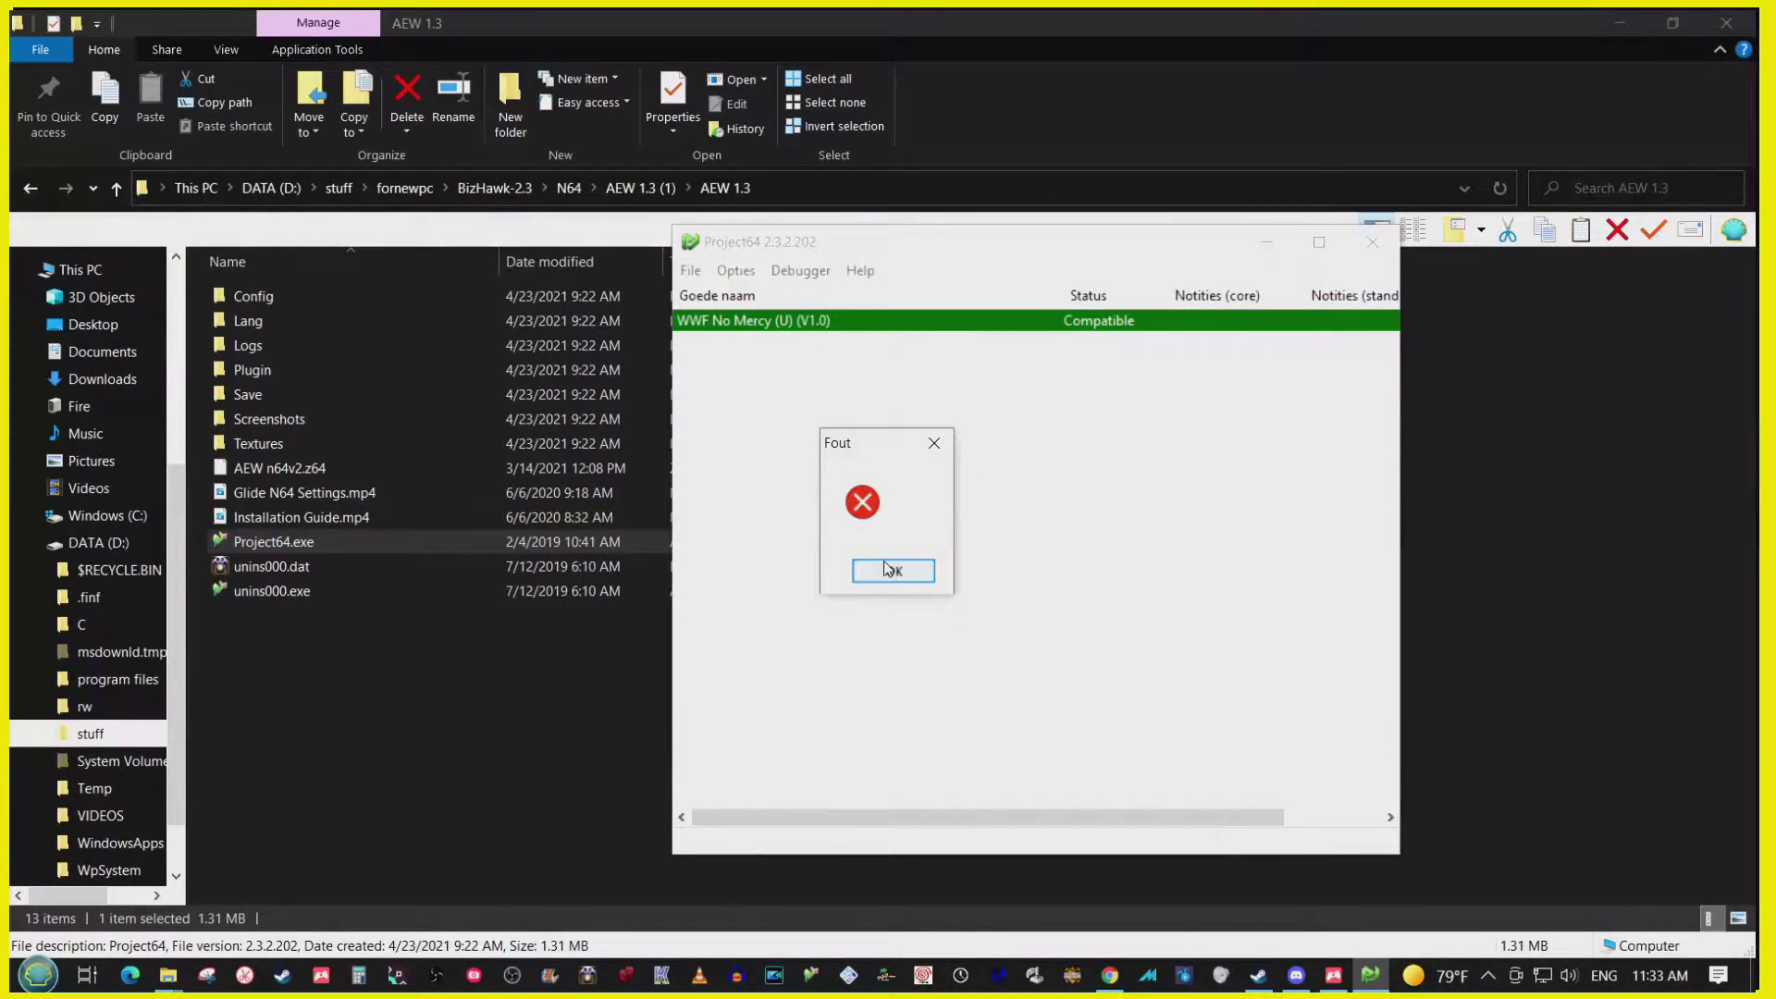
click(887, 569)
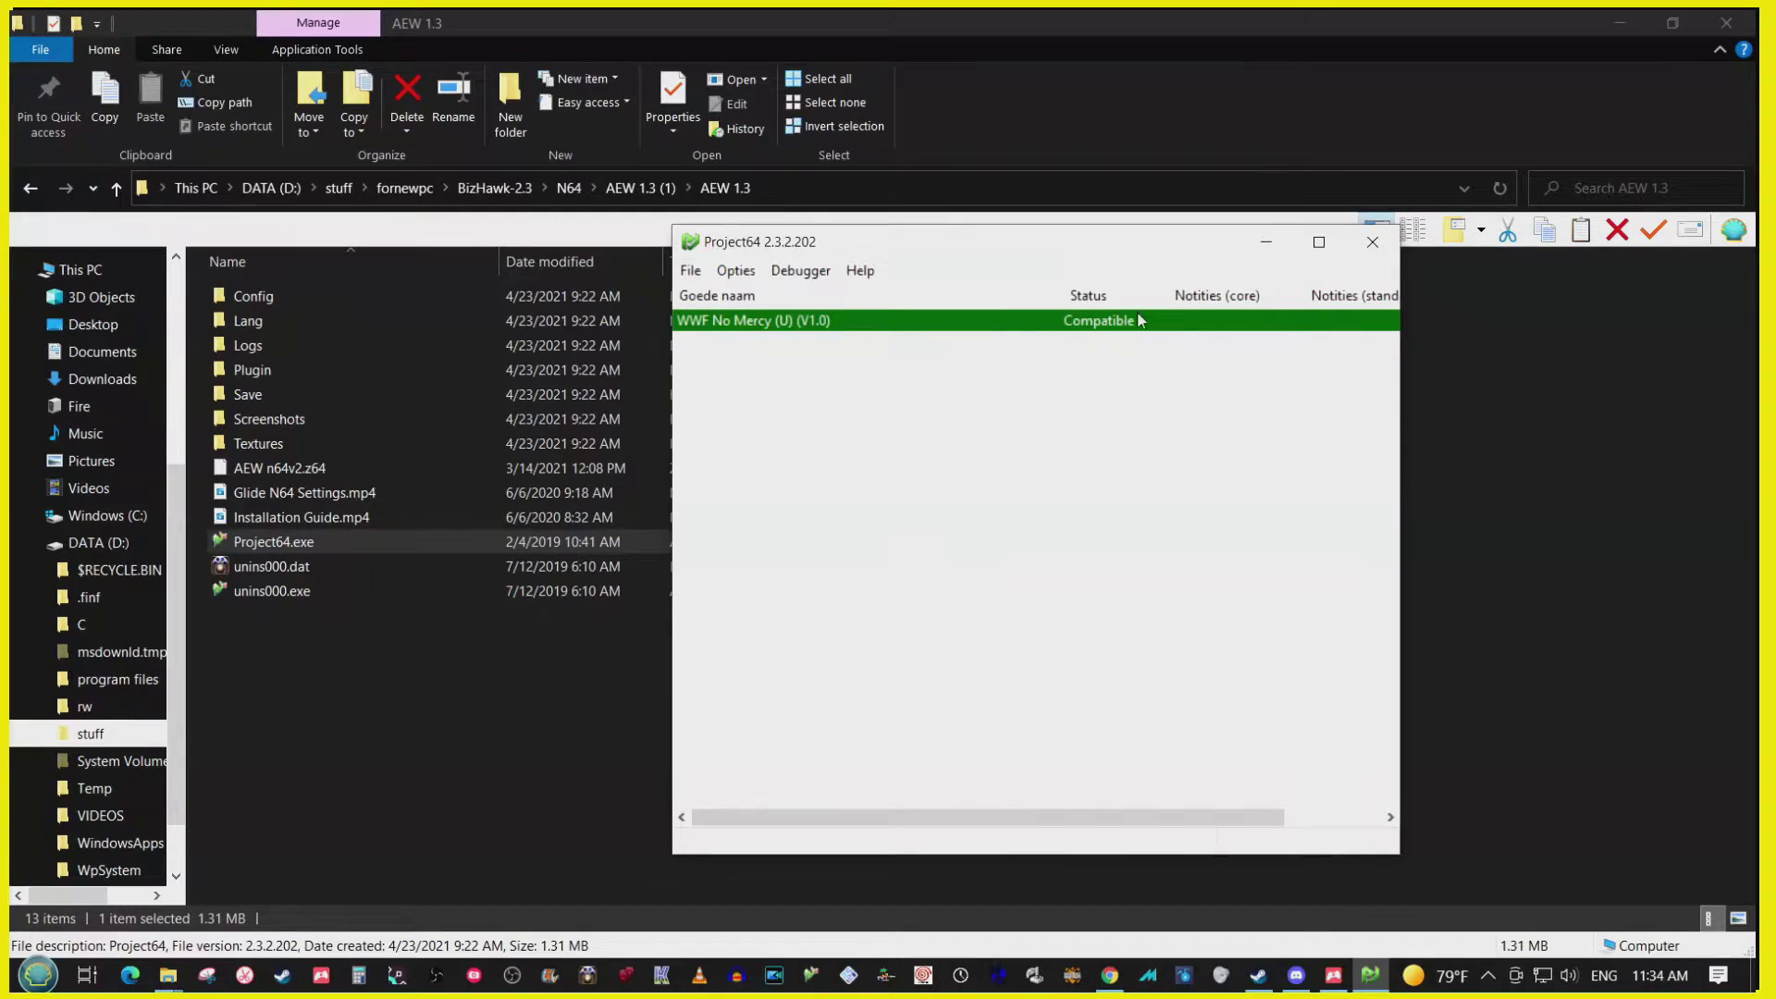
Step: Drag the AEW n64v2.z64 ROM from Explorer onto Project64 to load it
click(689, 271)
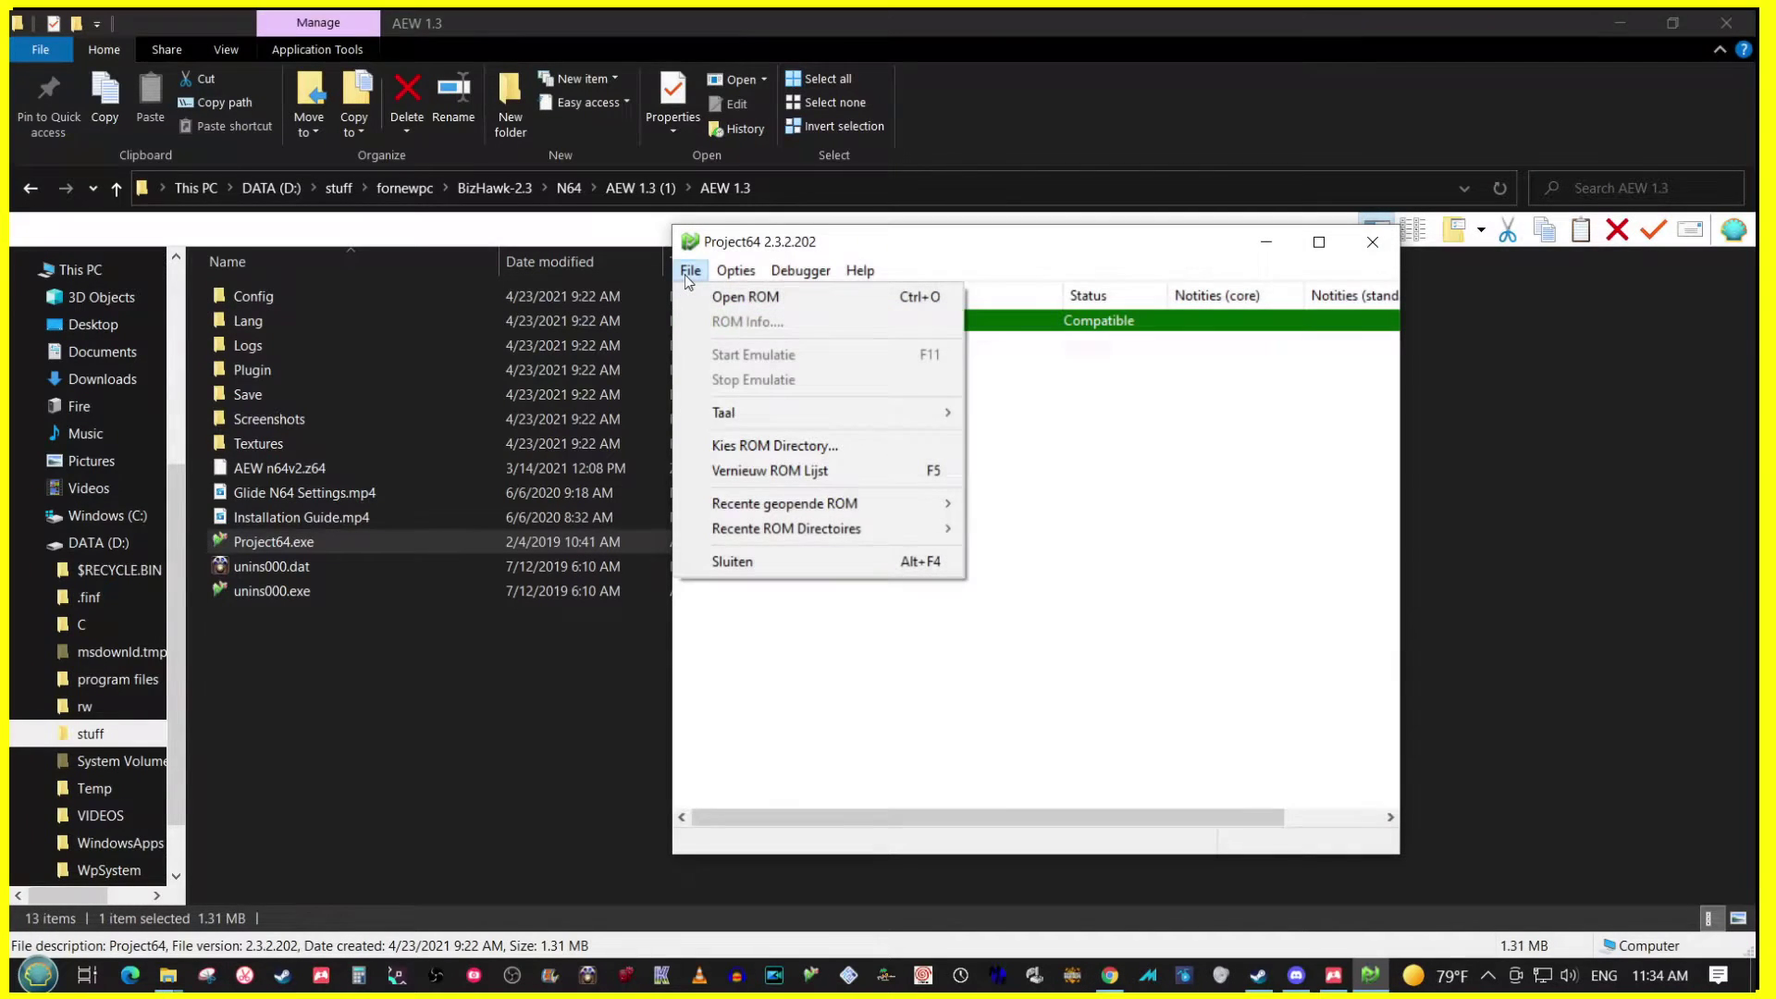
click(1058, 250)
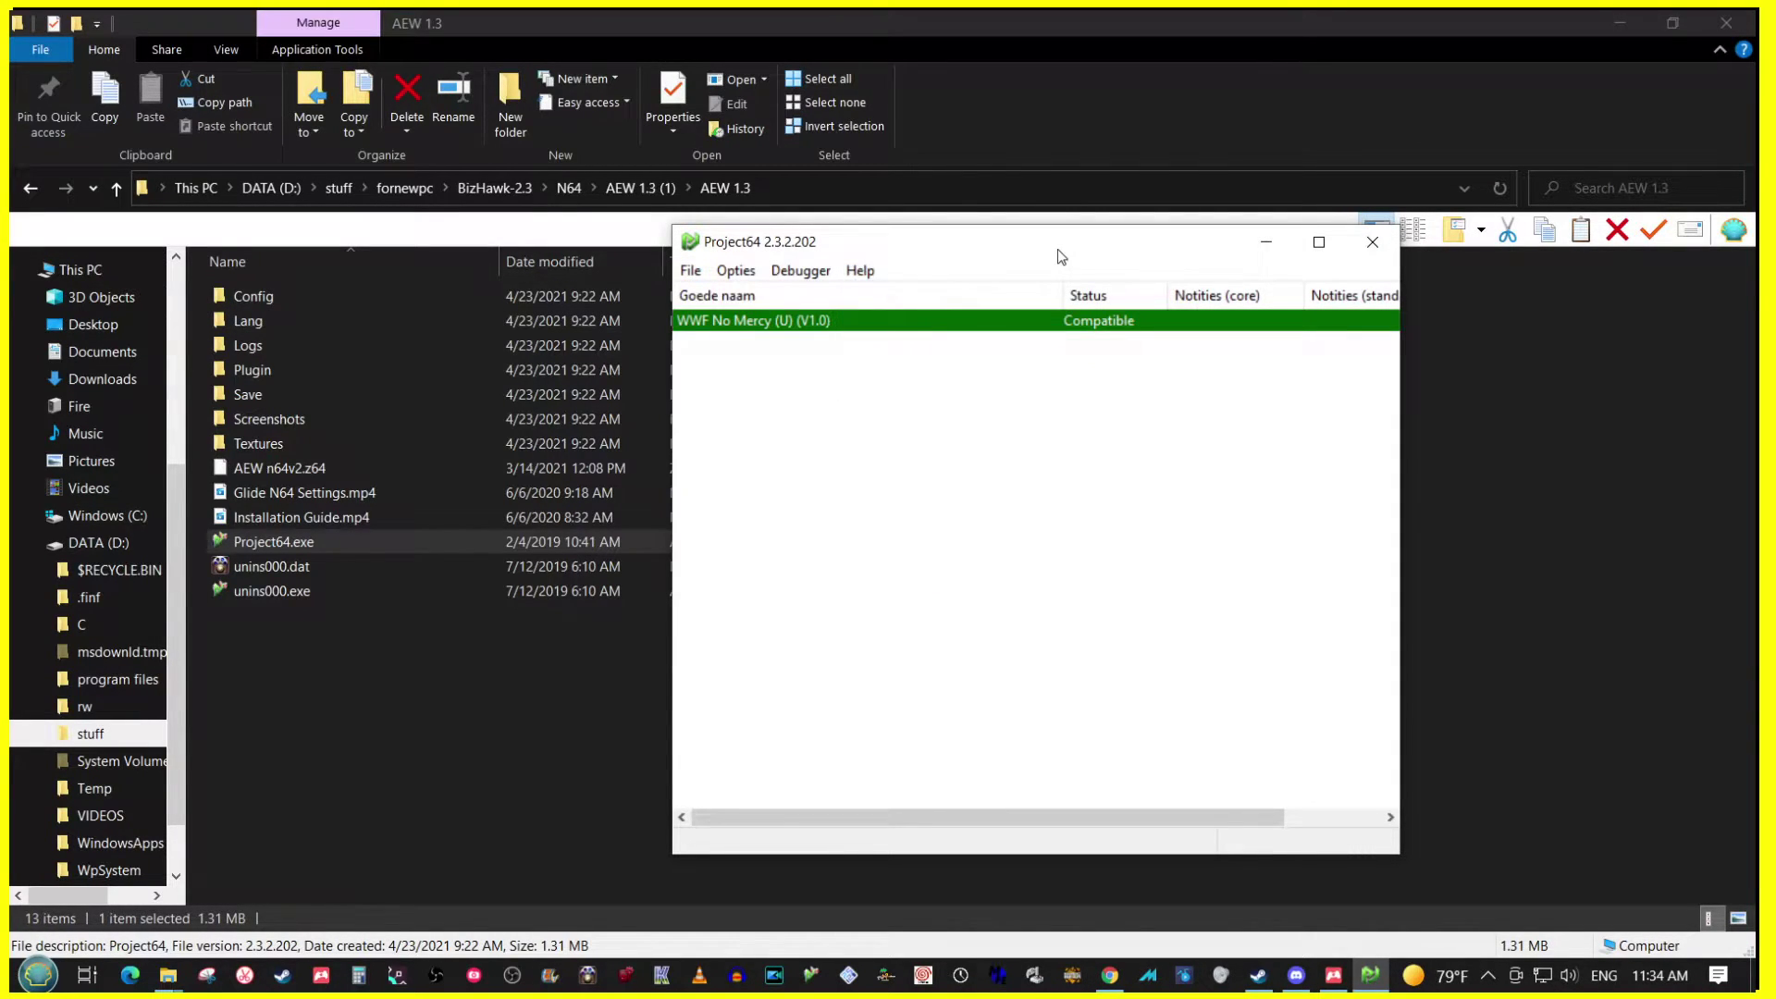
click(293, 467)
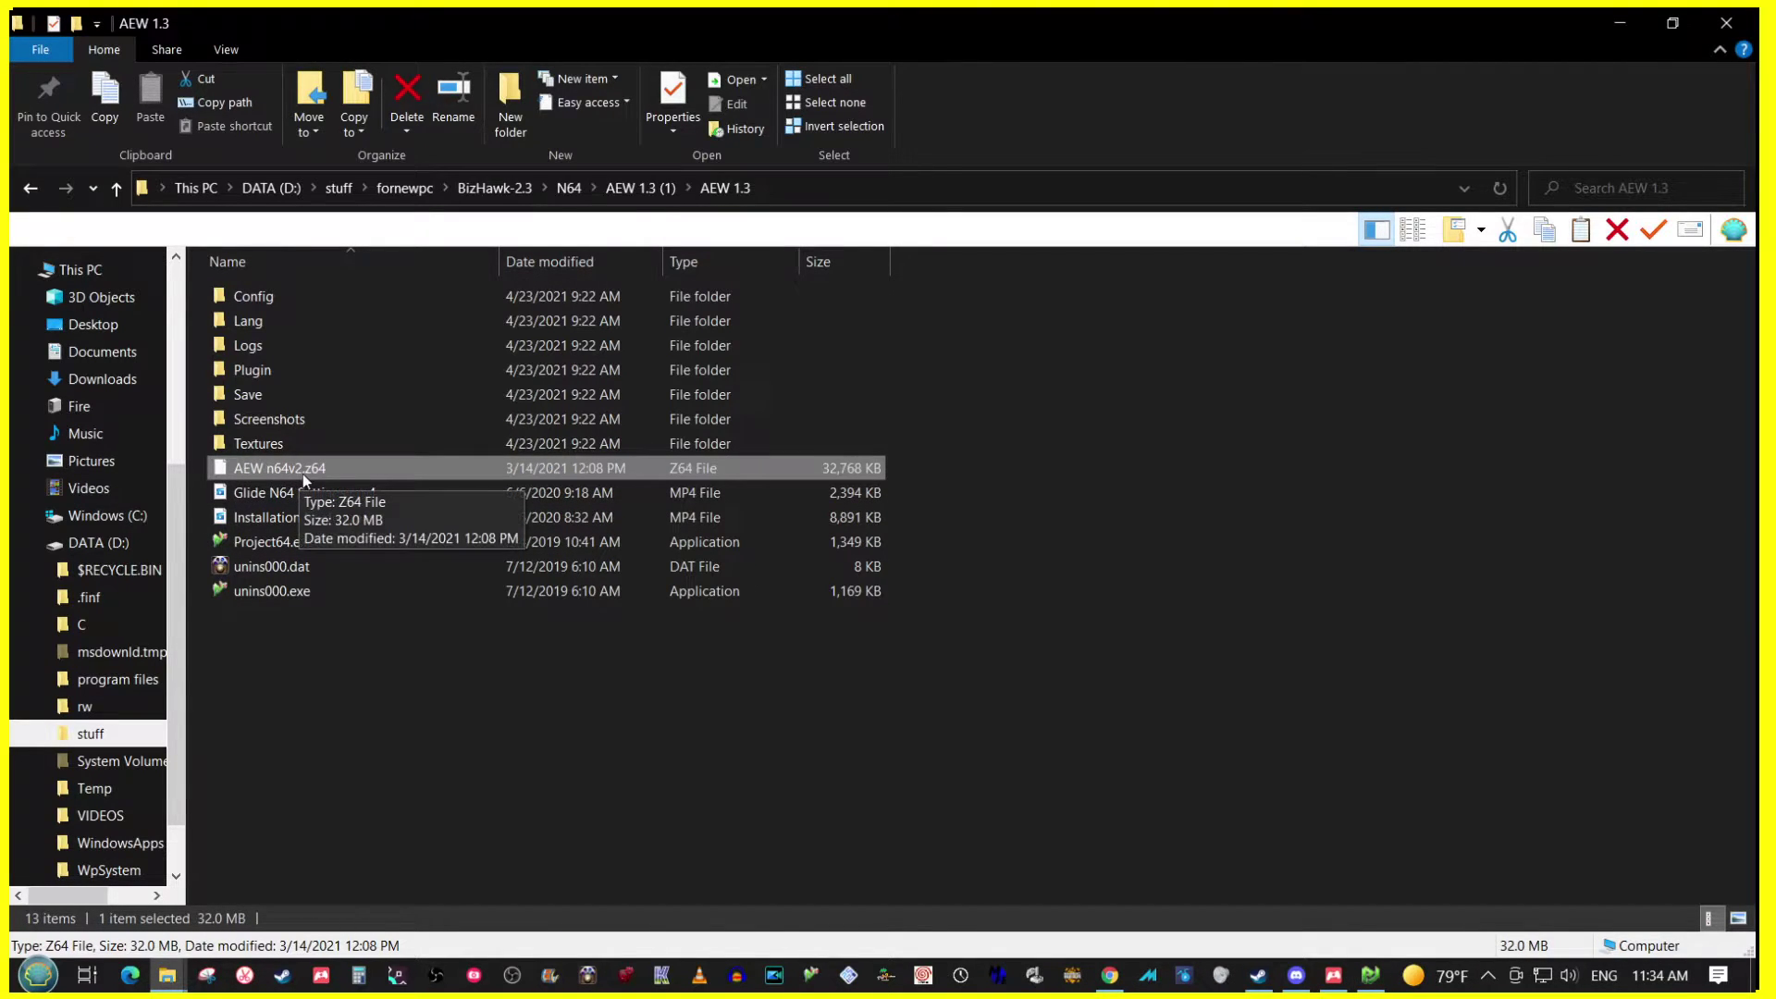
click(1367, 974)
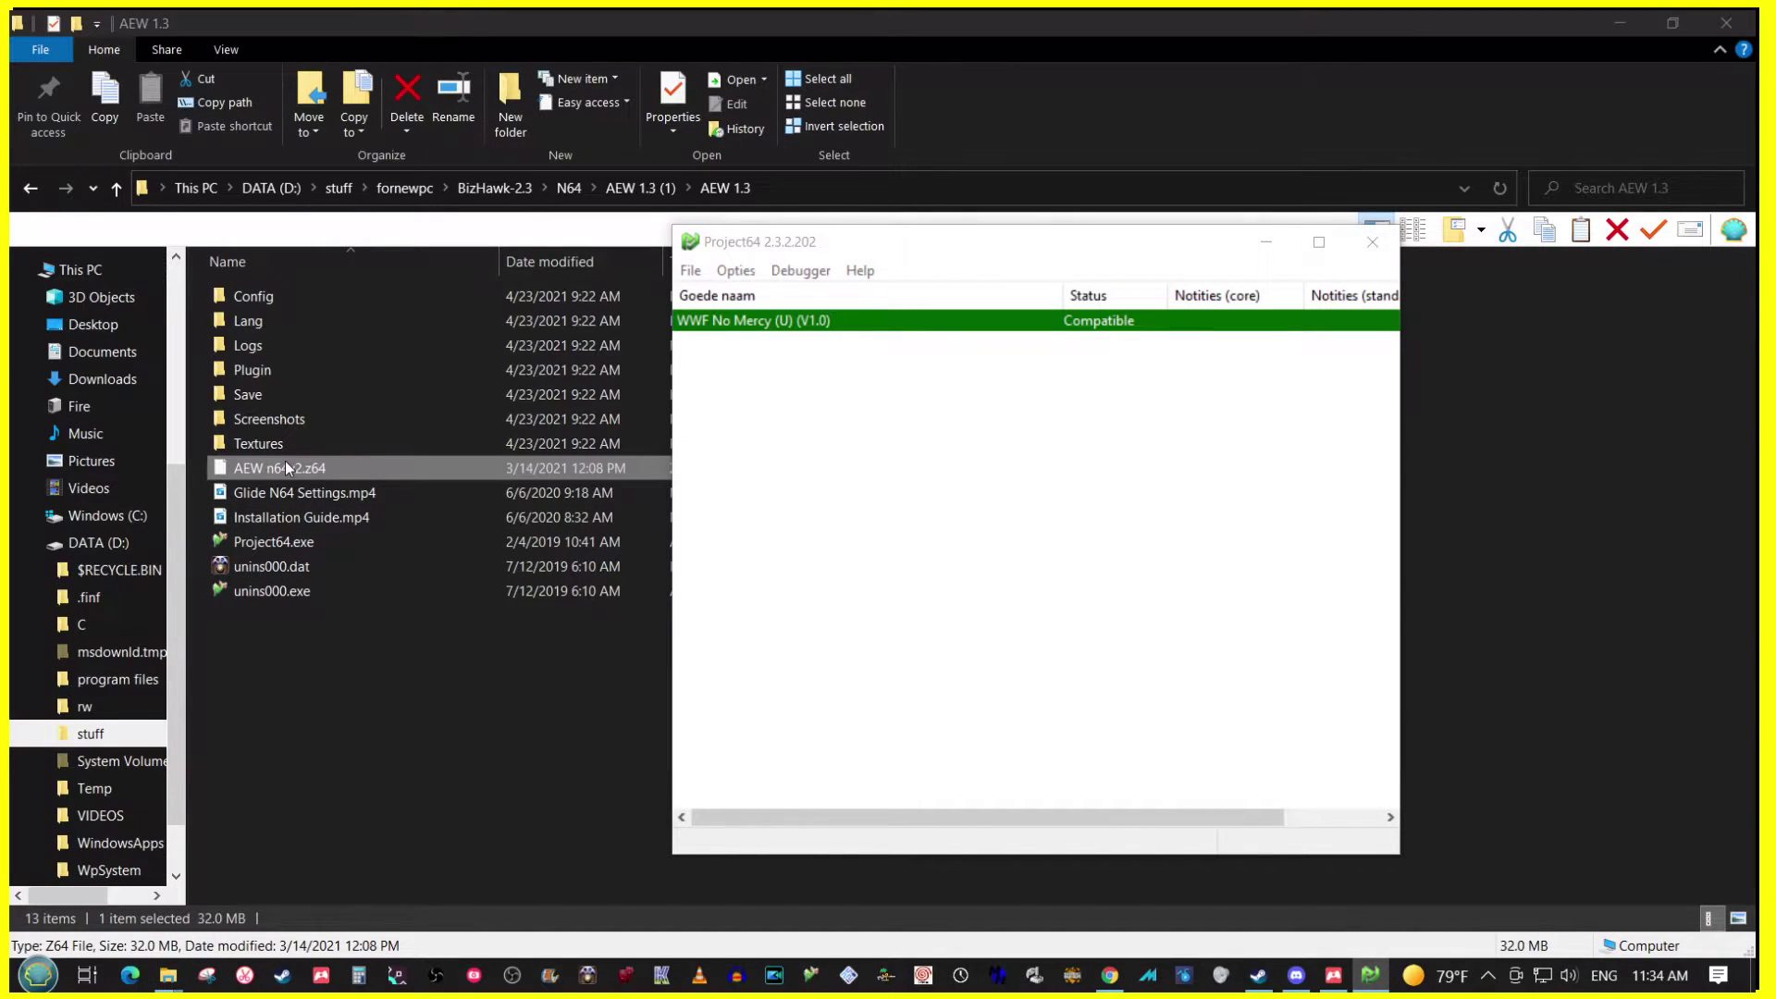
drag(286, 465, 843, 560)
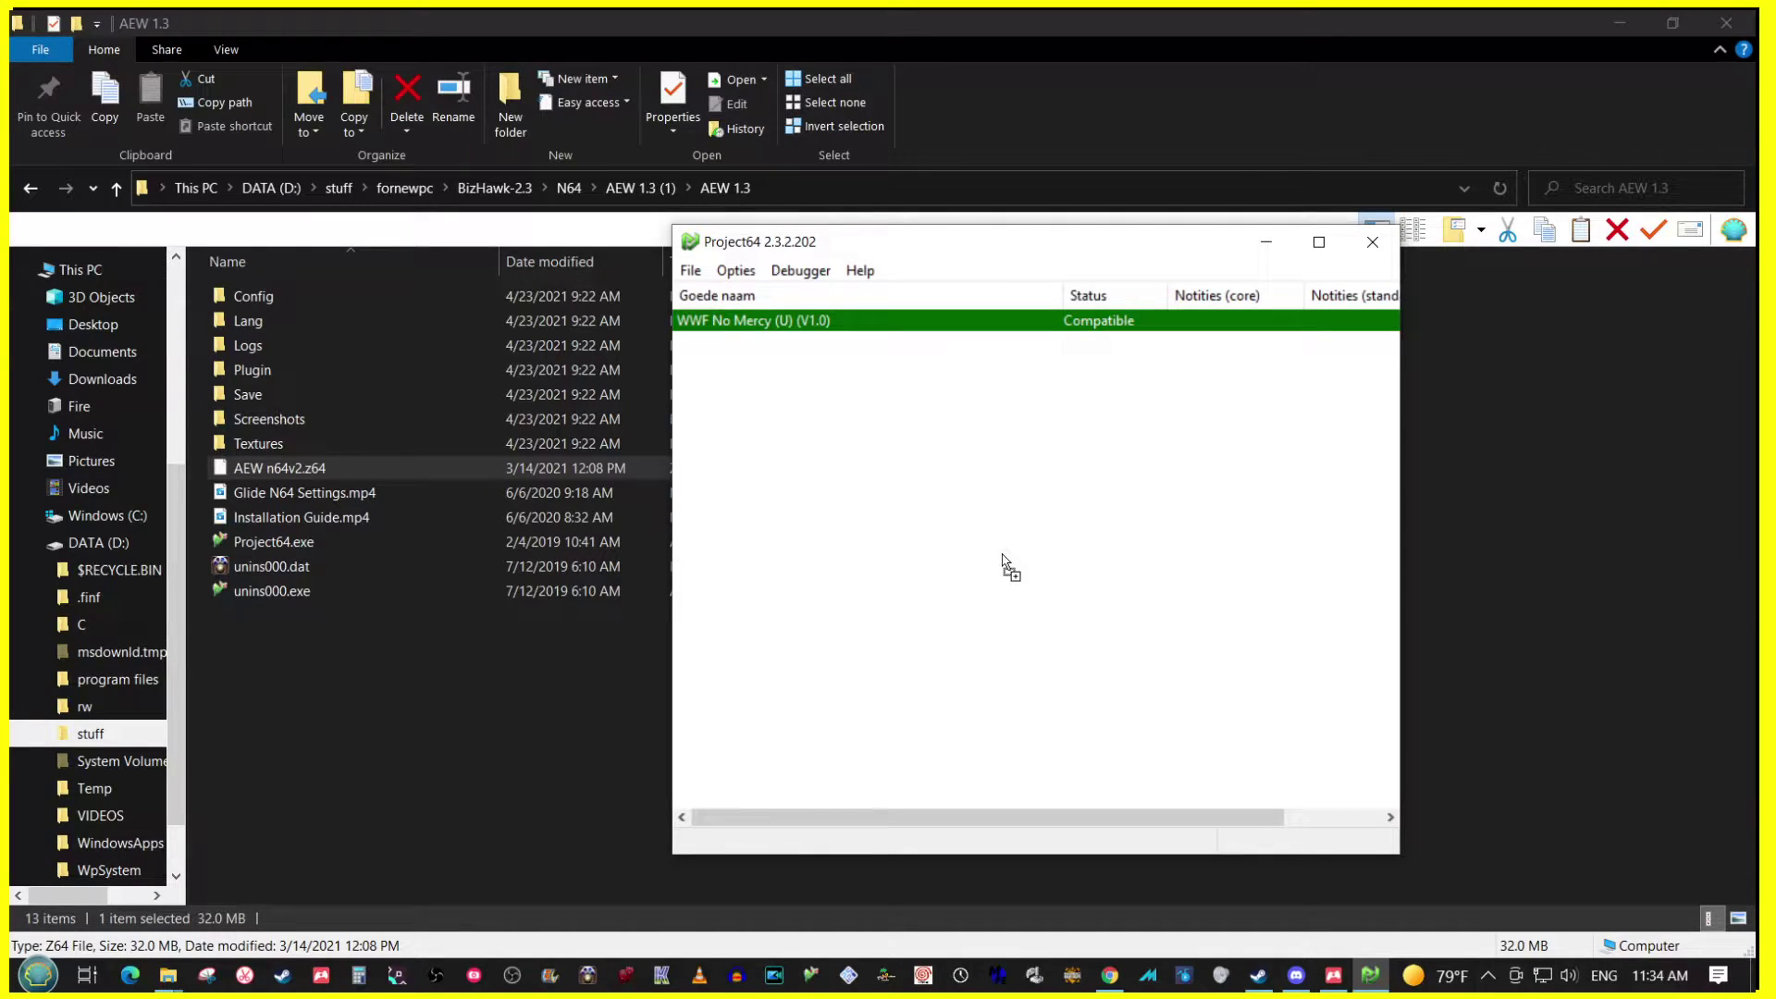
drag(1004, 558, 1004, 560)
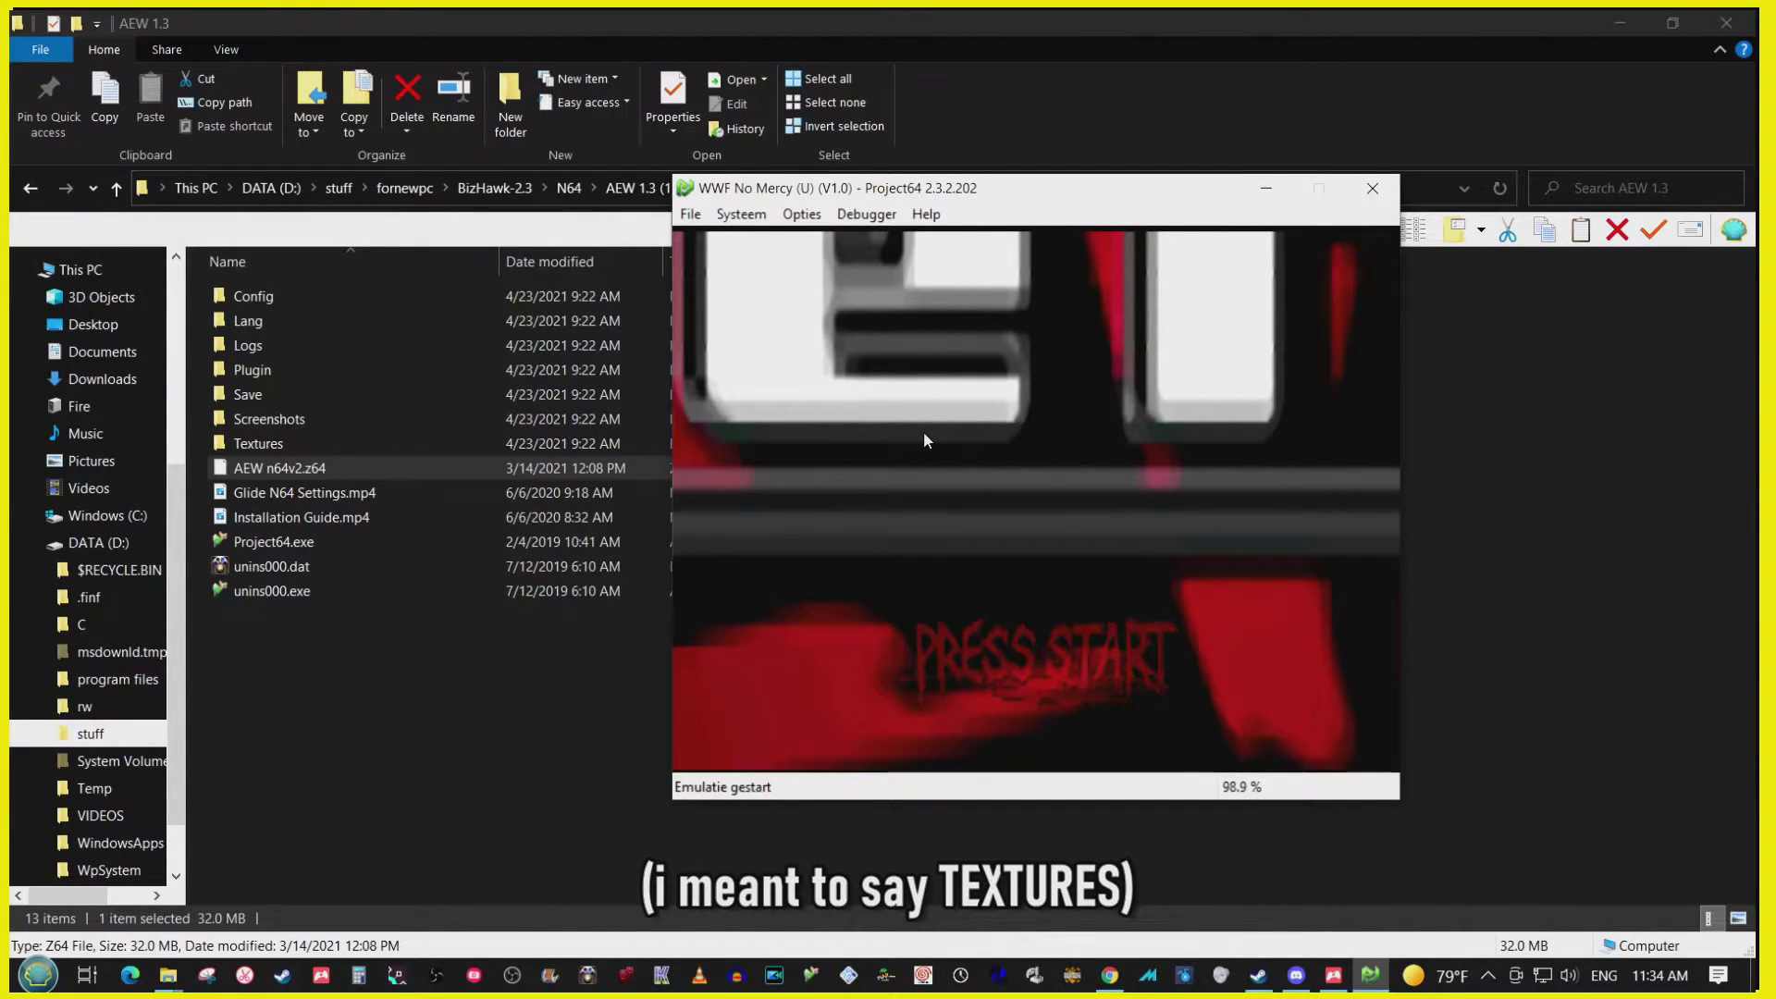
Step: Restart Project64 and start picking a new ROM directory under D:\stuff
click(1373, 190)
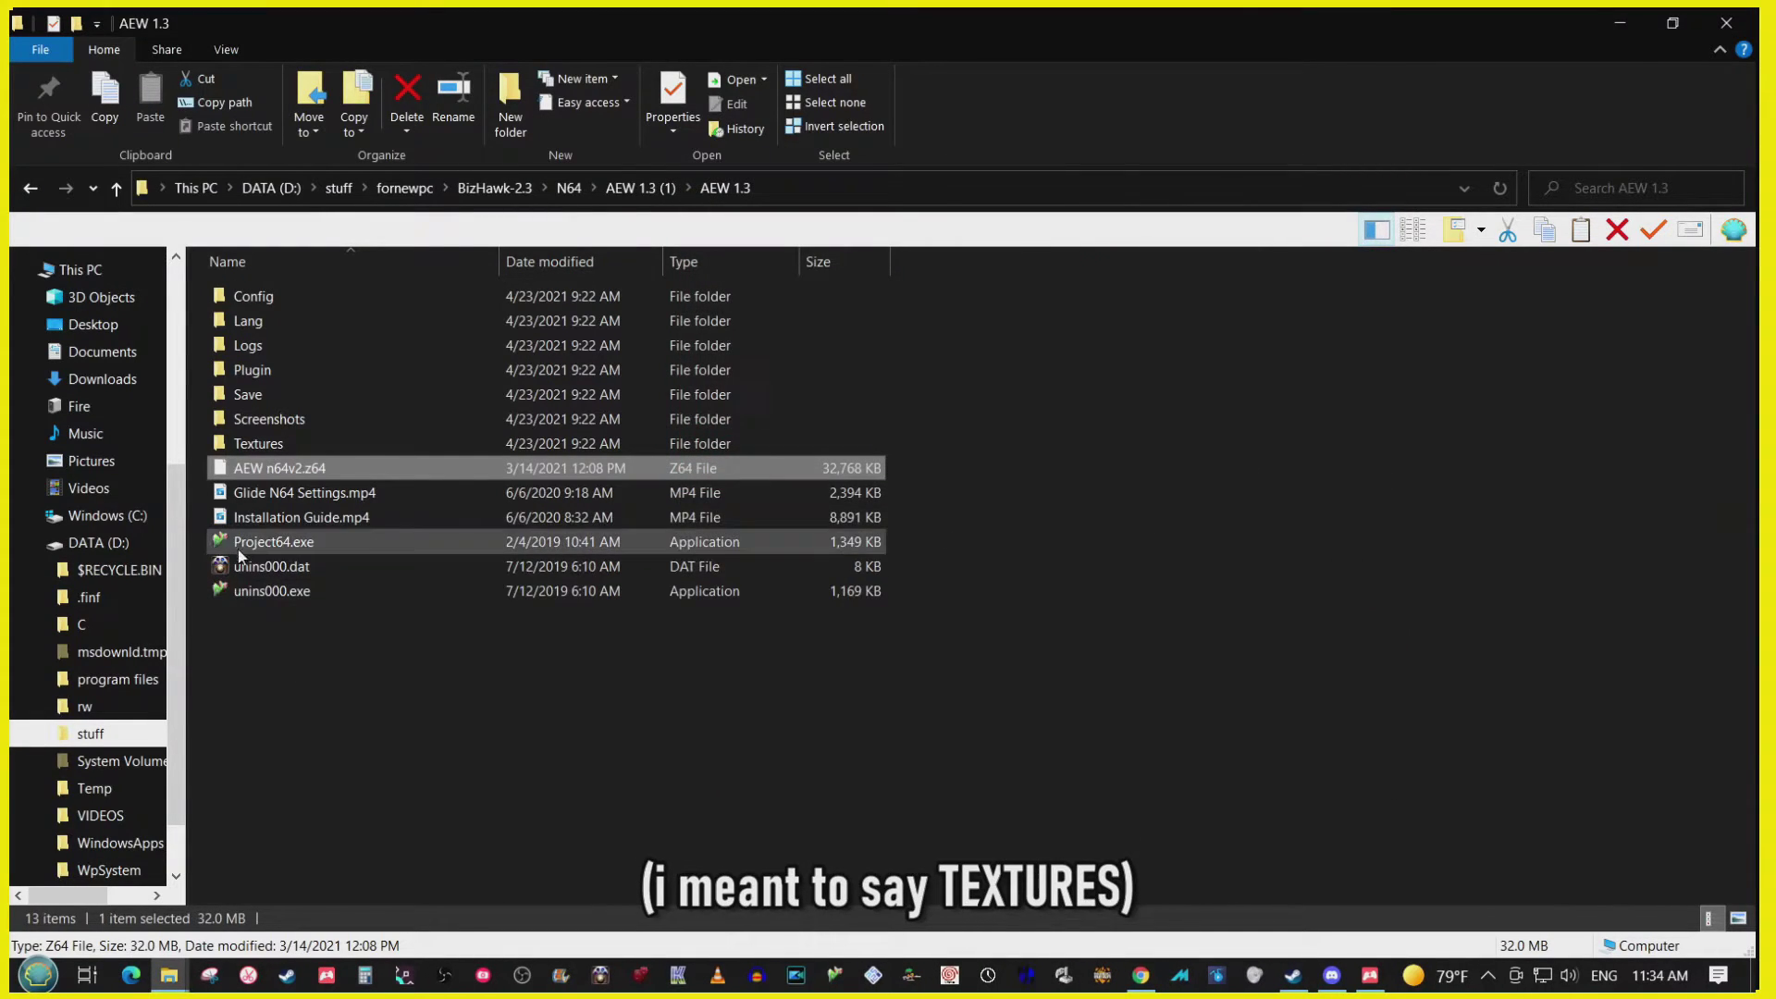
double_click(238, 548)
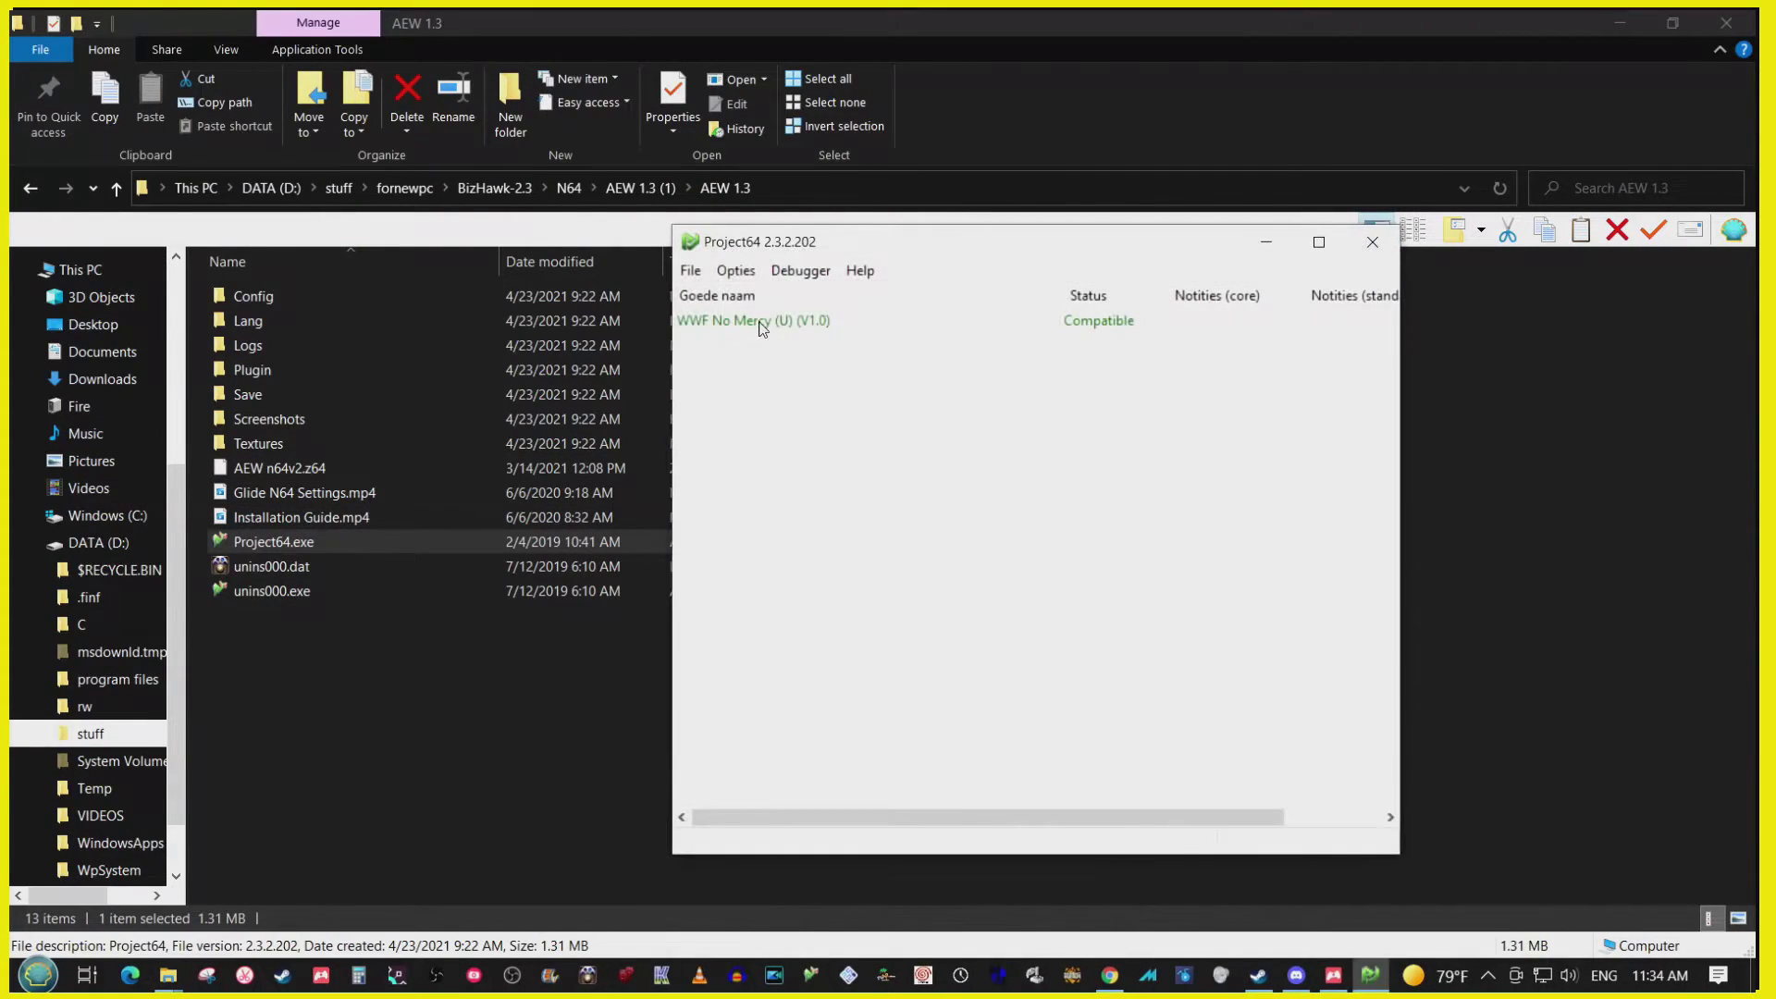
click(690, 272)
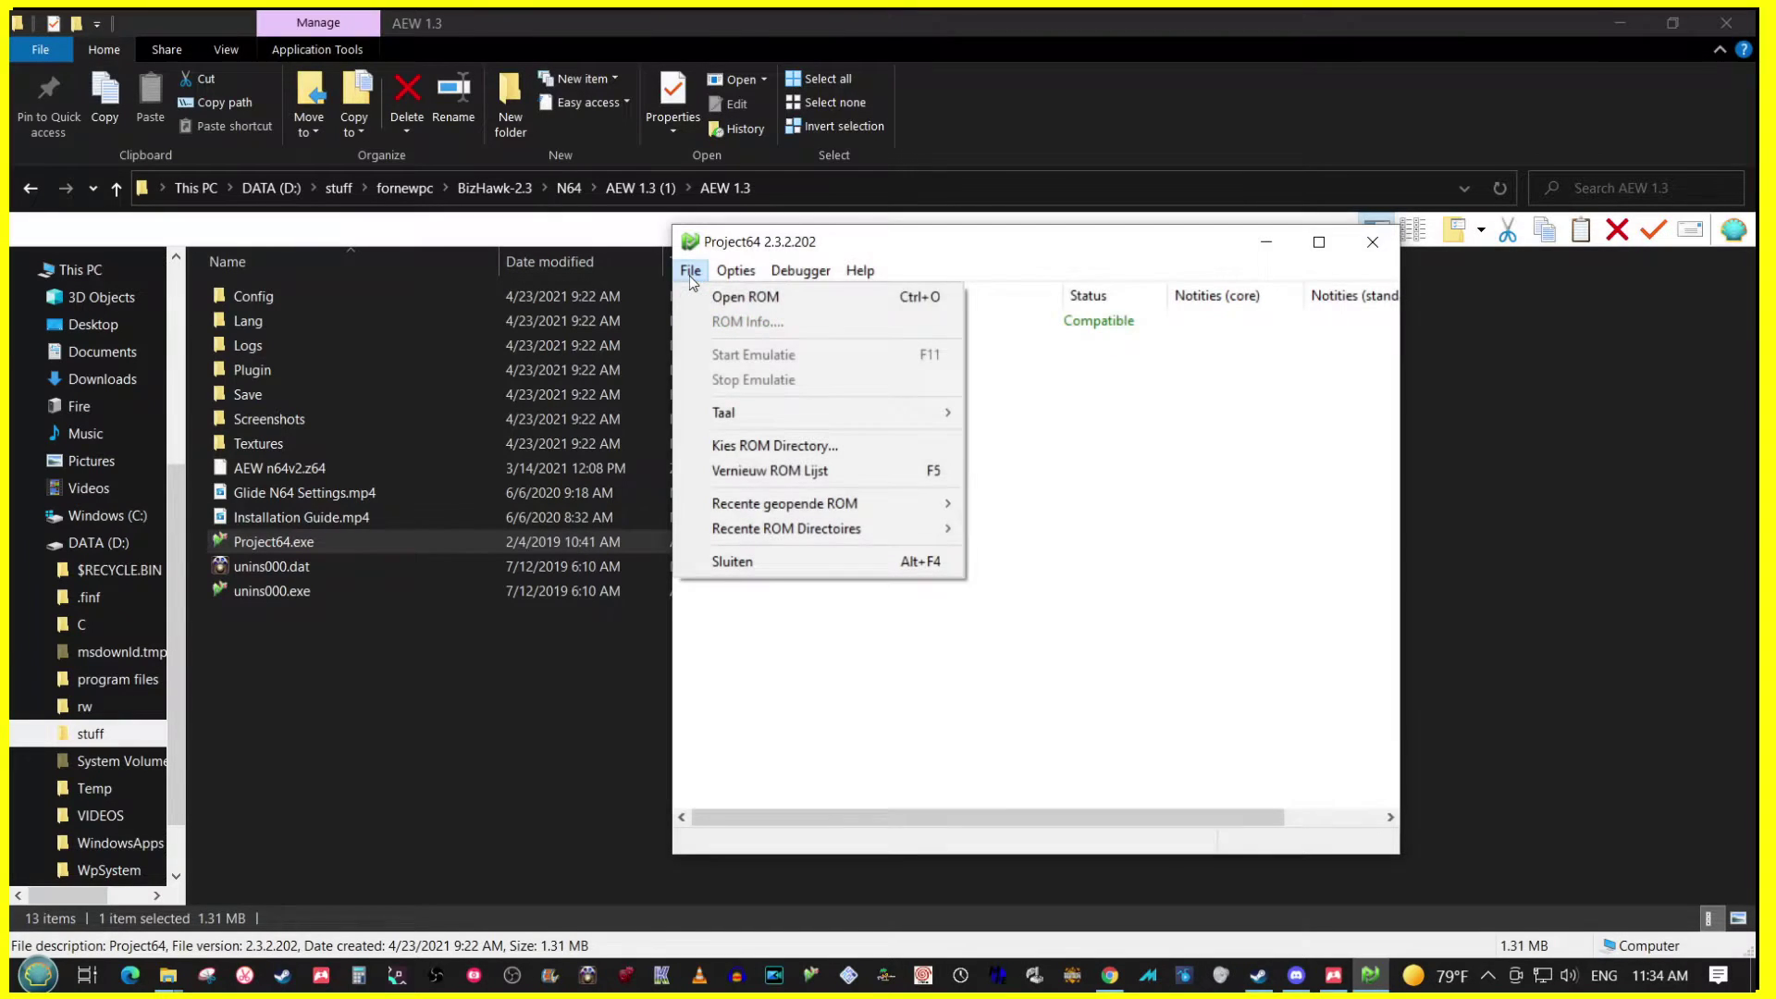
click(784, 447)
drag(1038, 481, 1005, 566)
click(749, 552)
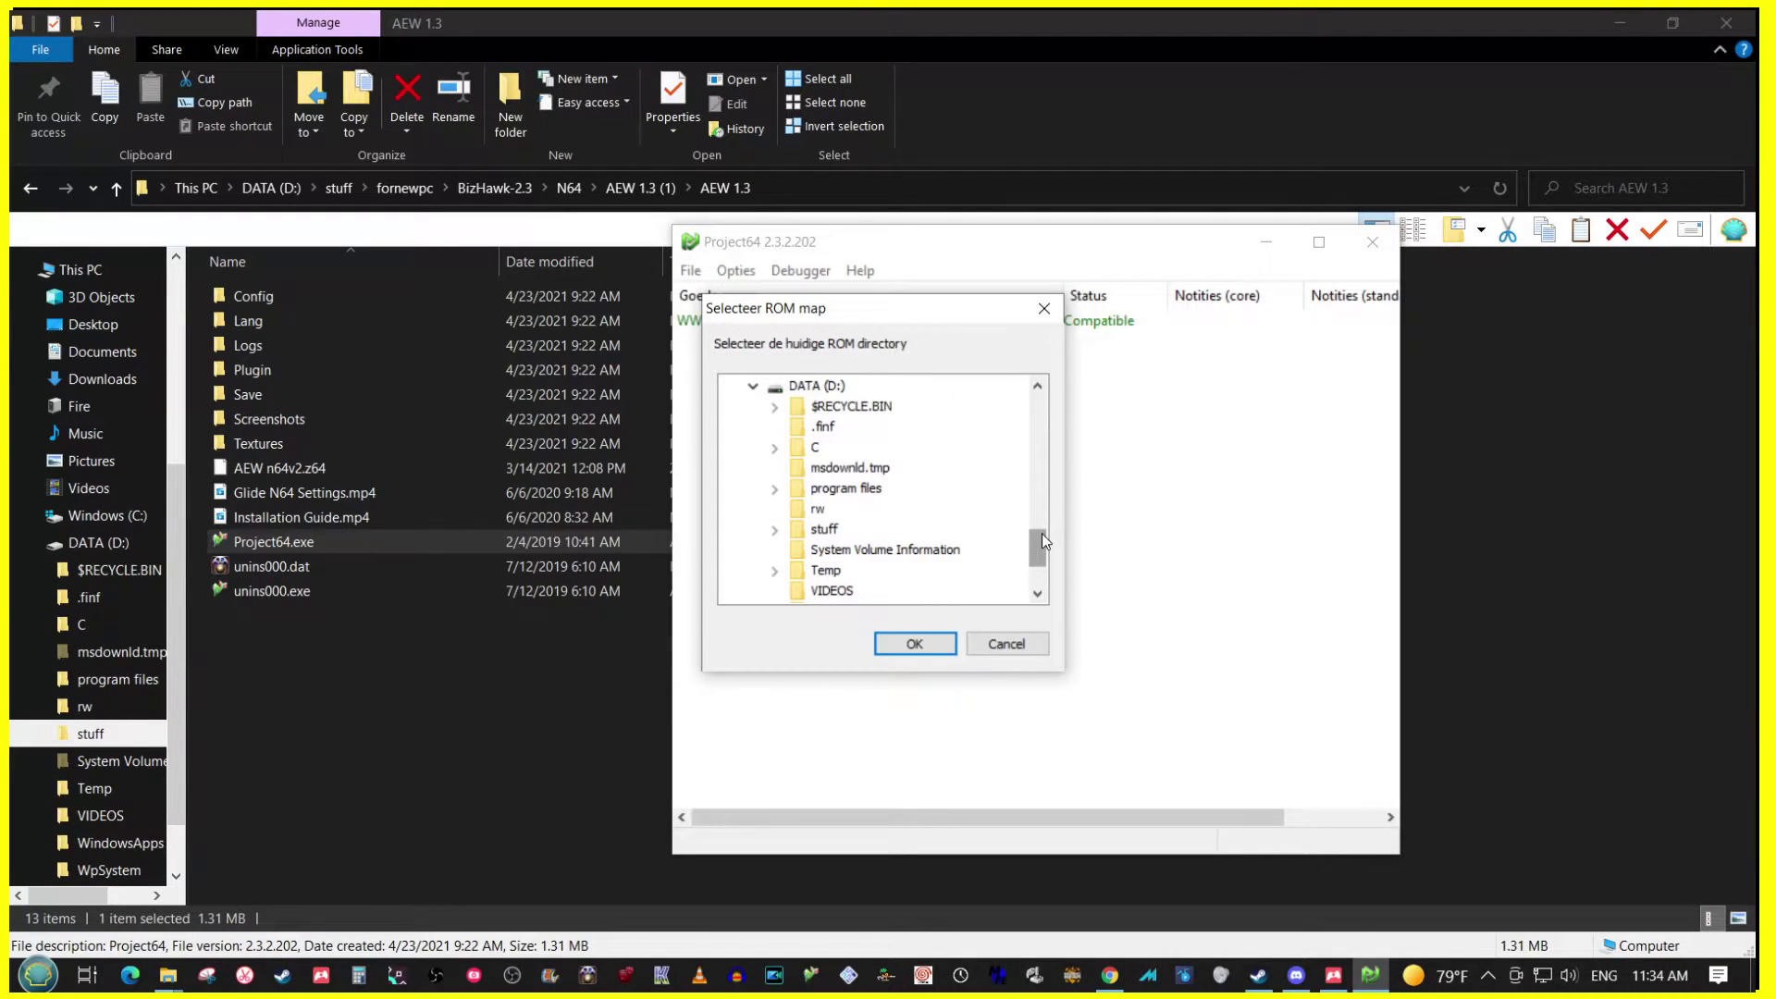
click(775, 527)
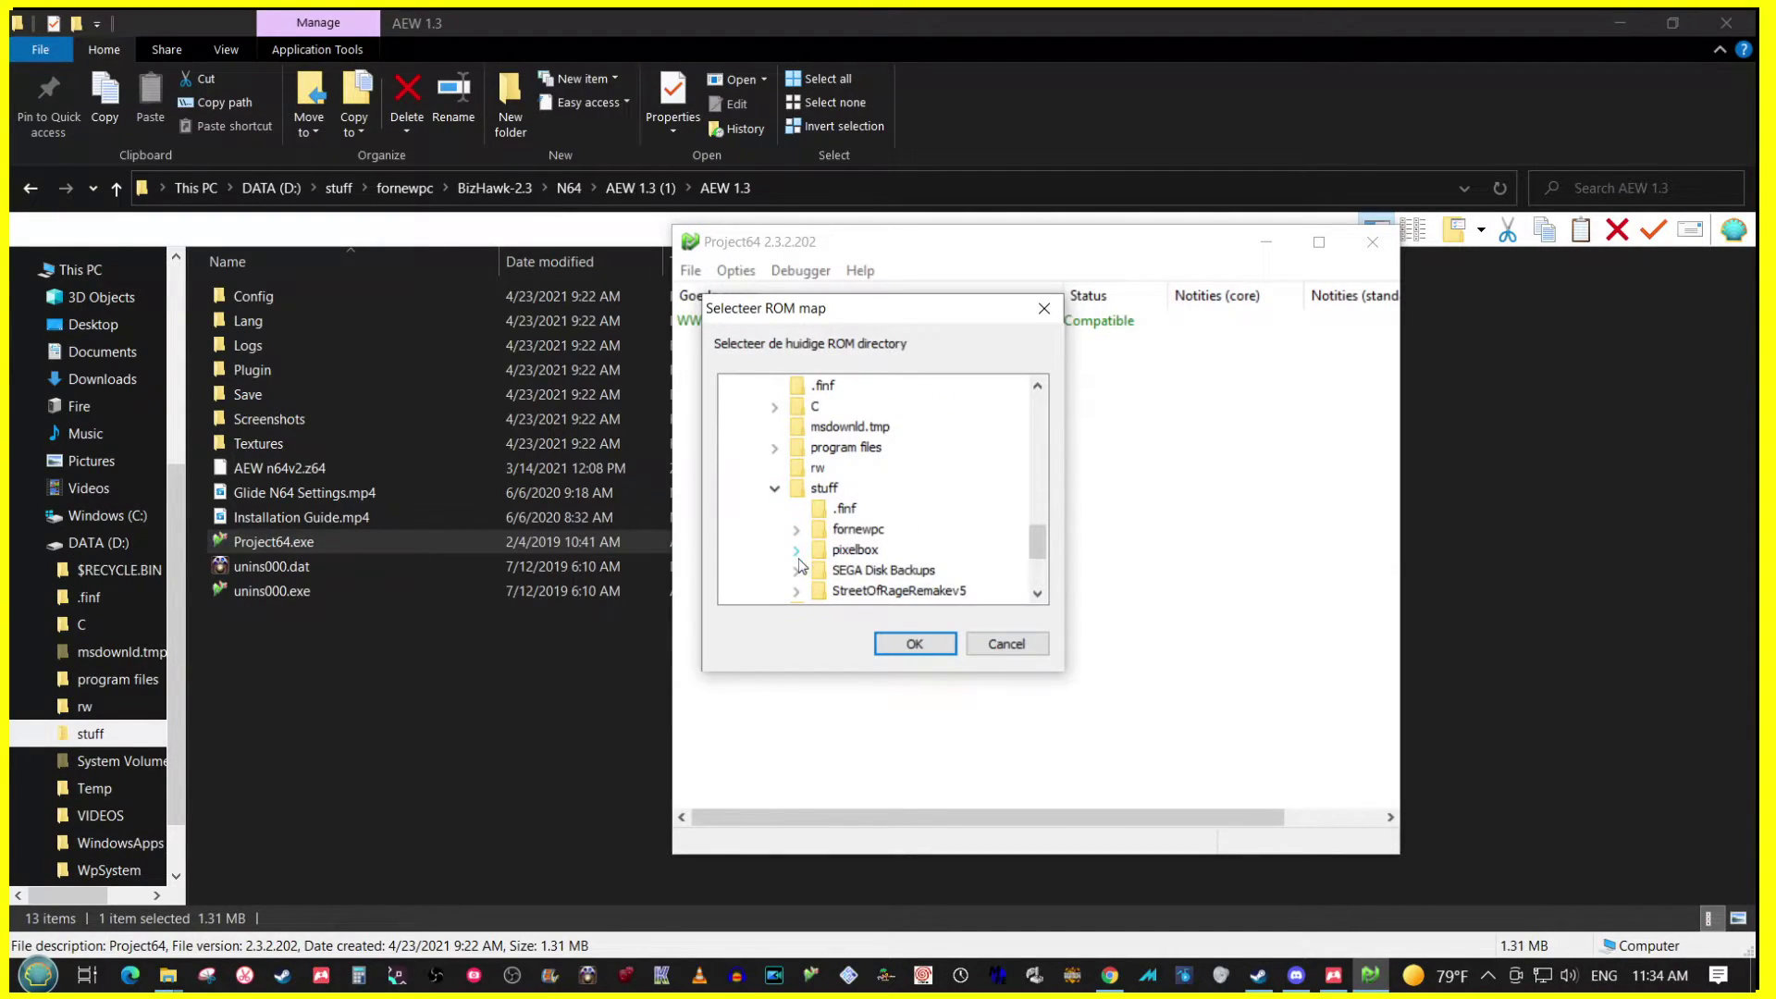
Step: Set the ROM directory to BizHawk-2.3\N64\WWF No Mercy (USA), run the game, then stop it
scroll(936, 558, down, 1)
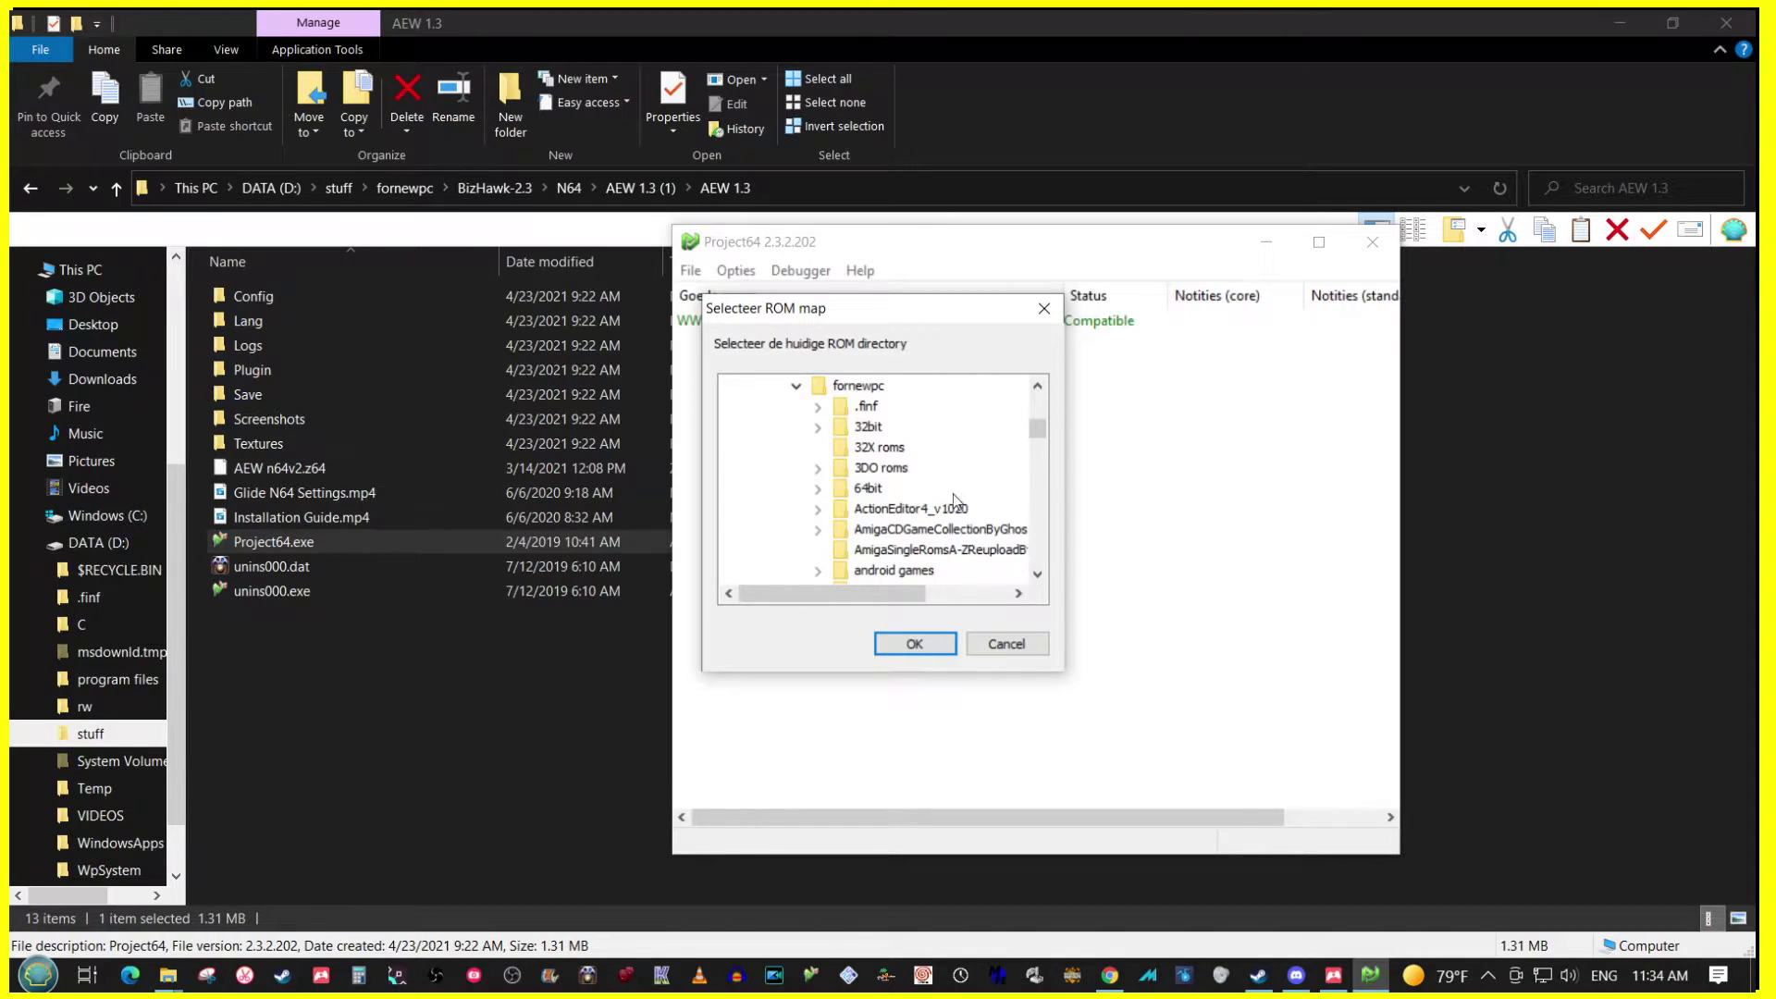
scroll(953, 494, down, 3)
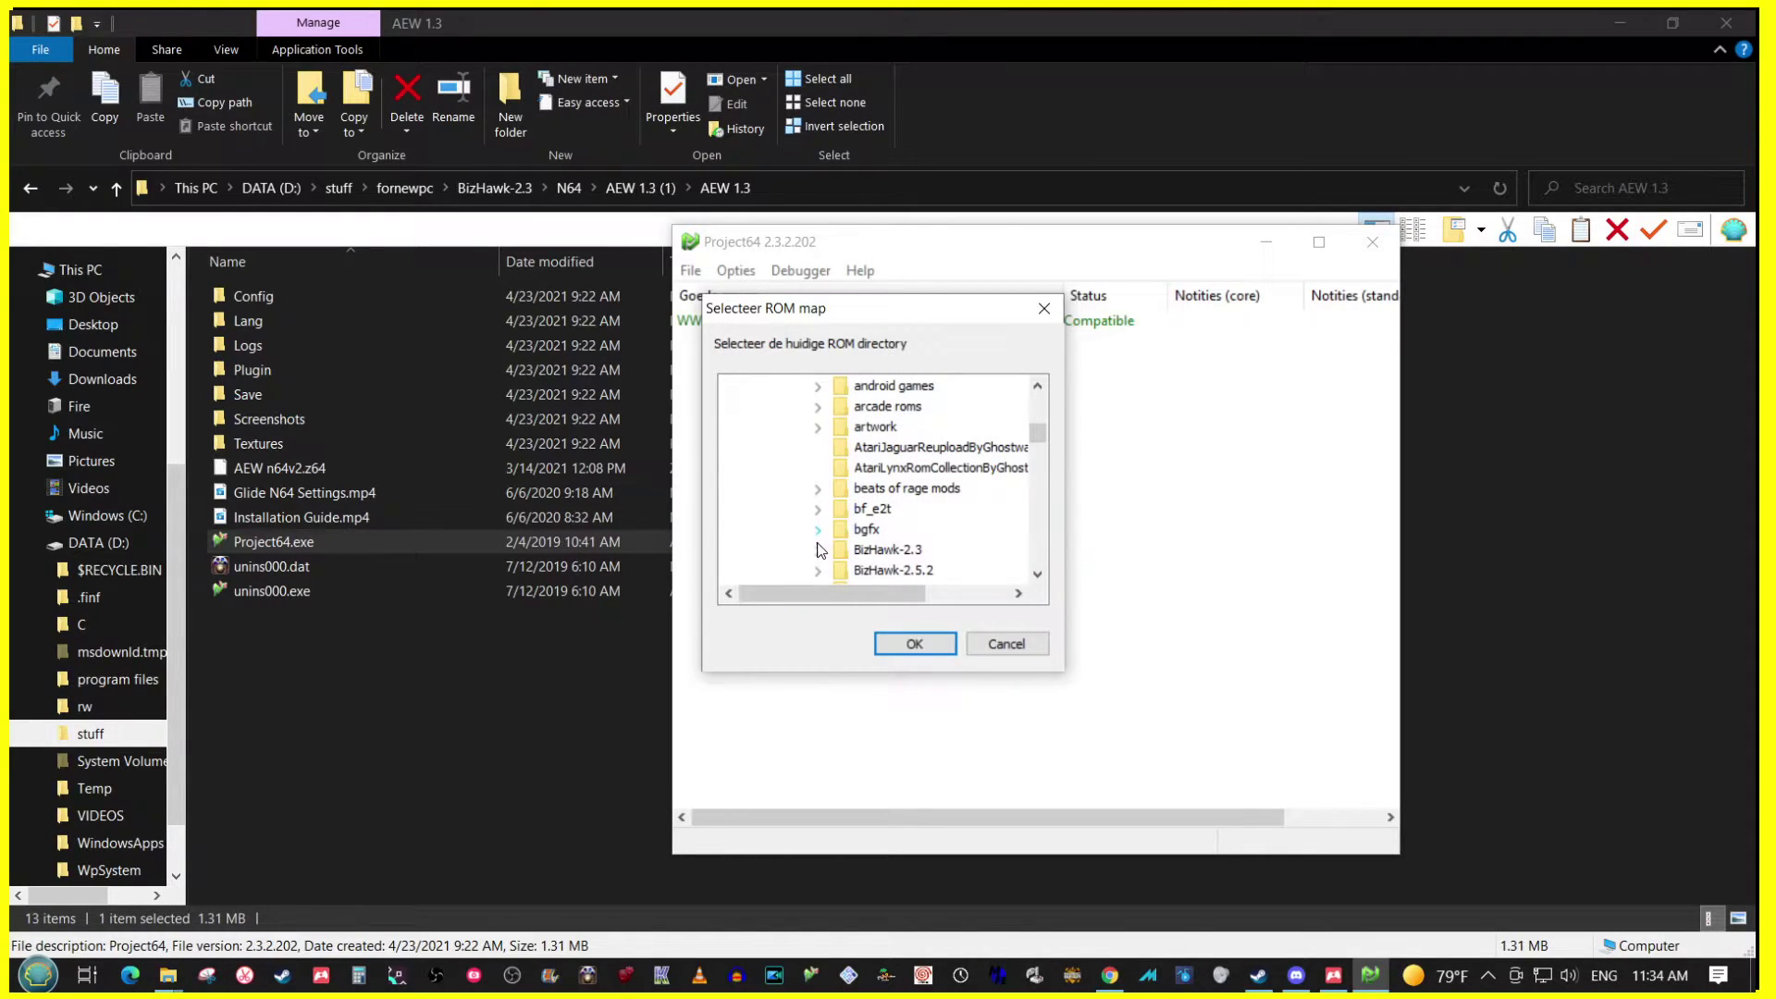
click(818, 549)
scroll(931, 533, down, 2)
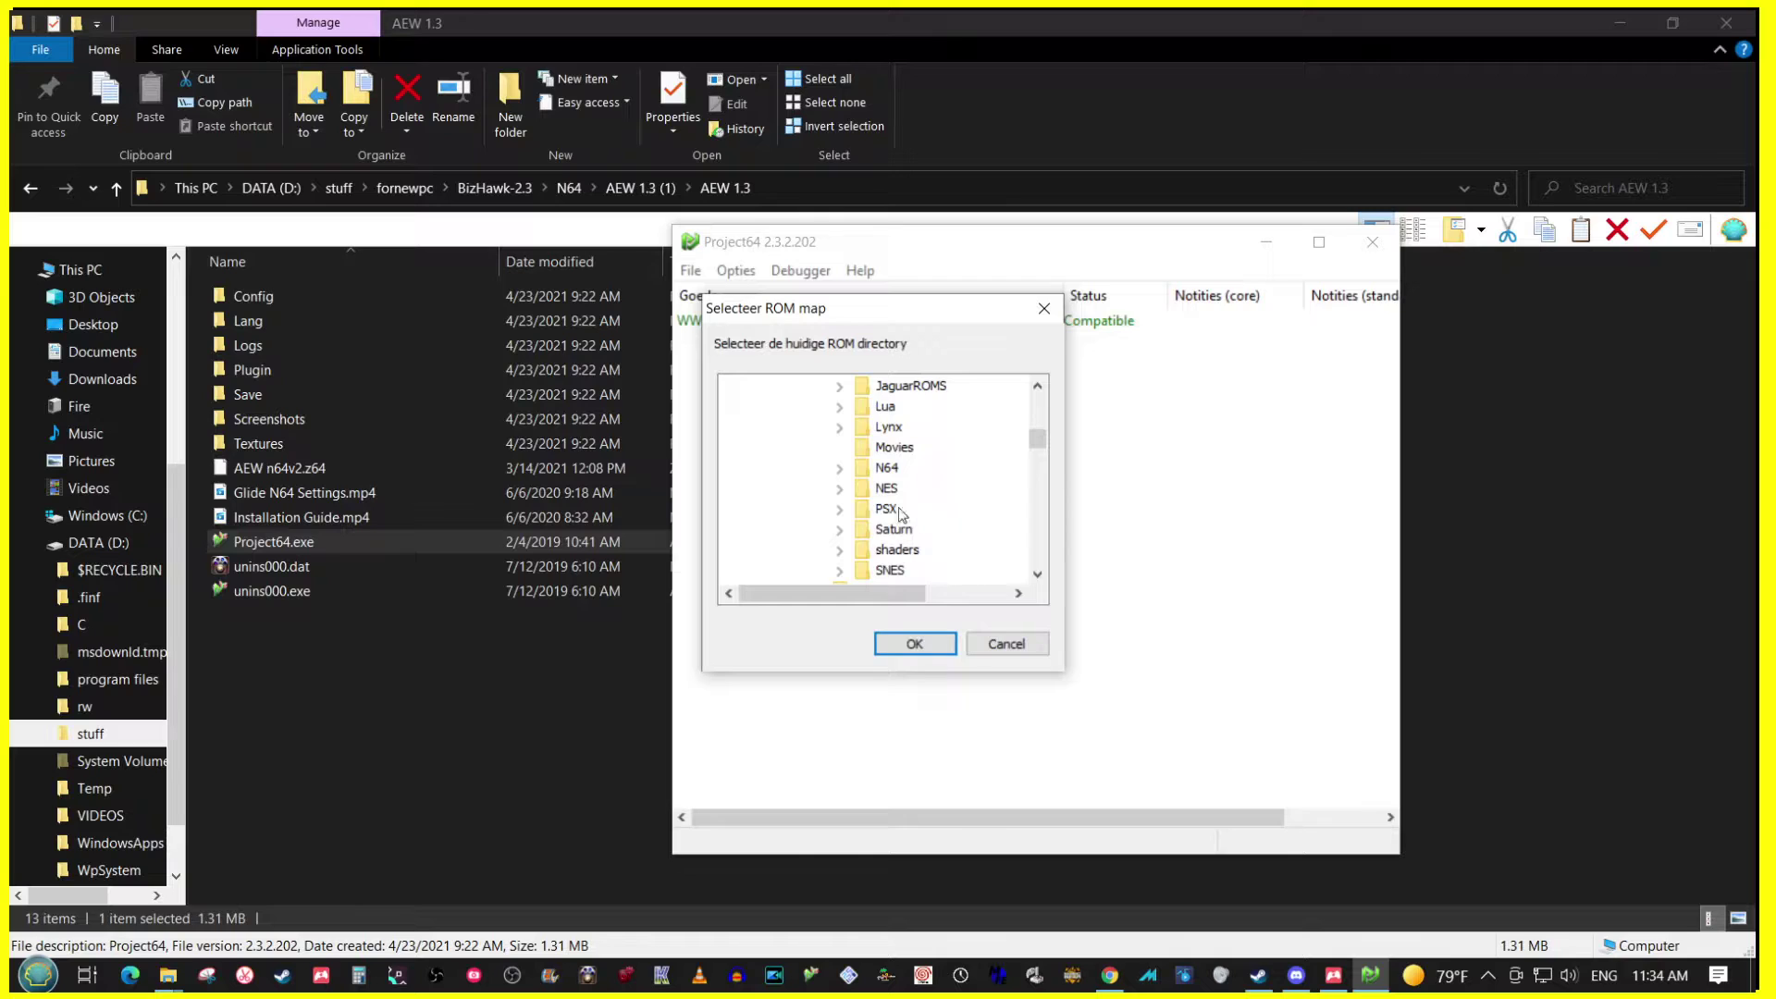
click(838, 469)
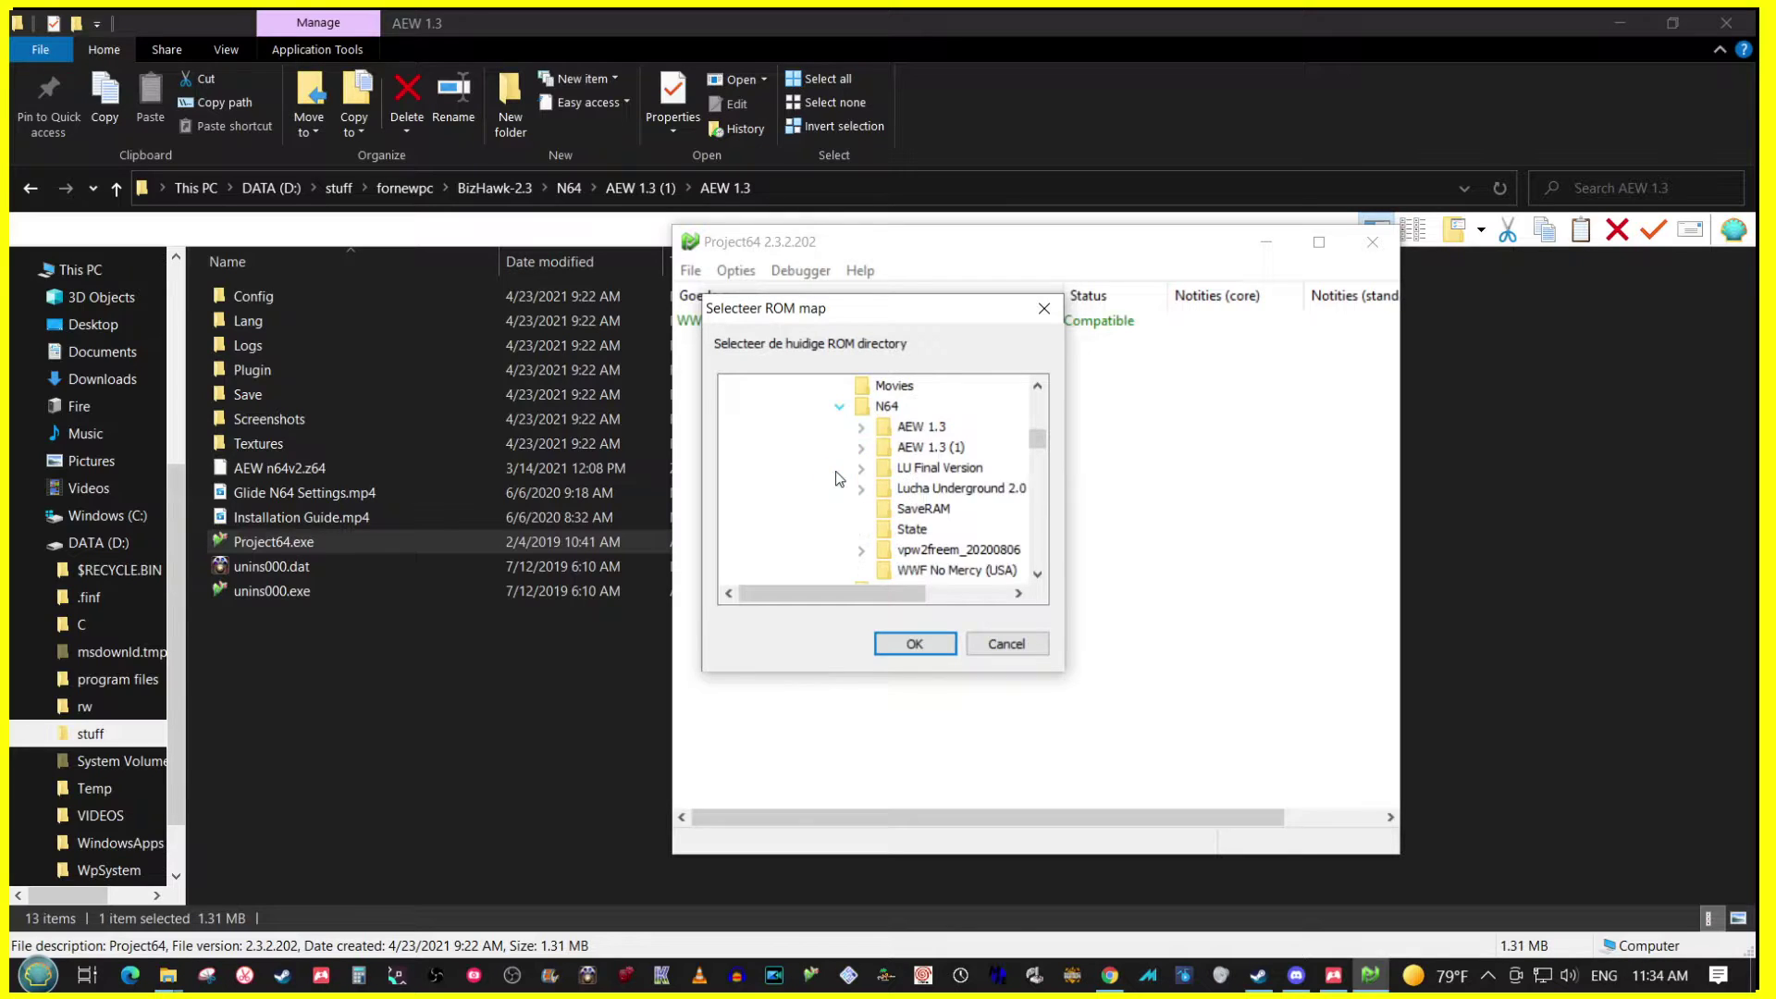
click(933, 571)
click(911, 643)
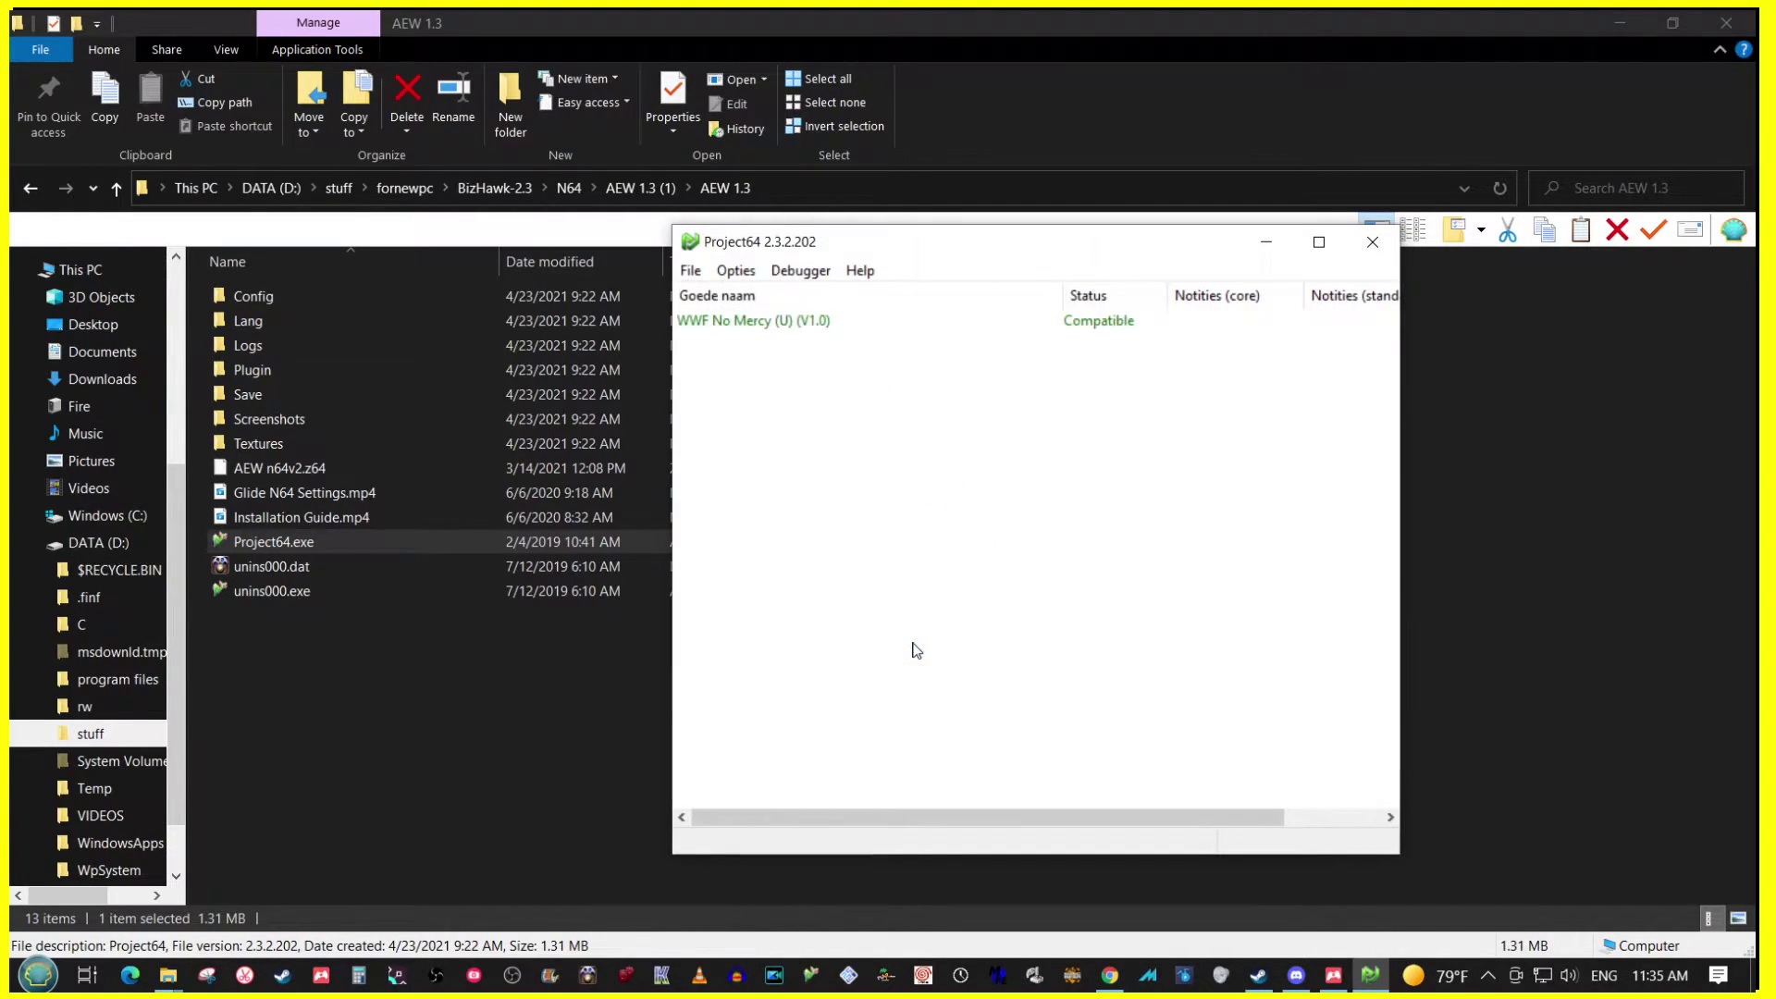
double_click(756, 322)
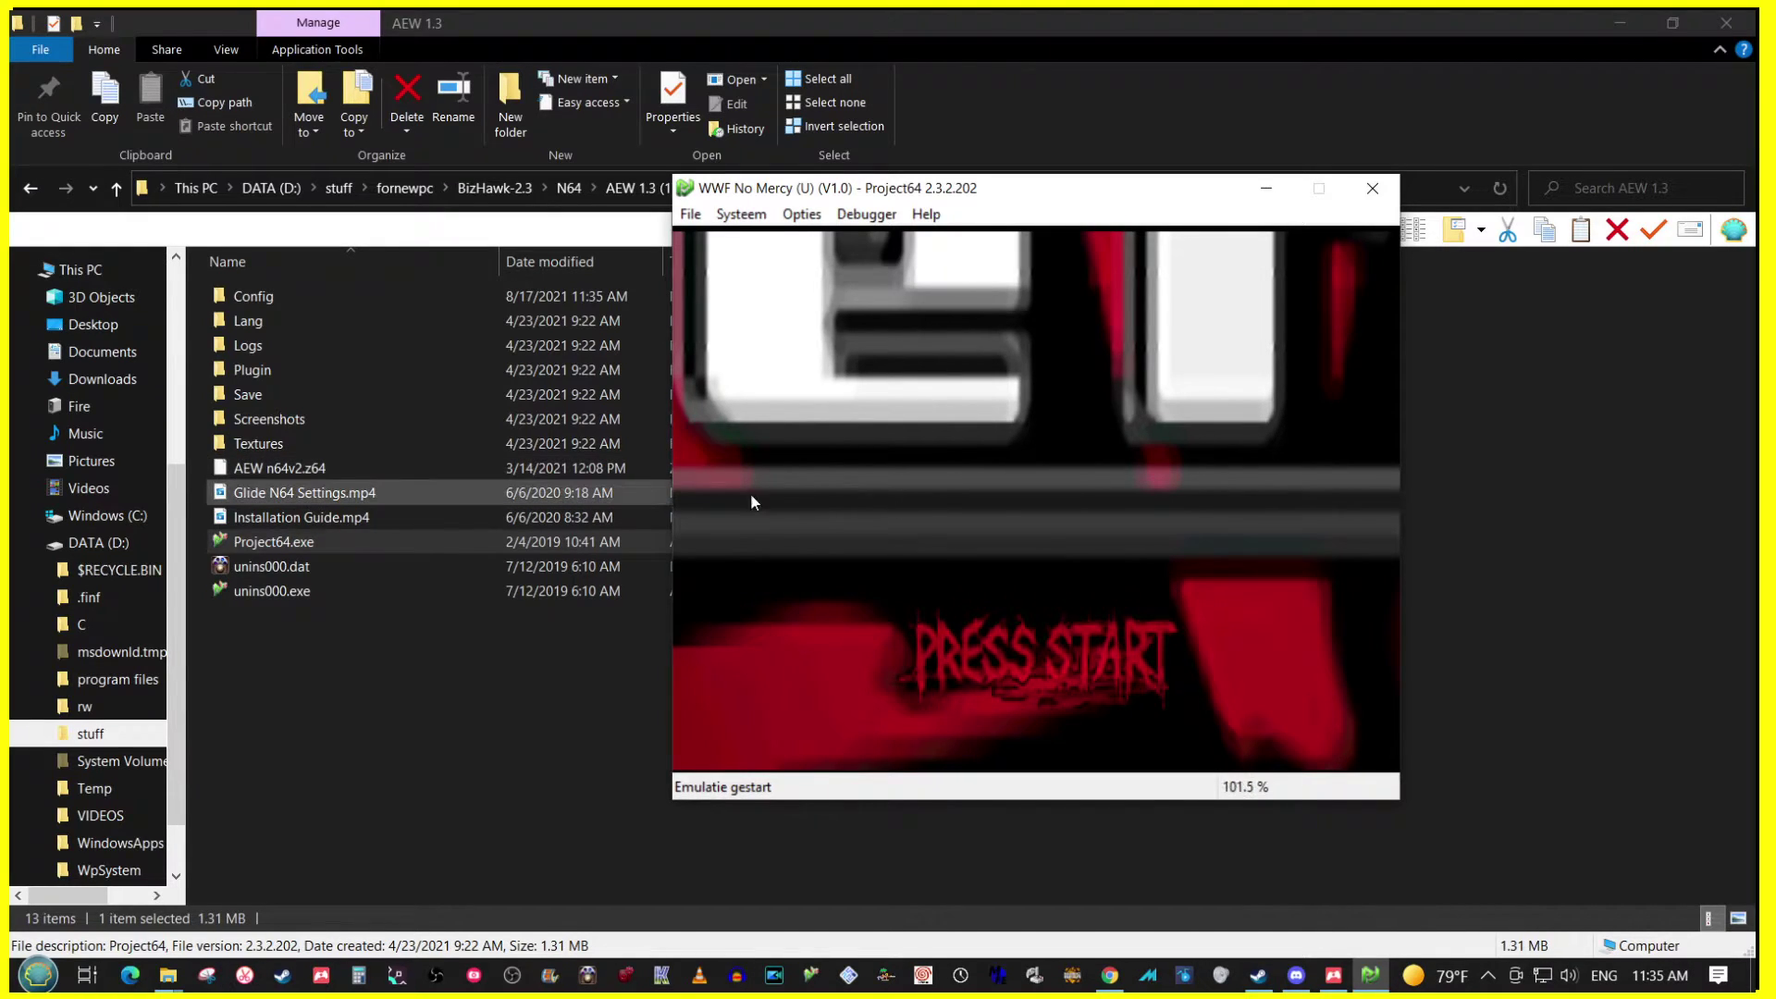
click(1378, 188)
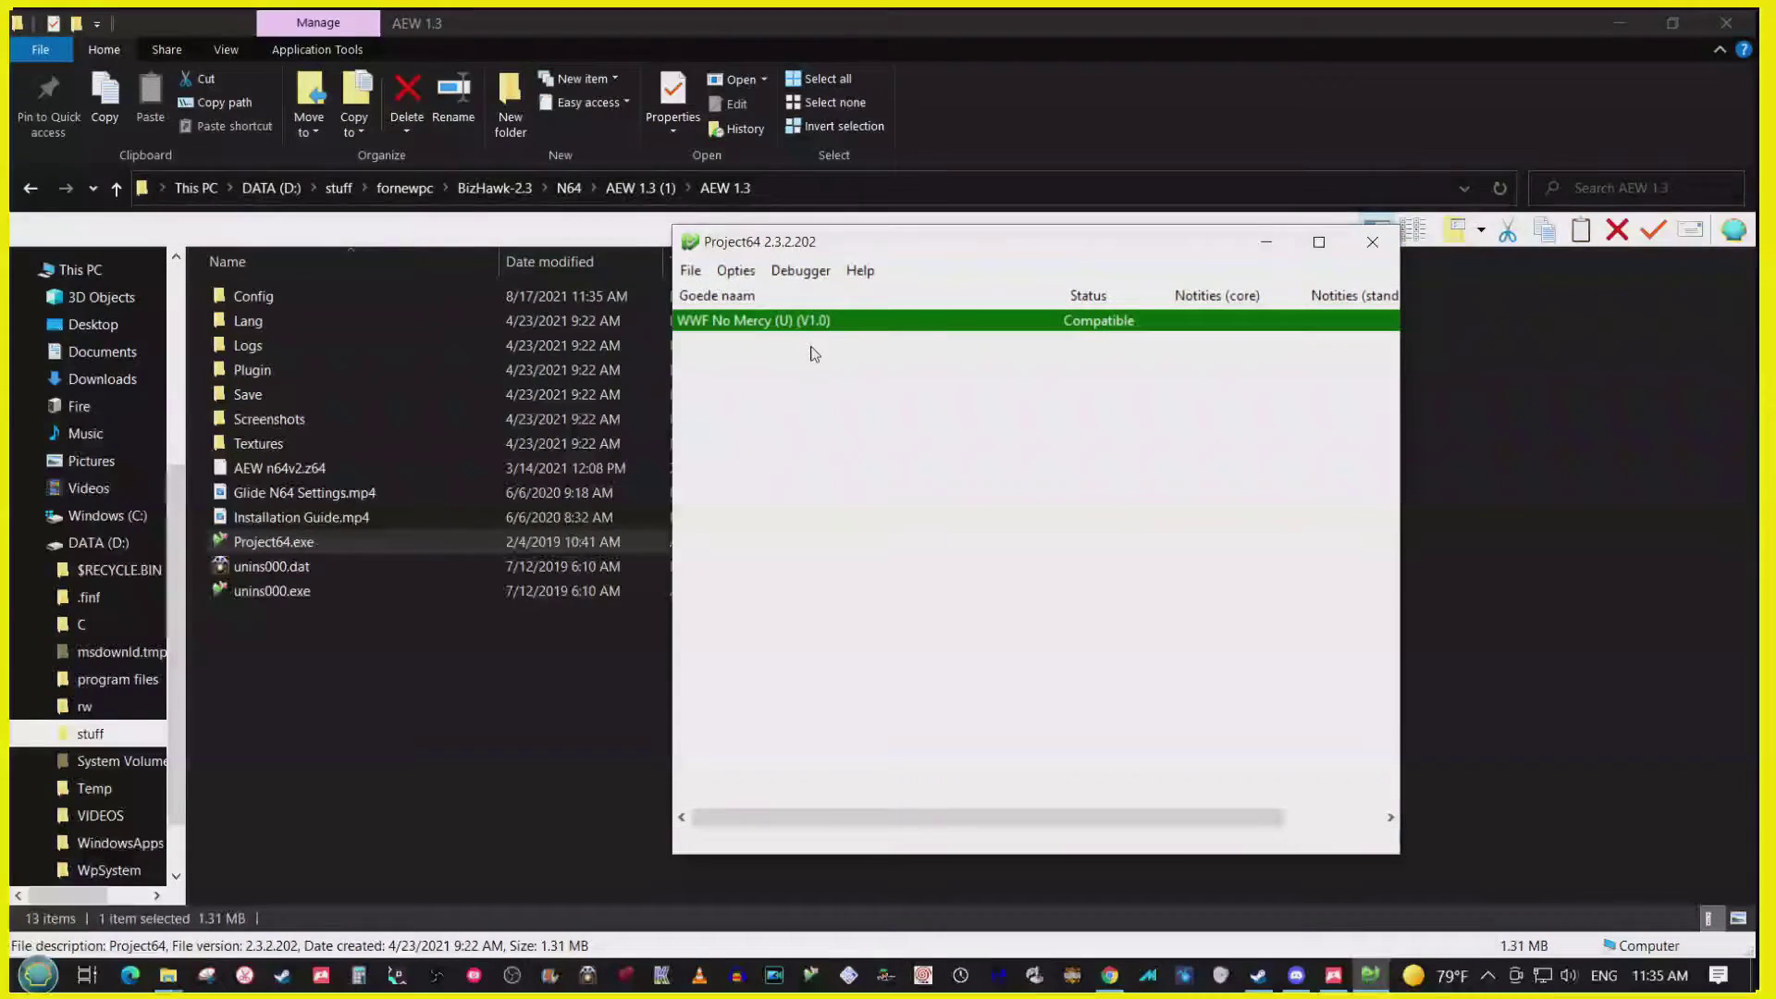
click(736, 270)
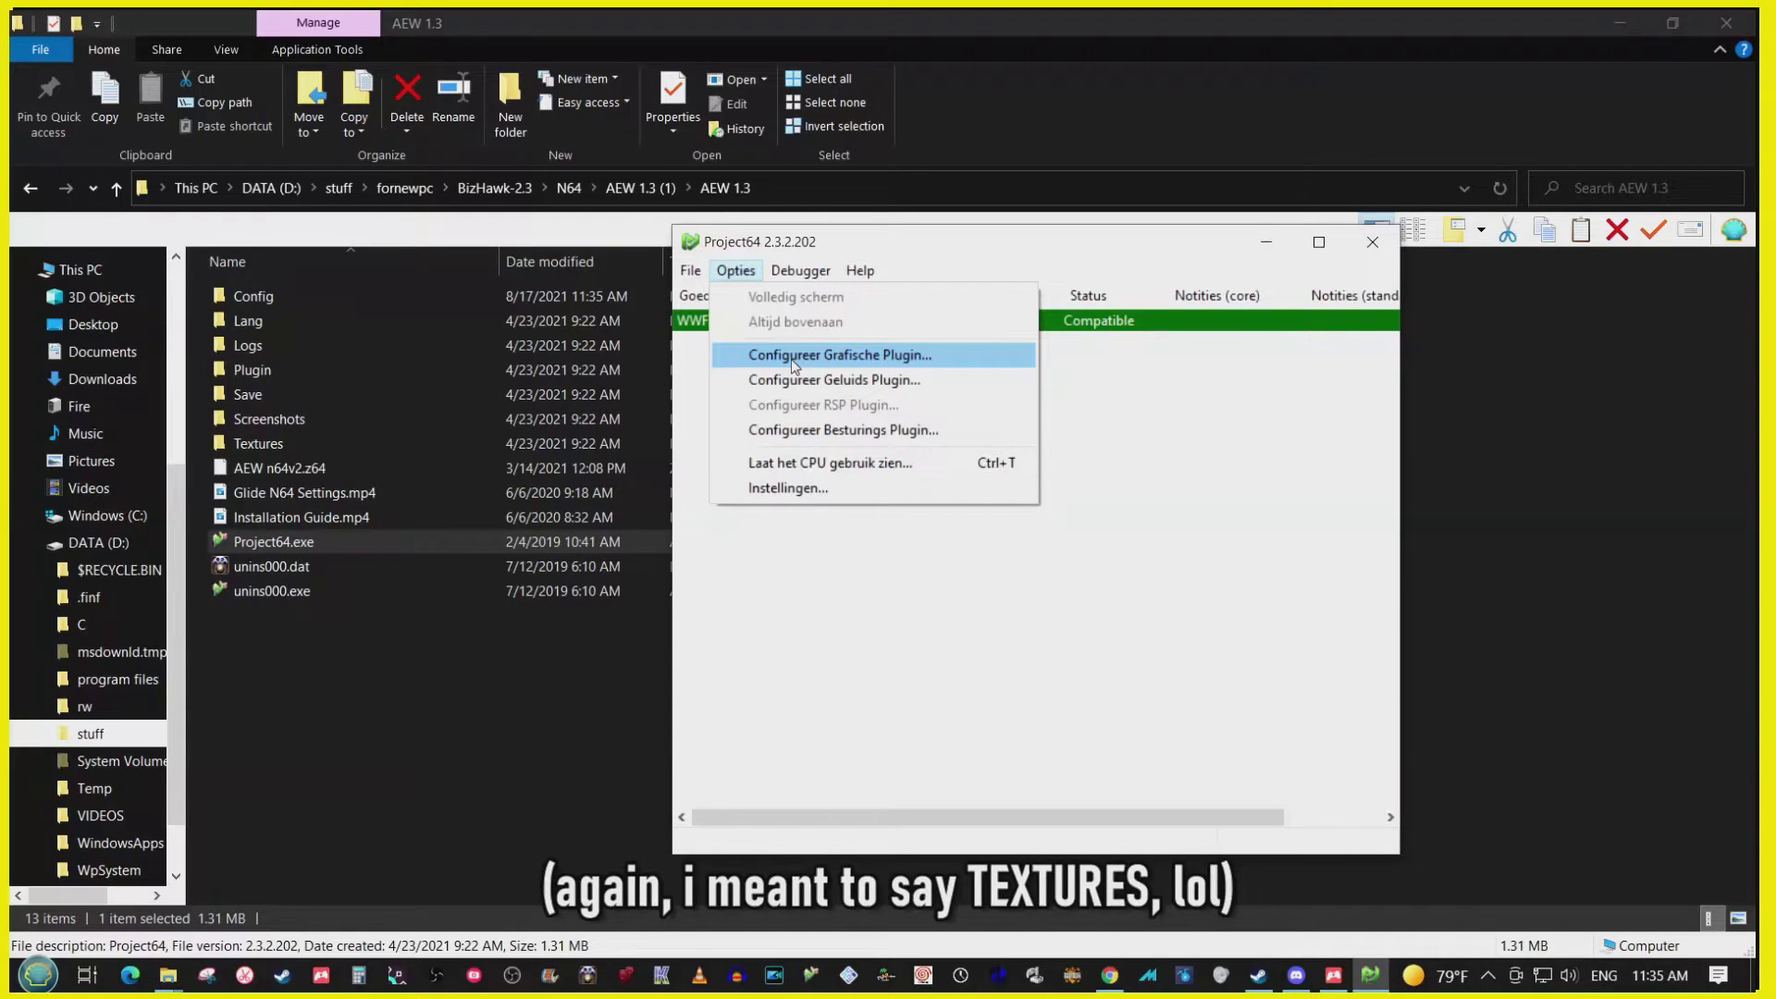
click(782, 490)
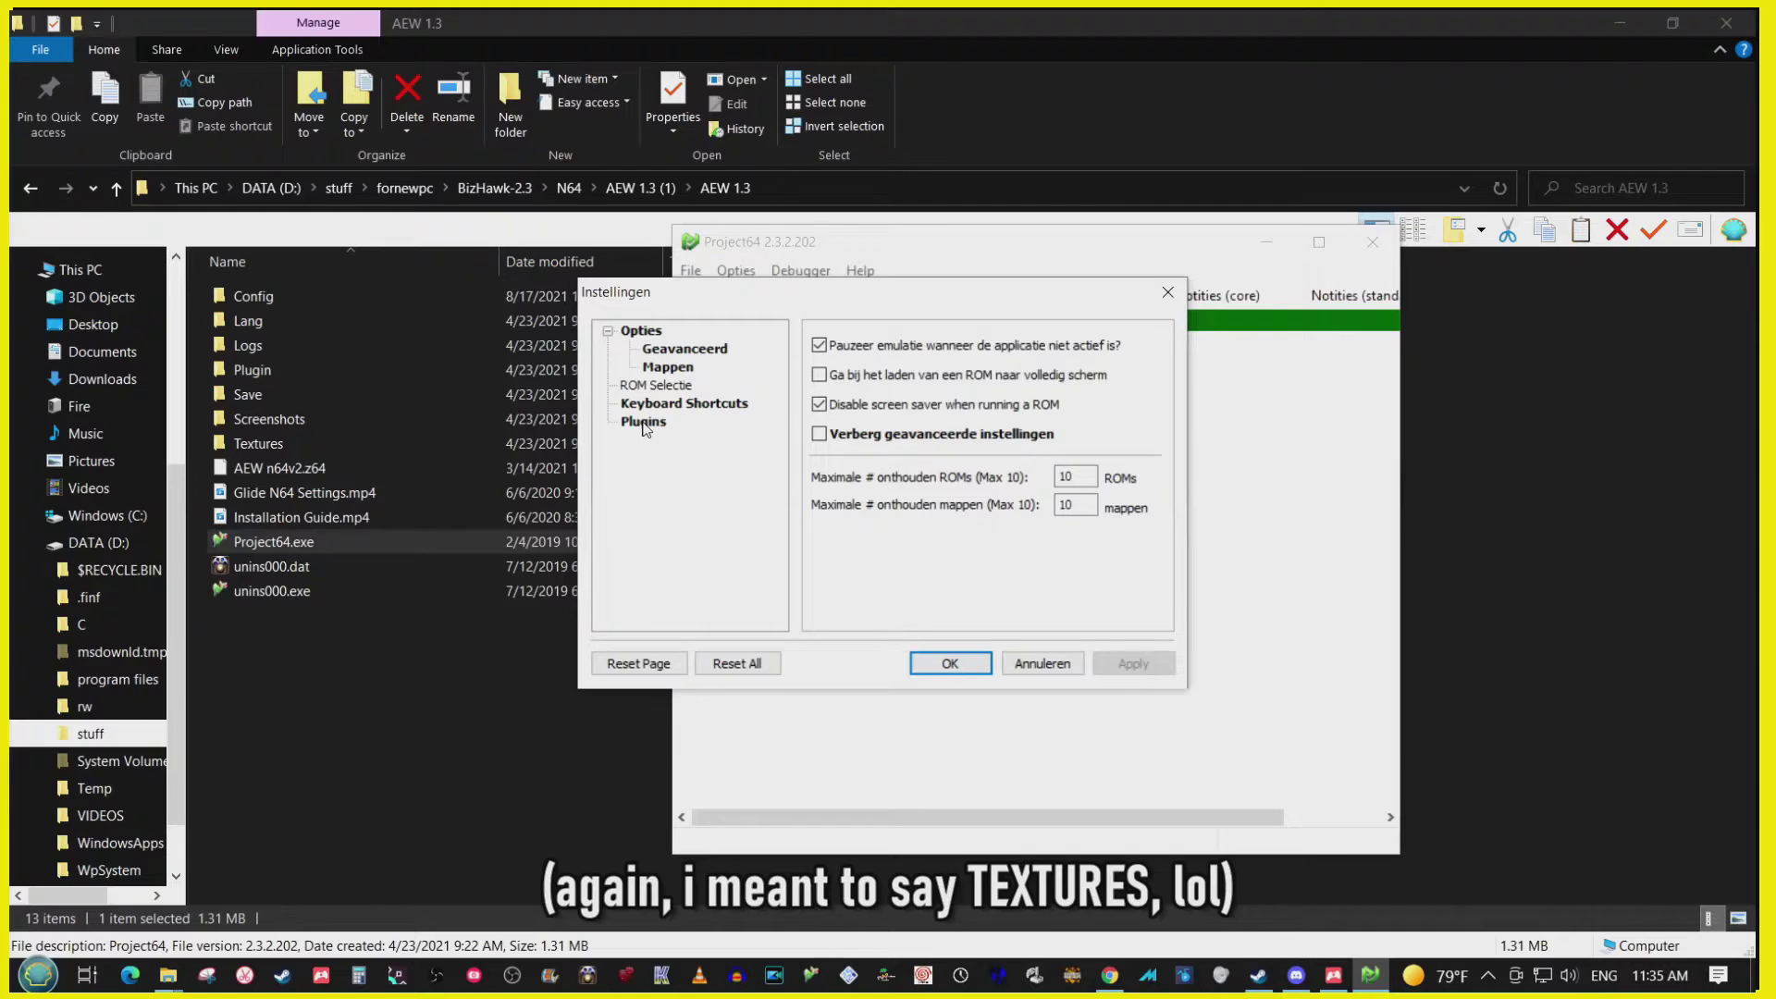
click(645, 423)
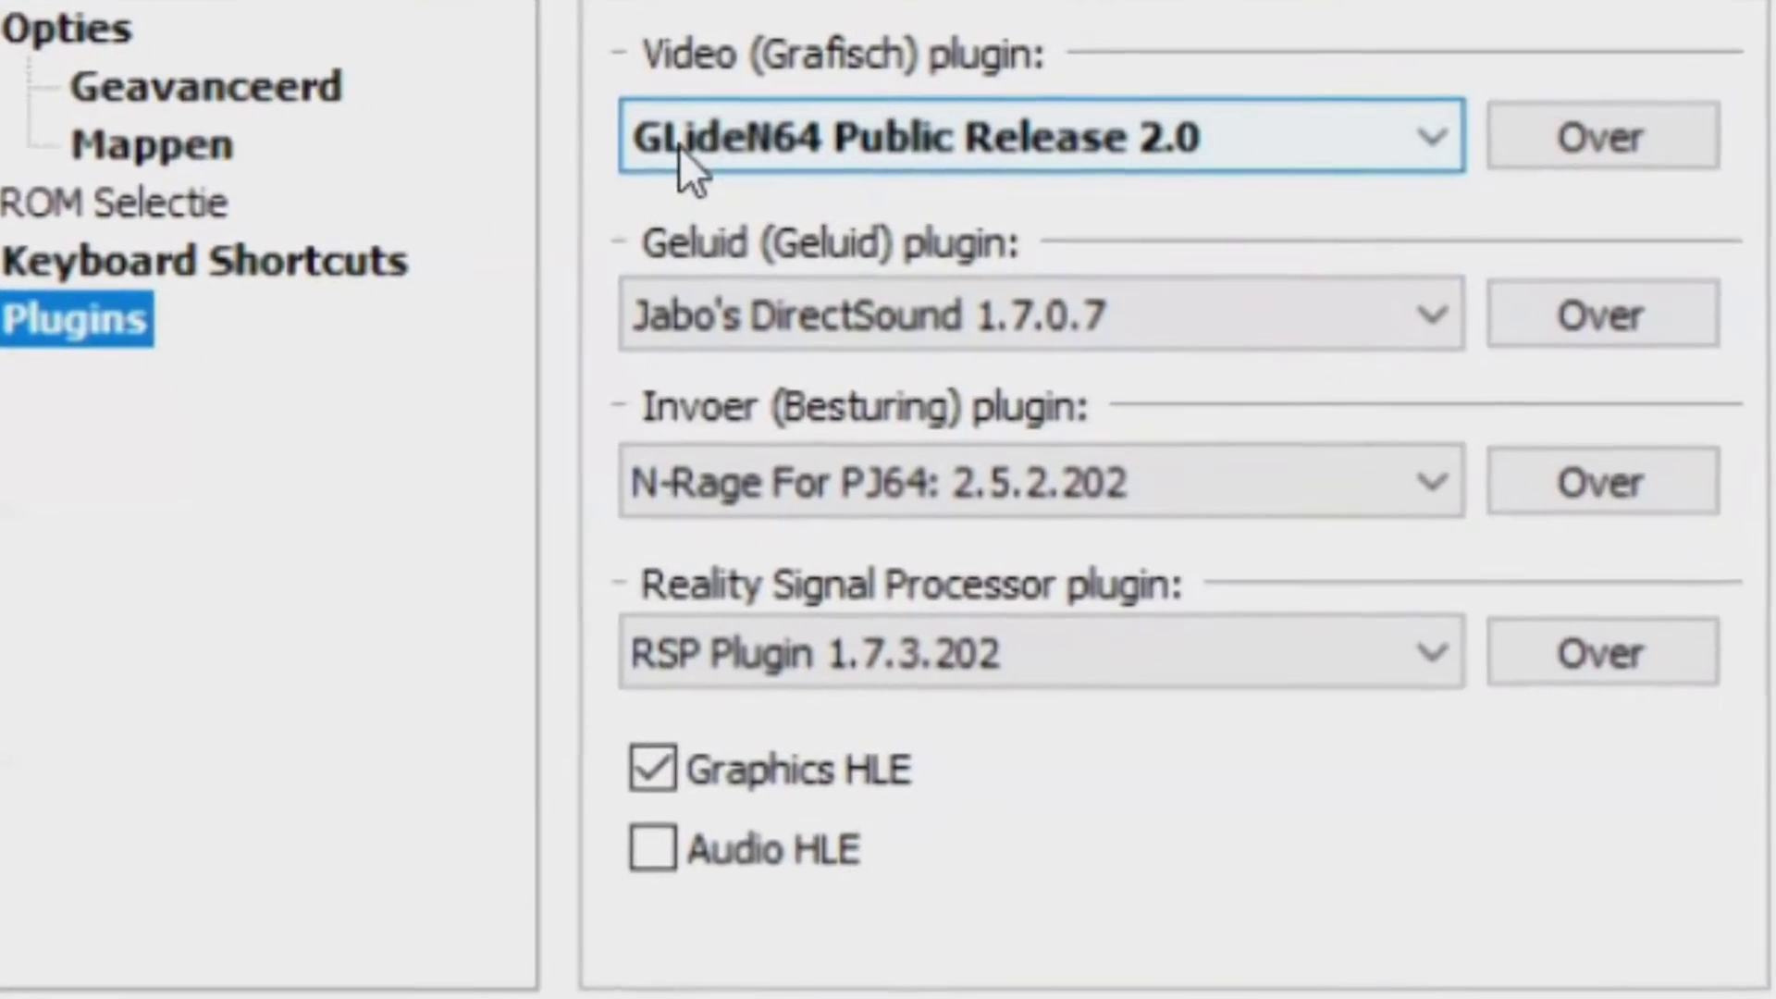
click(835, 369)
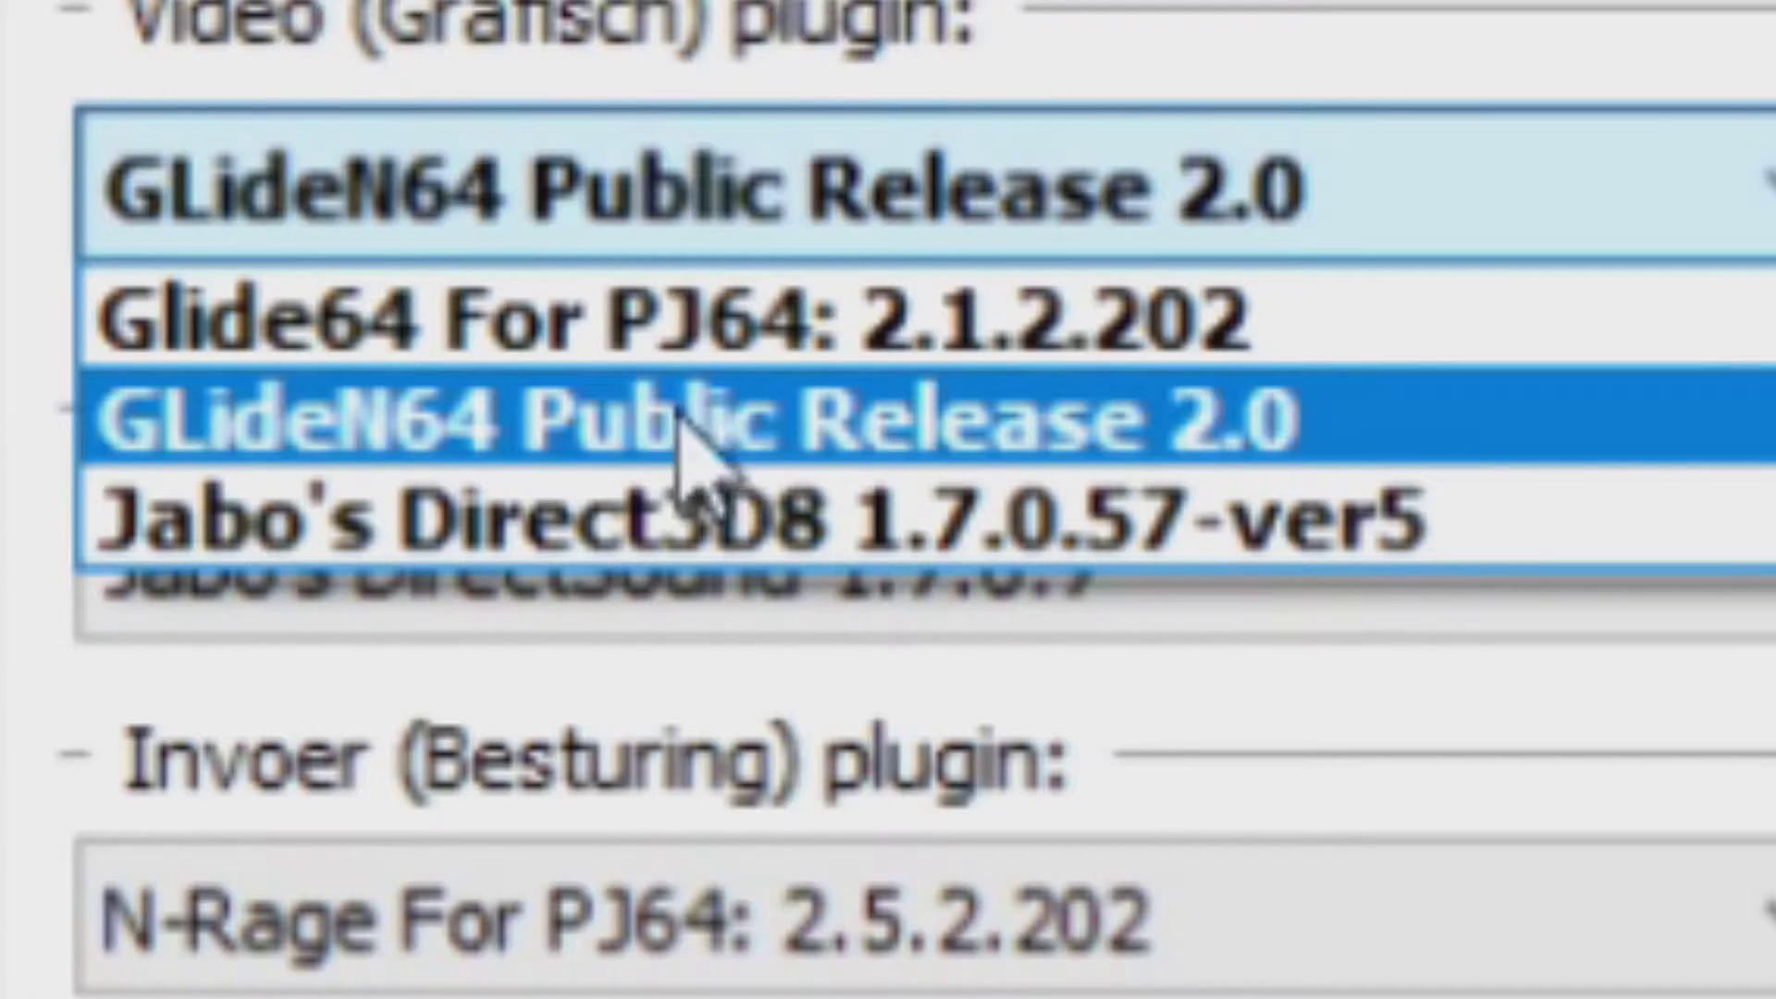
click(1022, 411)
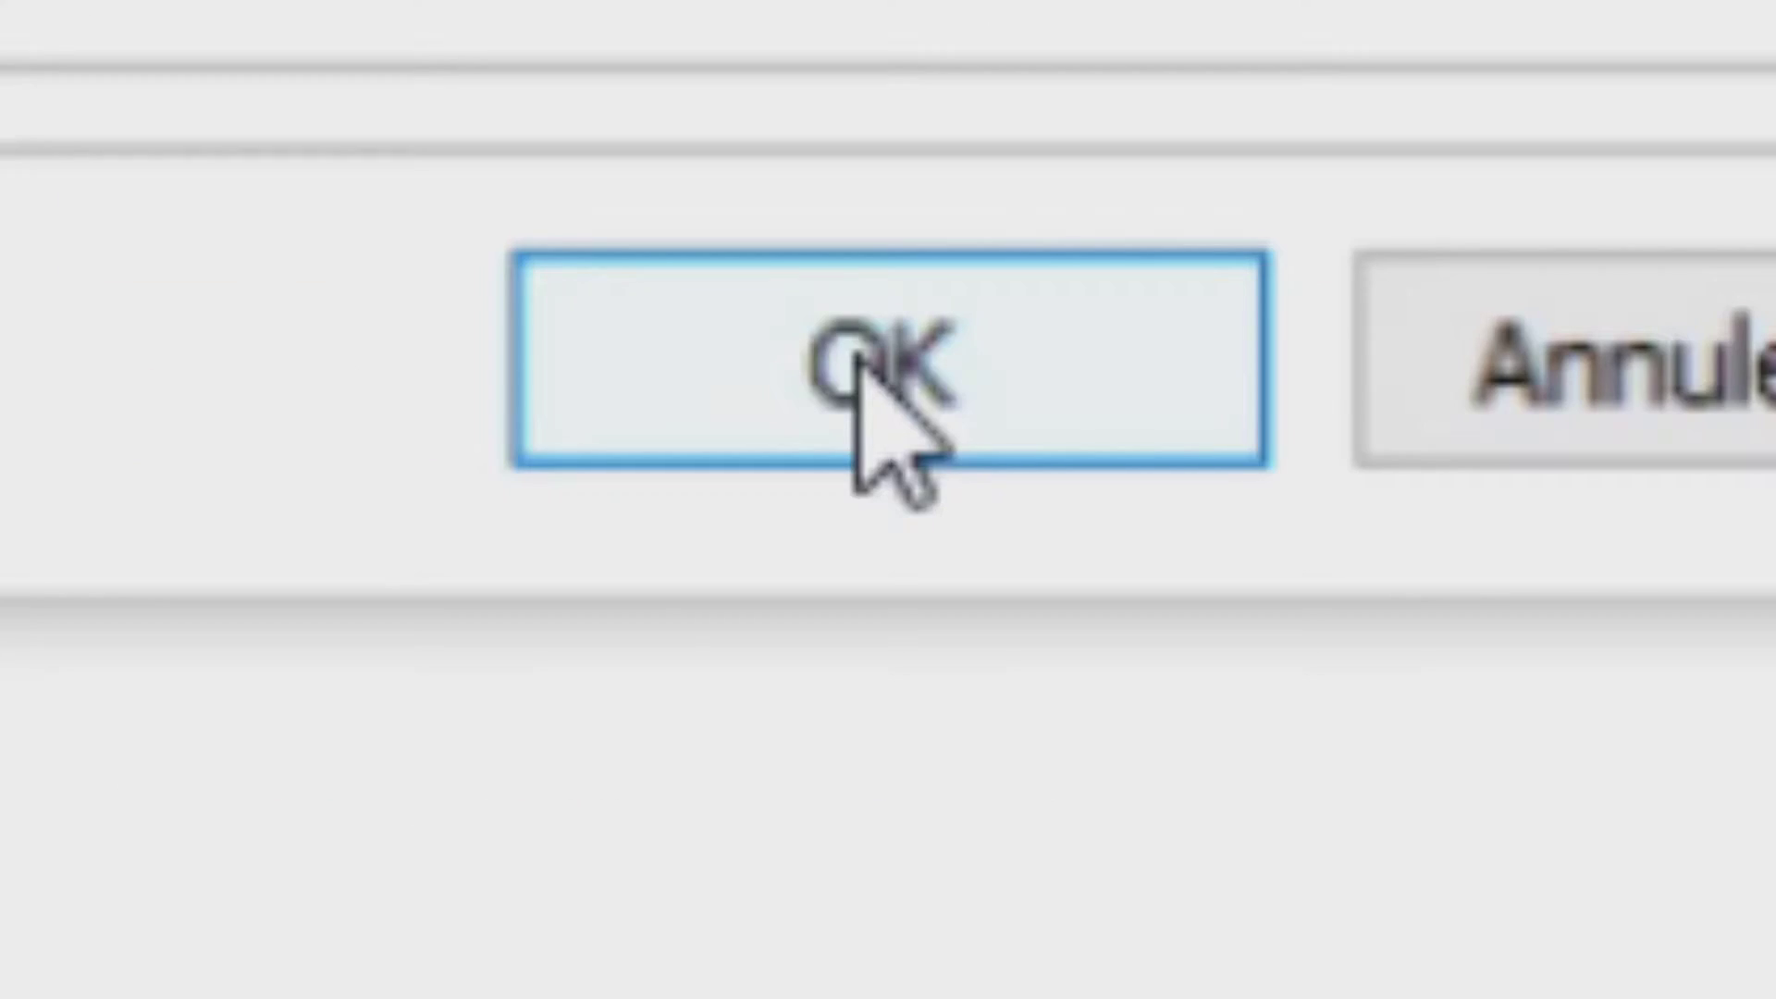
click(860, 365)
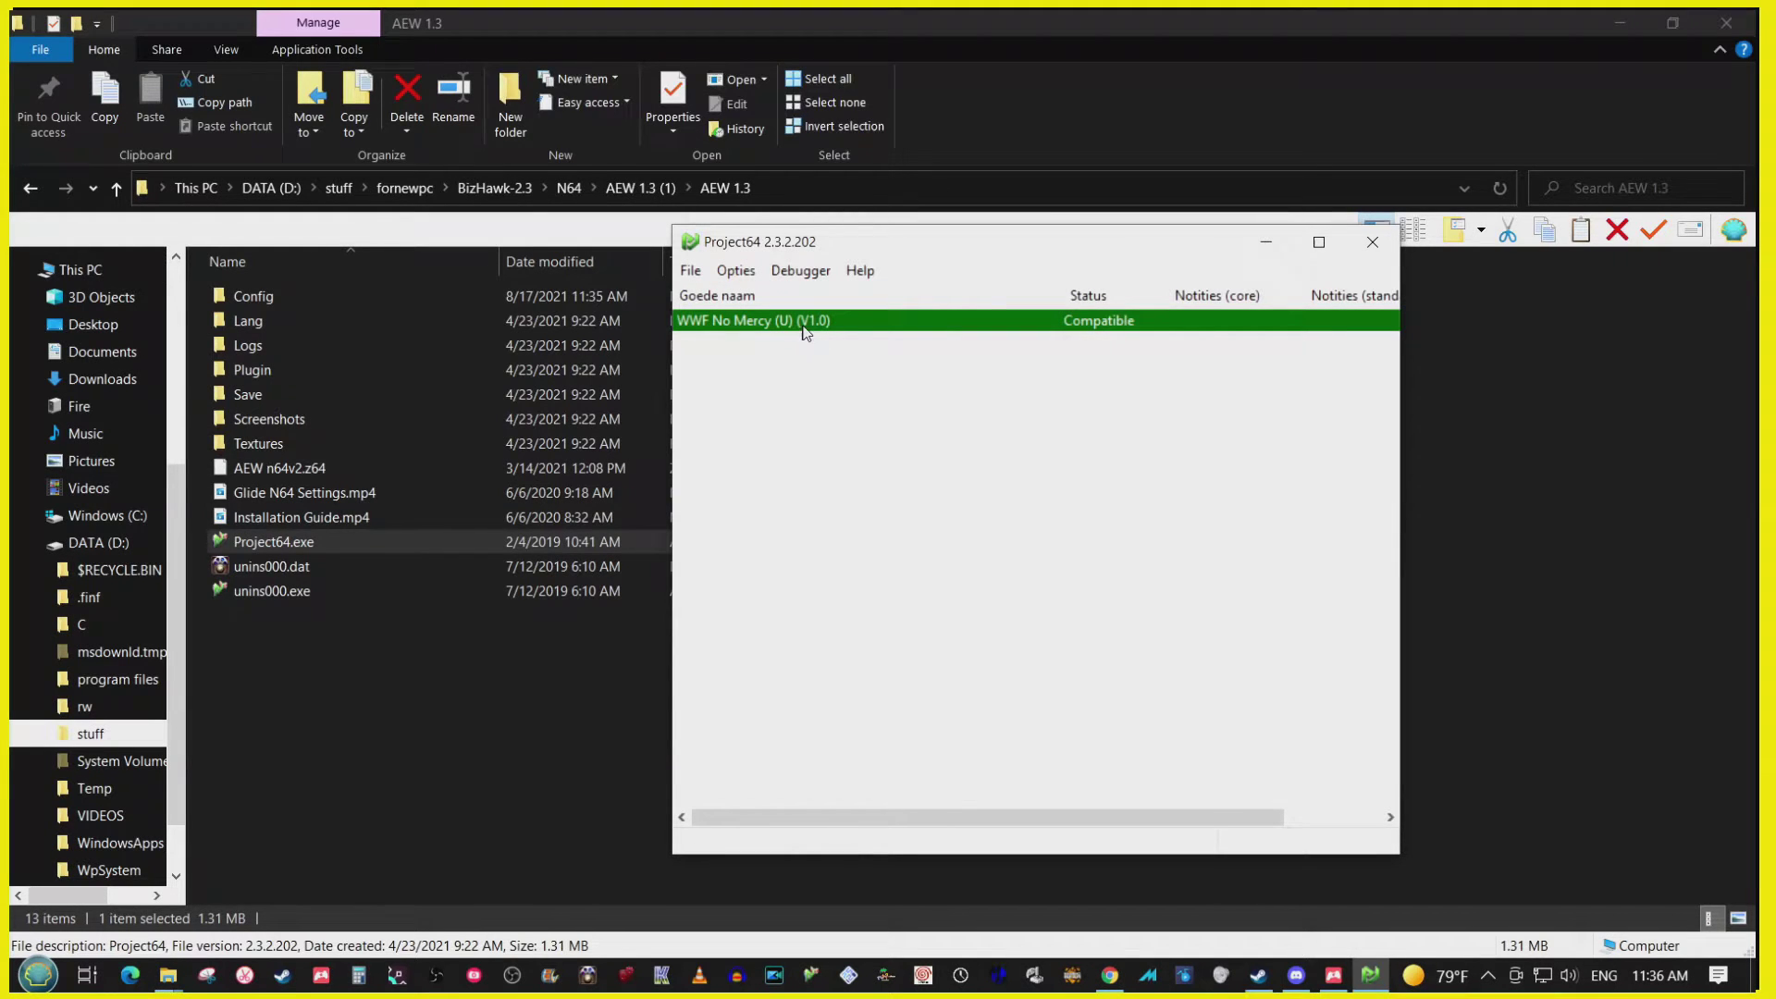
double_click(805, 321)
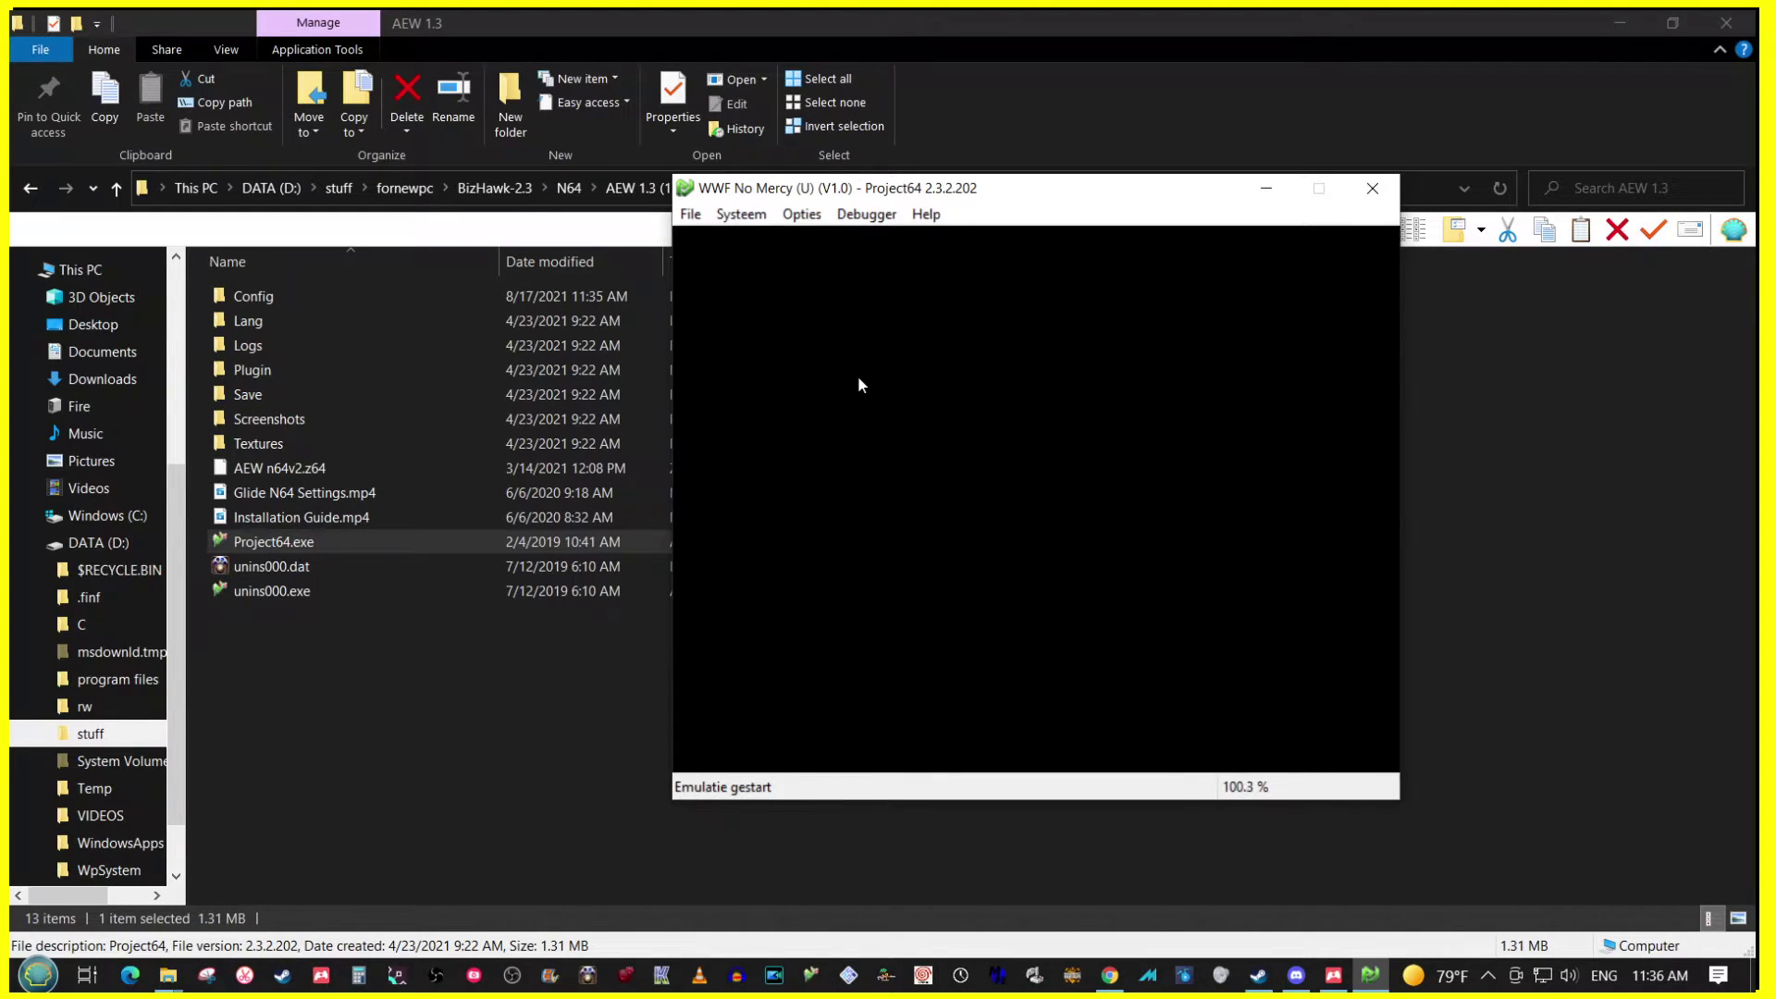
Step: In GLideN64 texture enhancement, point the texture pack folder to Plugin\GFX\hires_texture and save
click(795, 216)
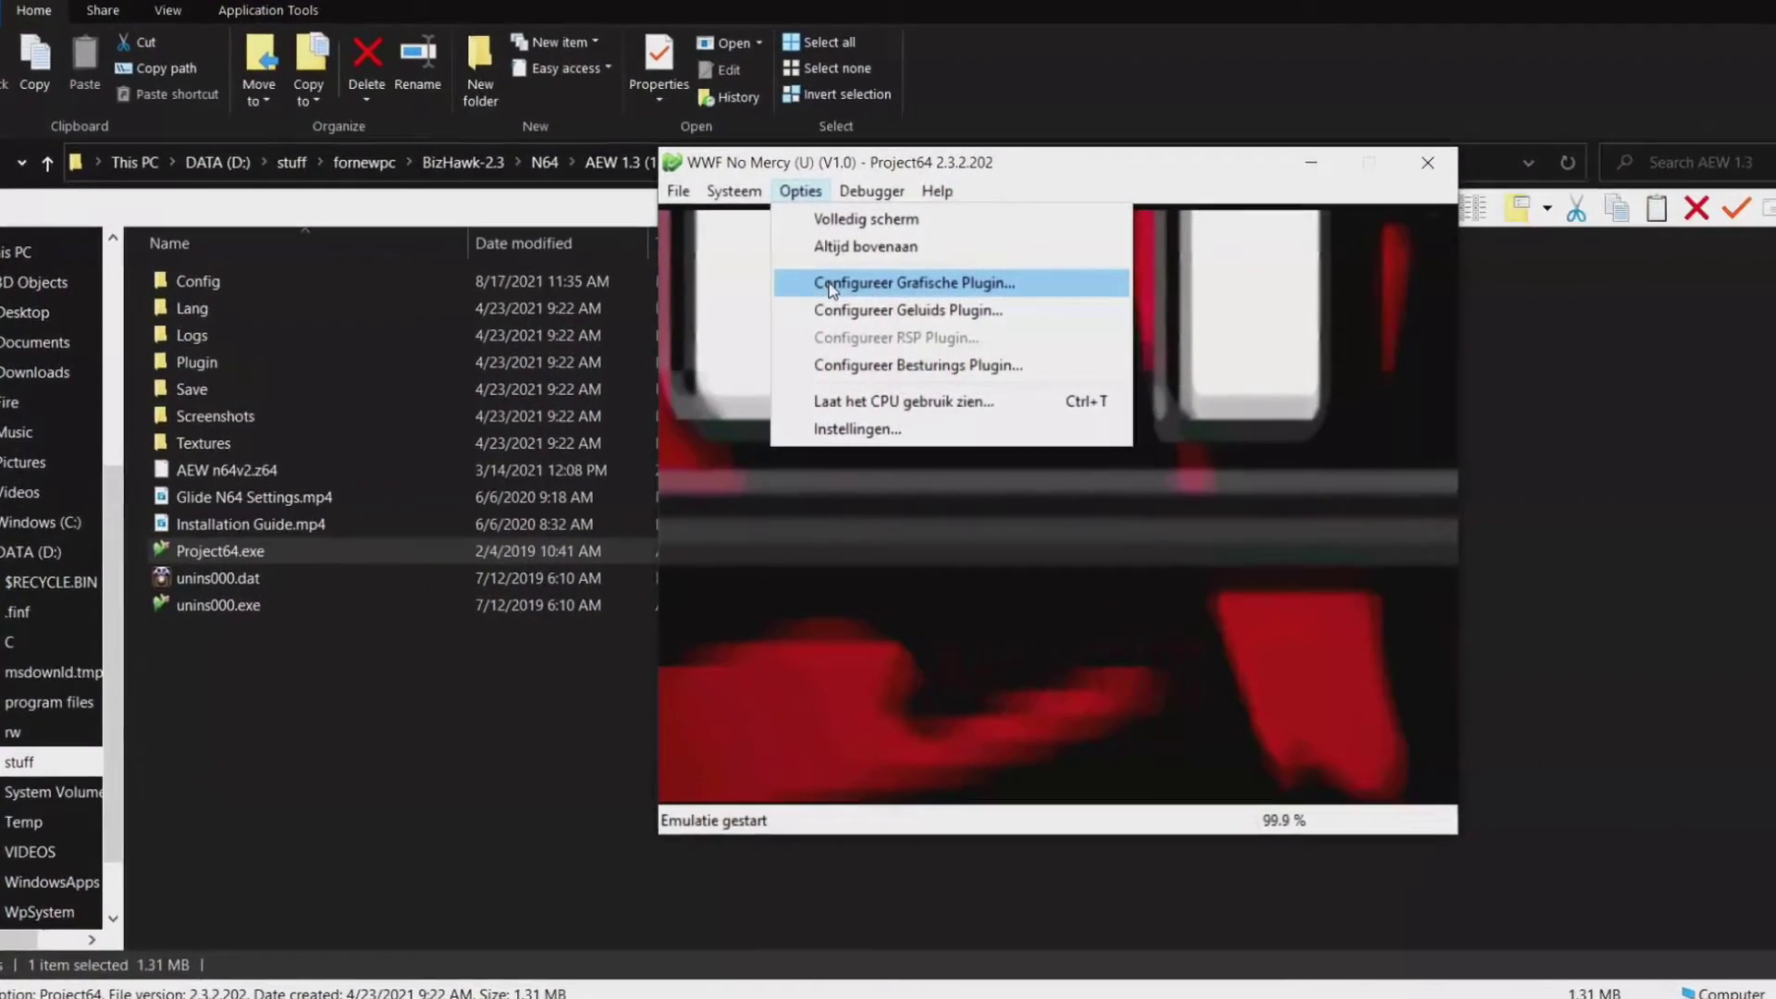
click(831, 283)
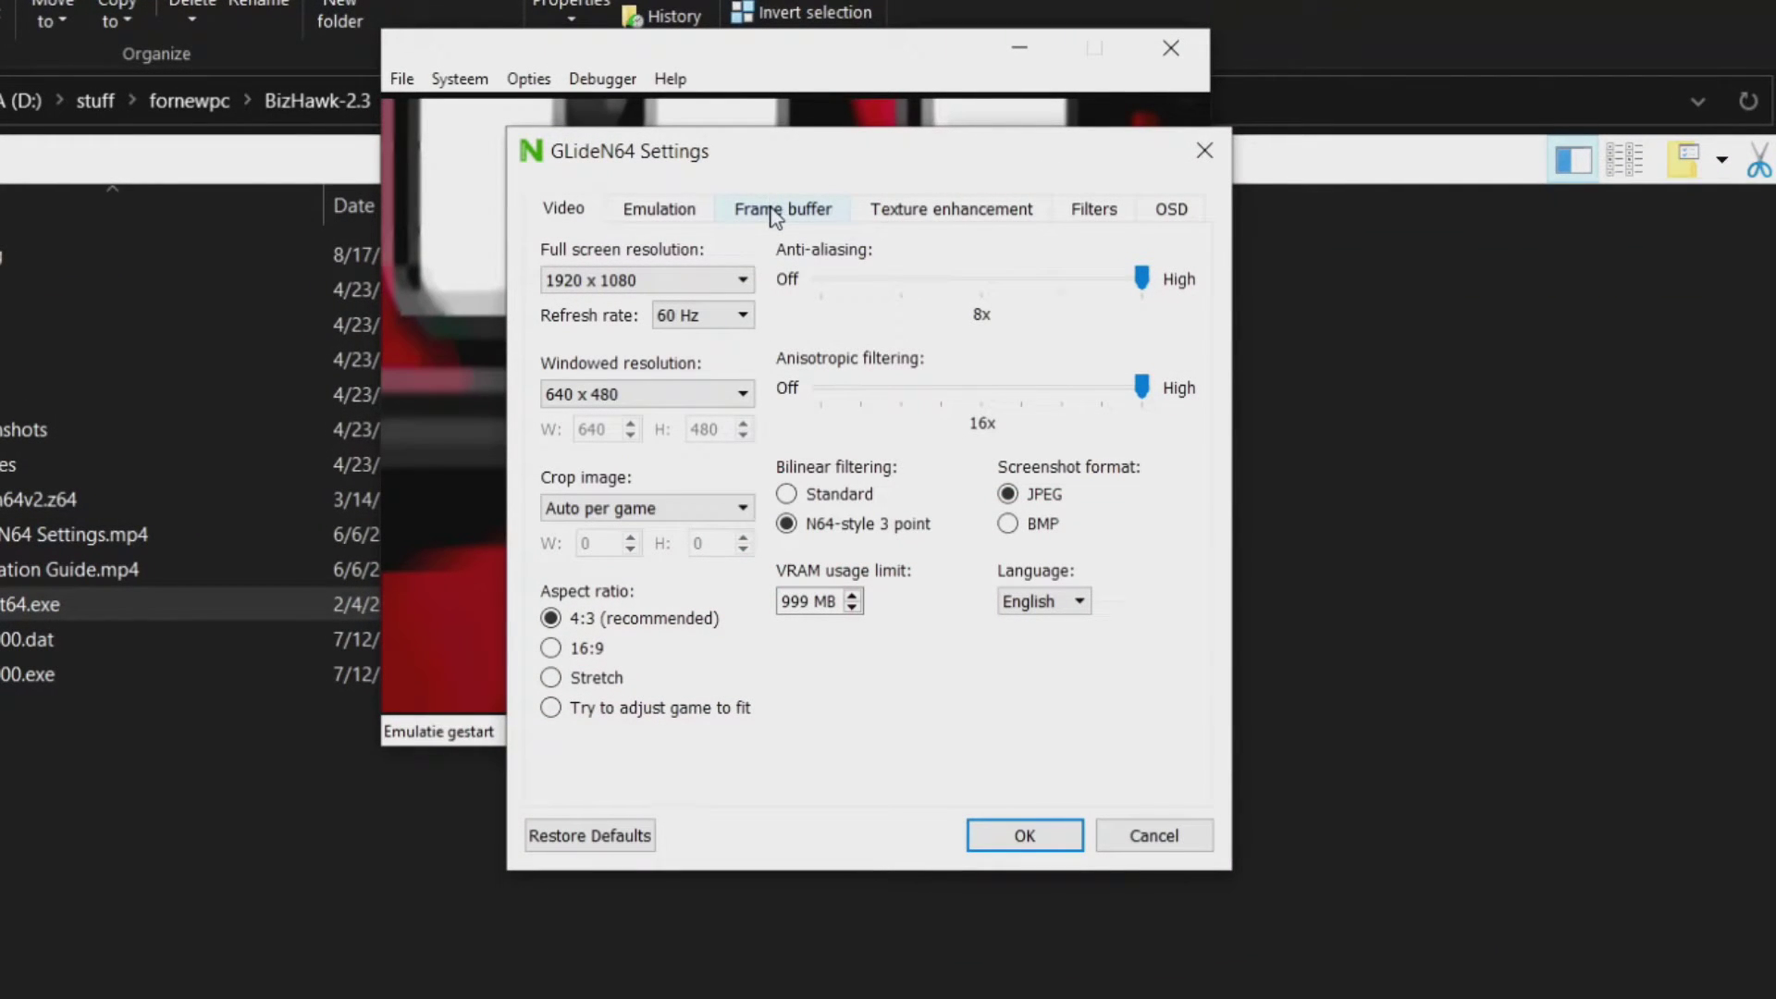
click(893, 211)
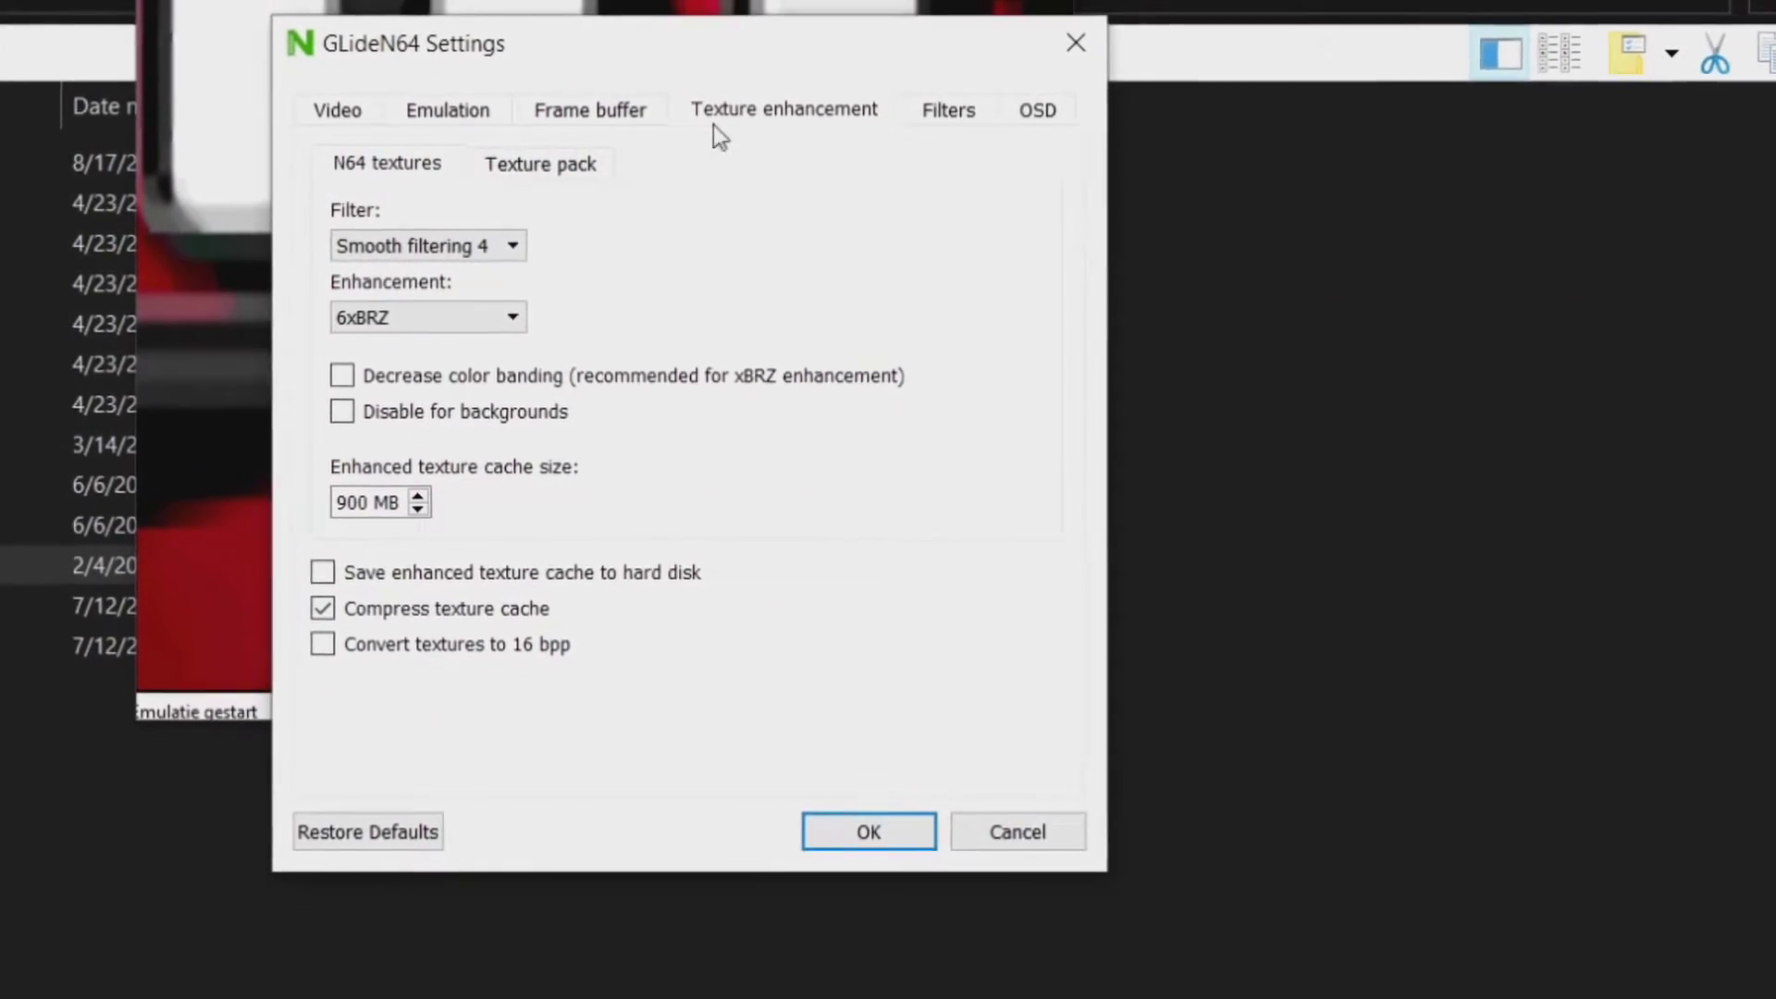
click(523, 172)
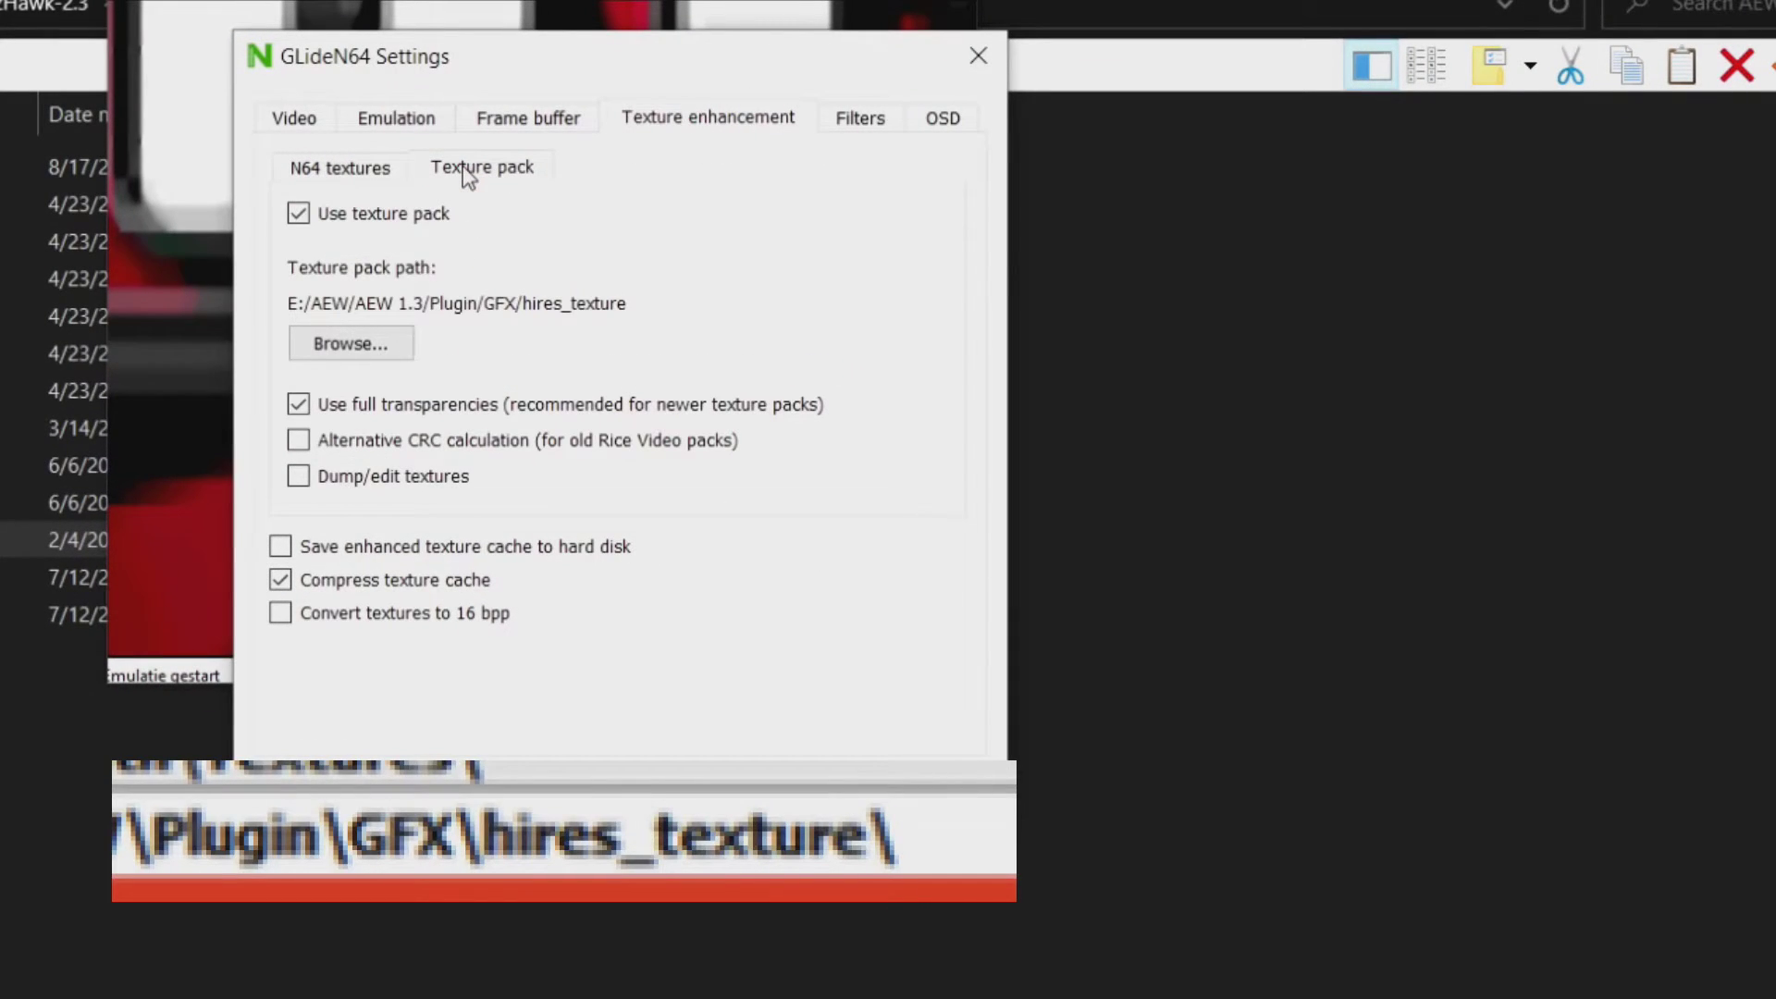
click(352, 343)
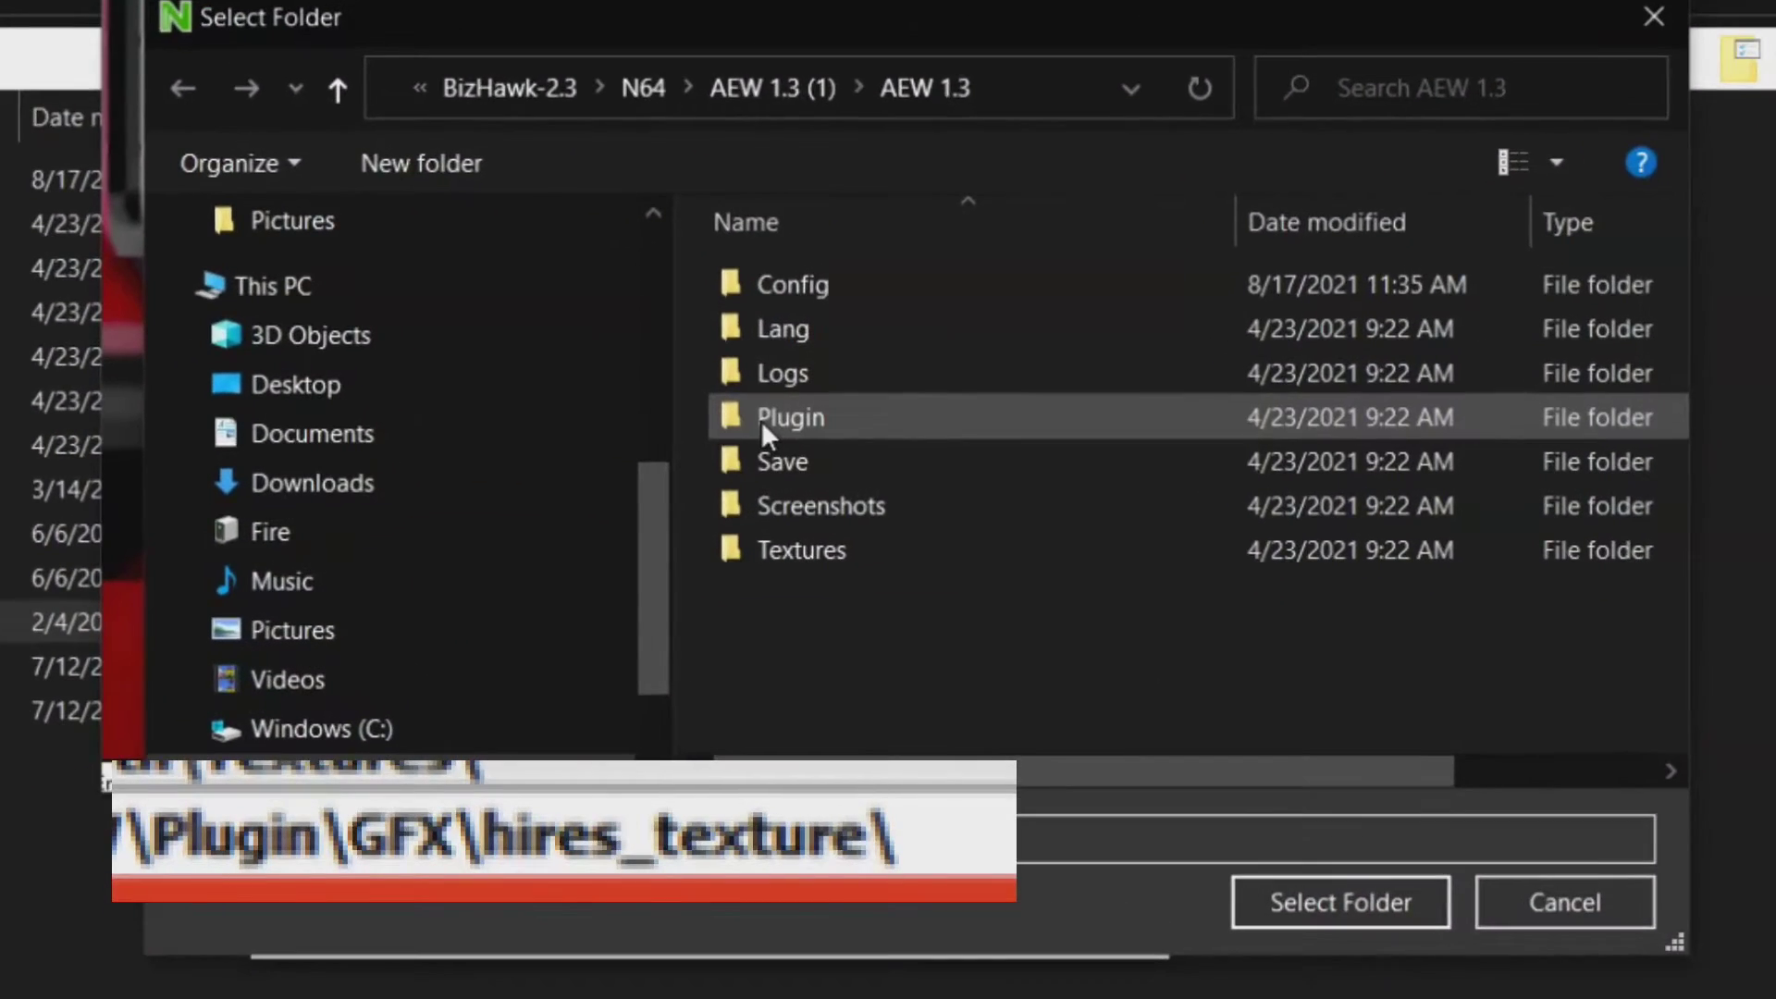
double_click(872, 424)
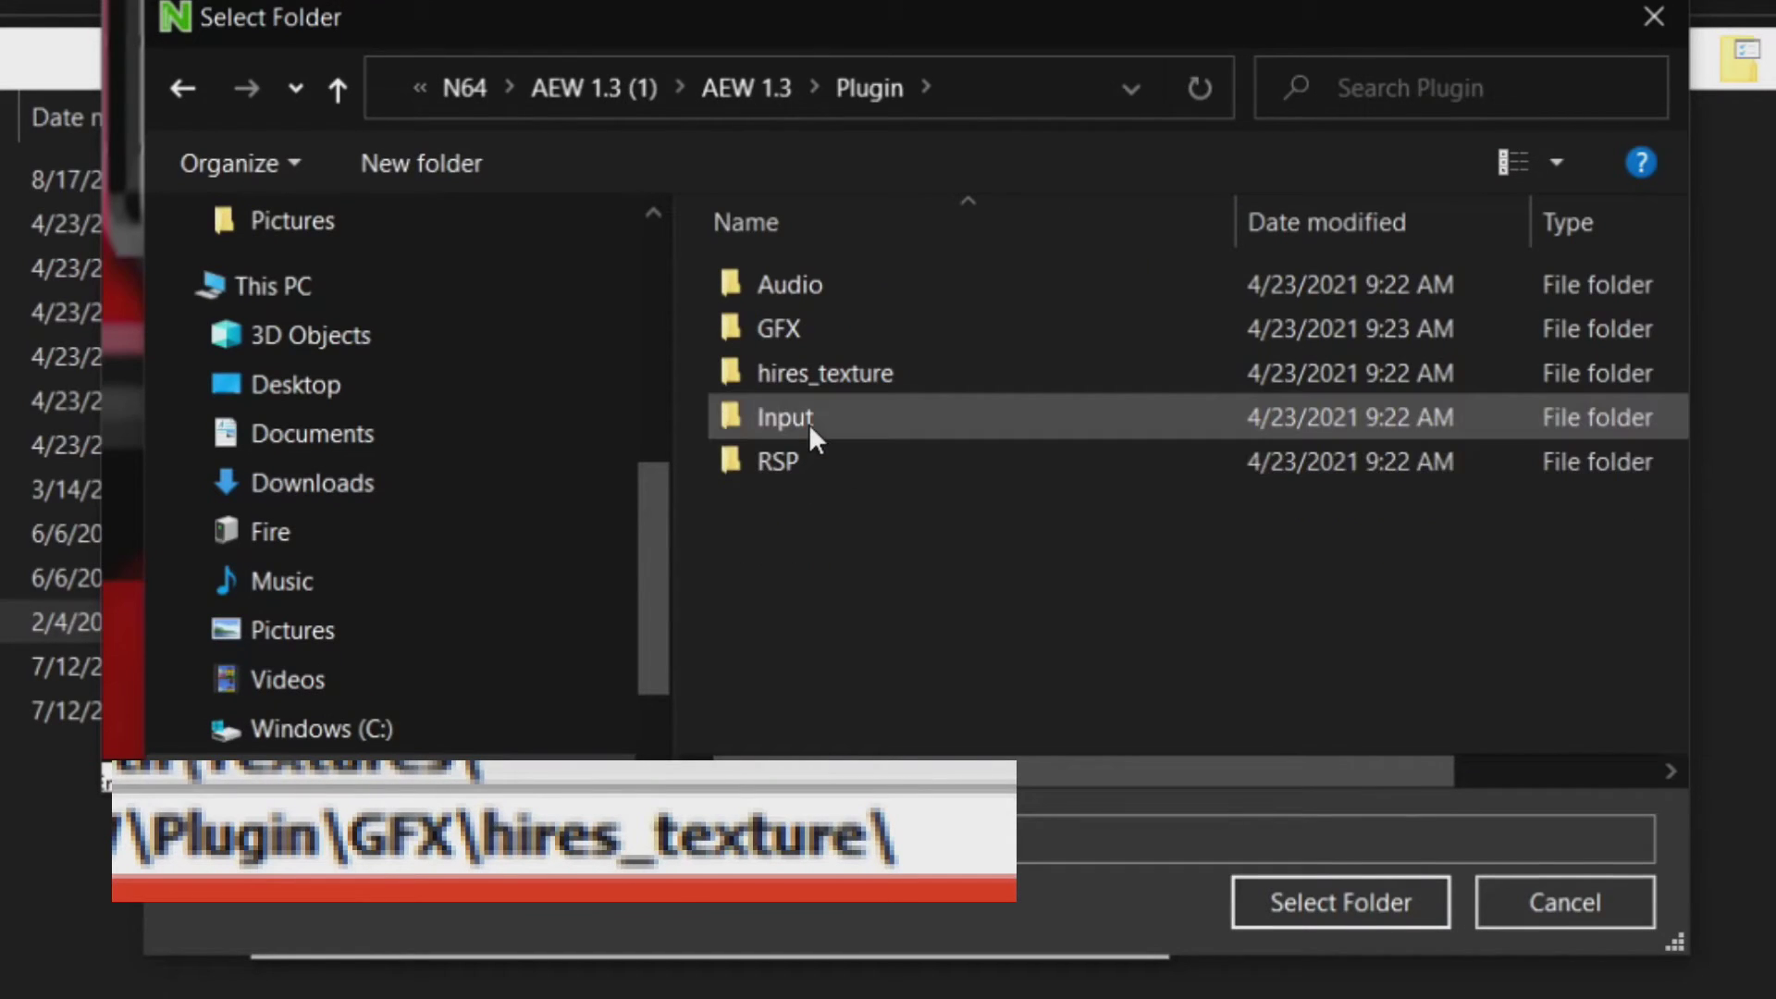
double_click(790, 329)
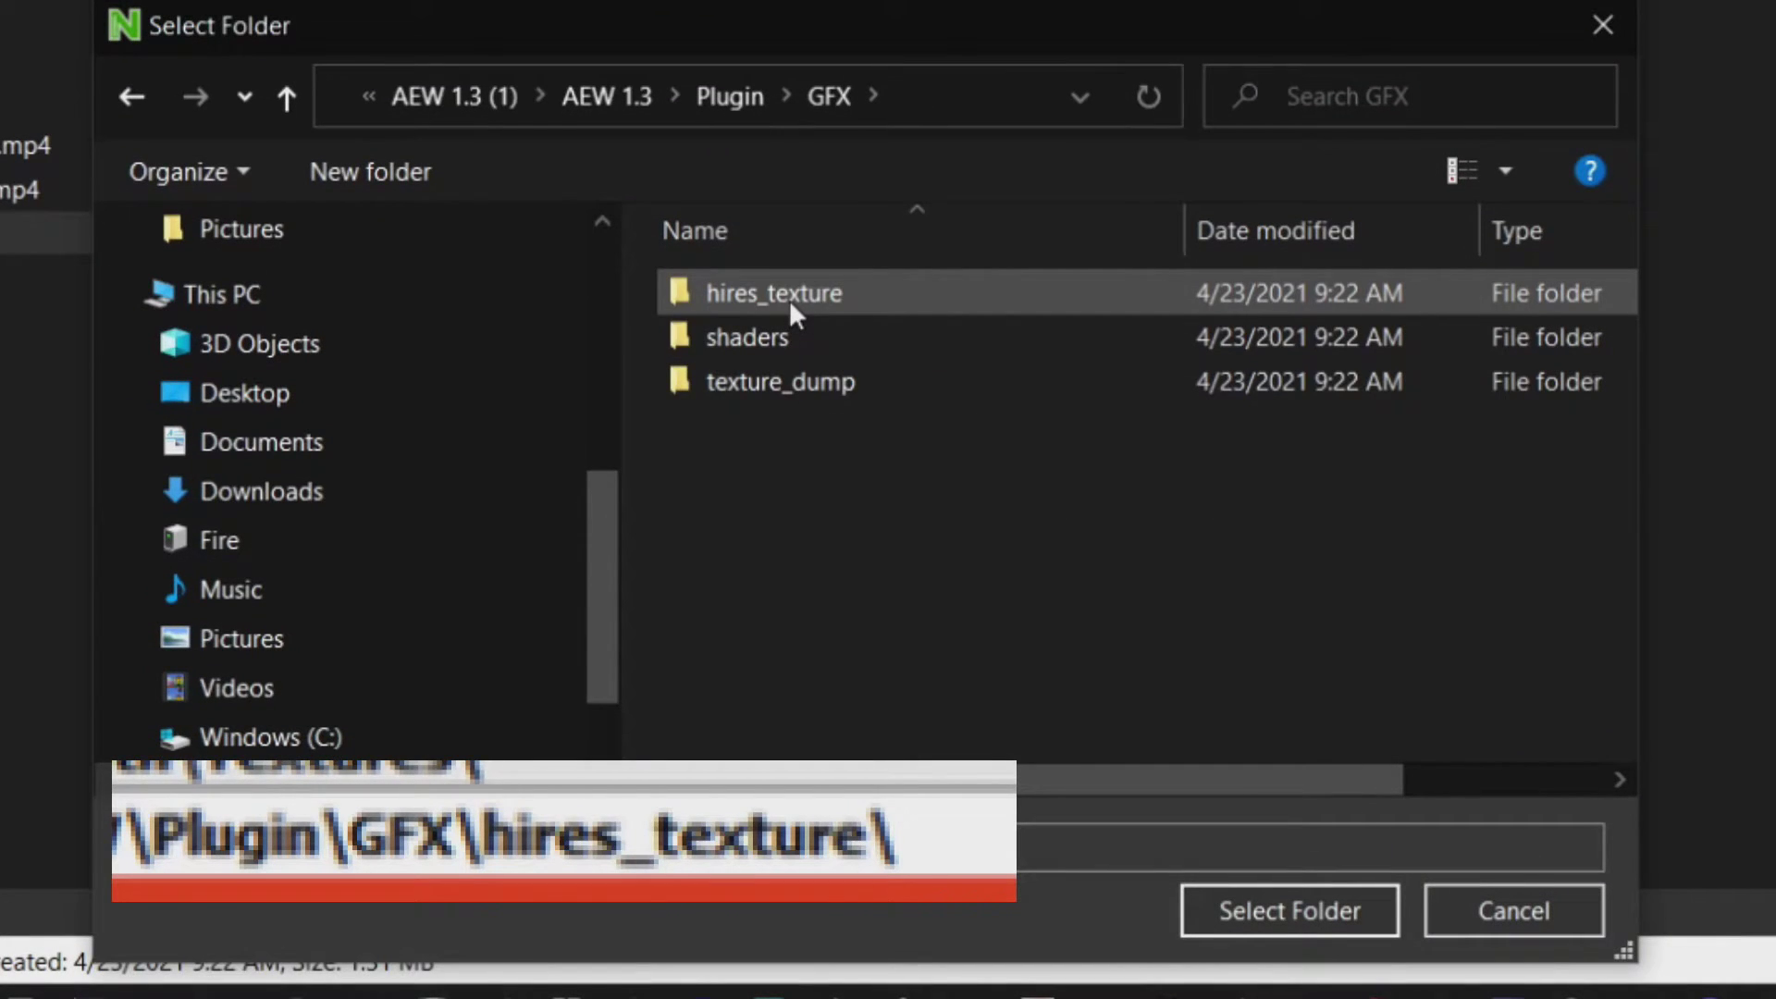
click(789, 296)
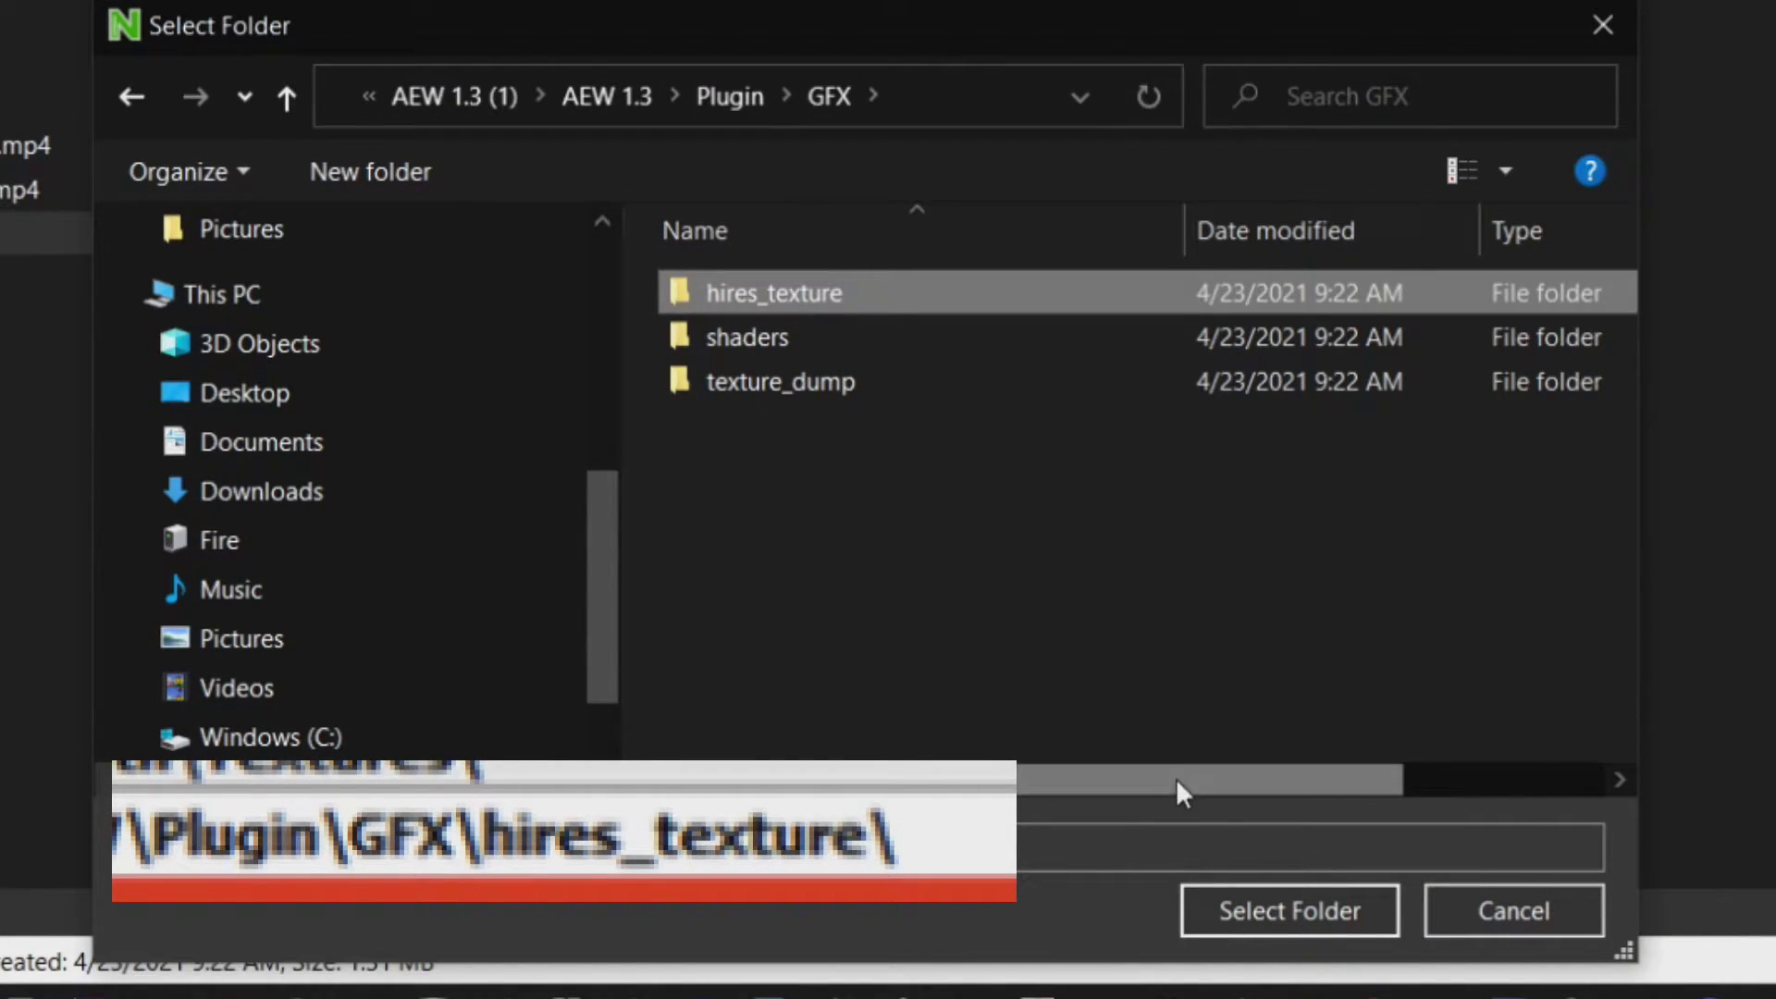
click(1280, 907)
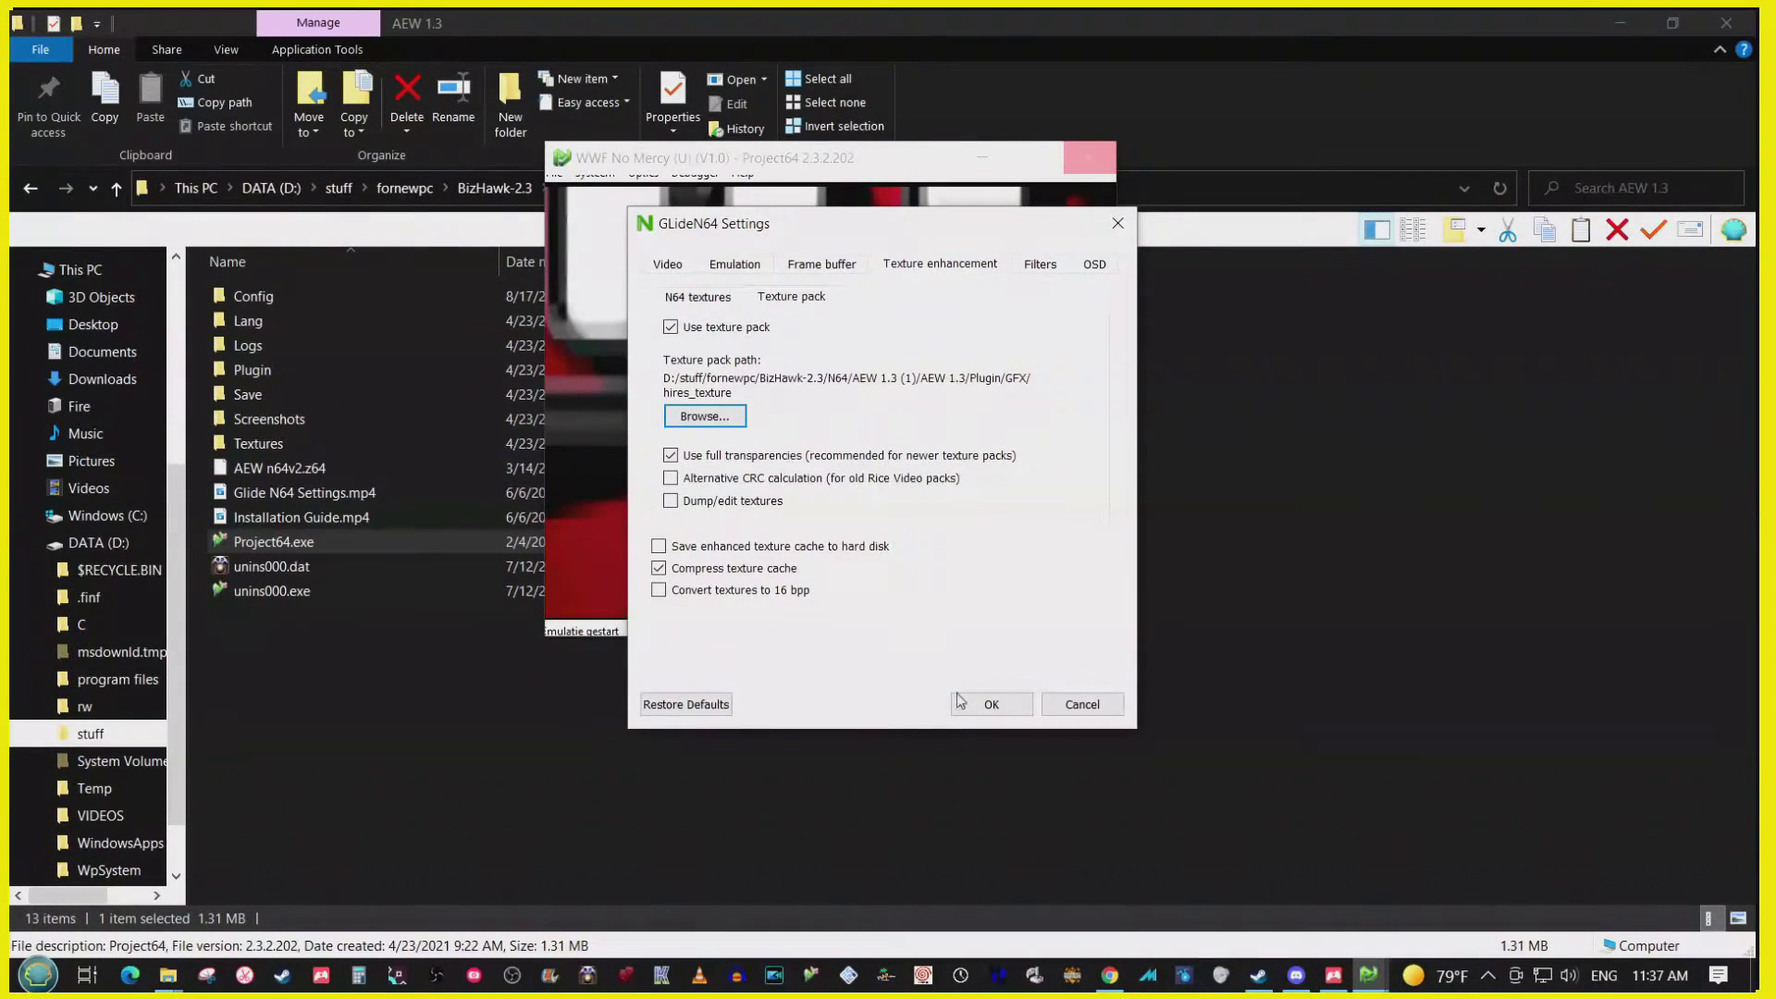
click(990, 705)
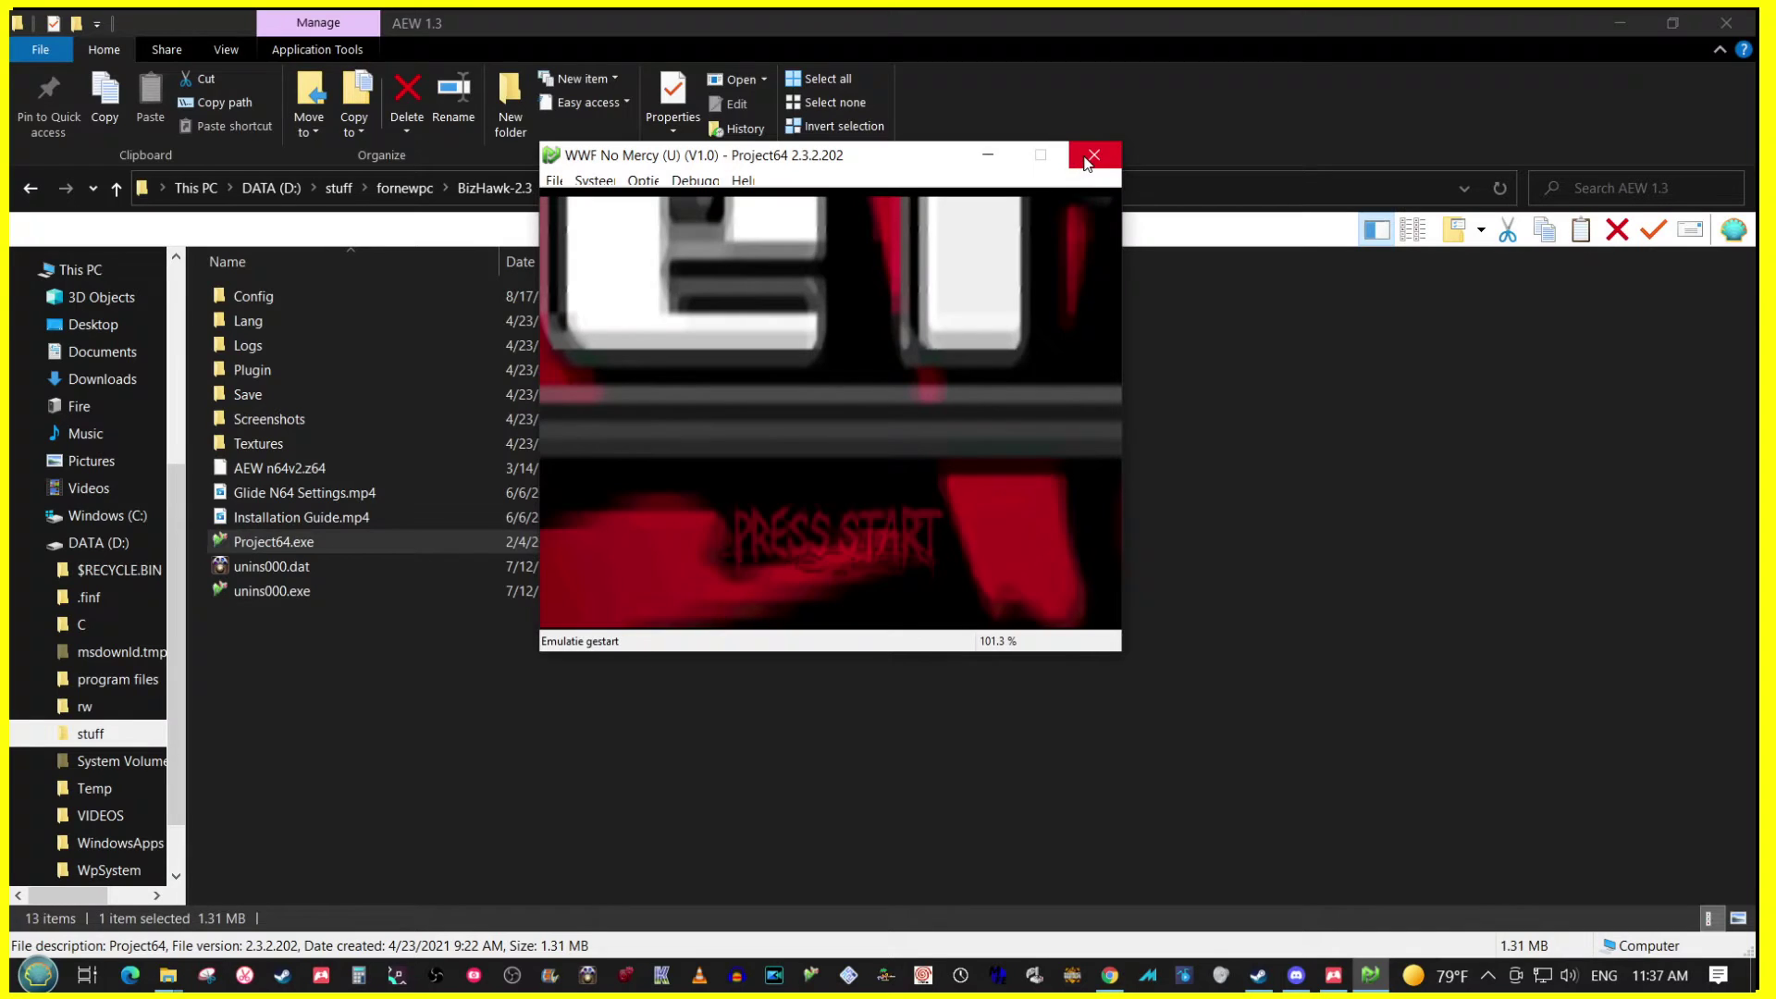
Step: Restart Project64 and load WWF No Mercy with the hi-res AEW textures
click(1102, 150)
double_click(285, 549)
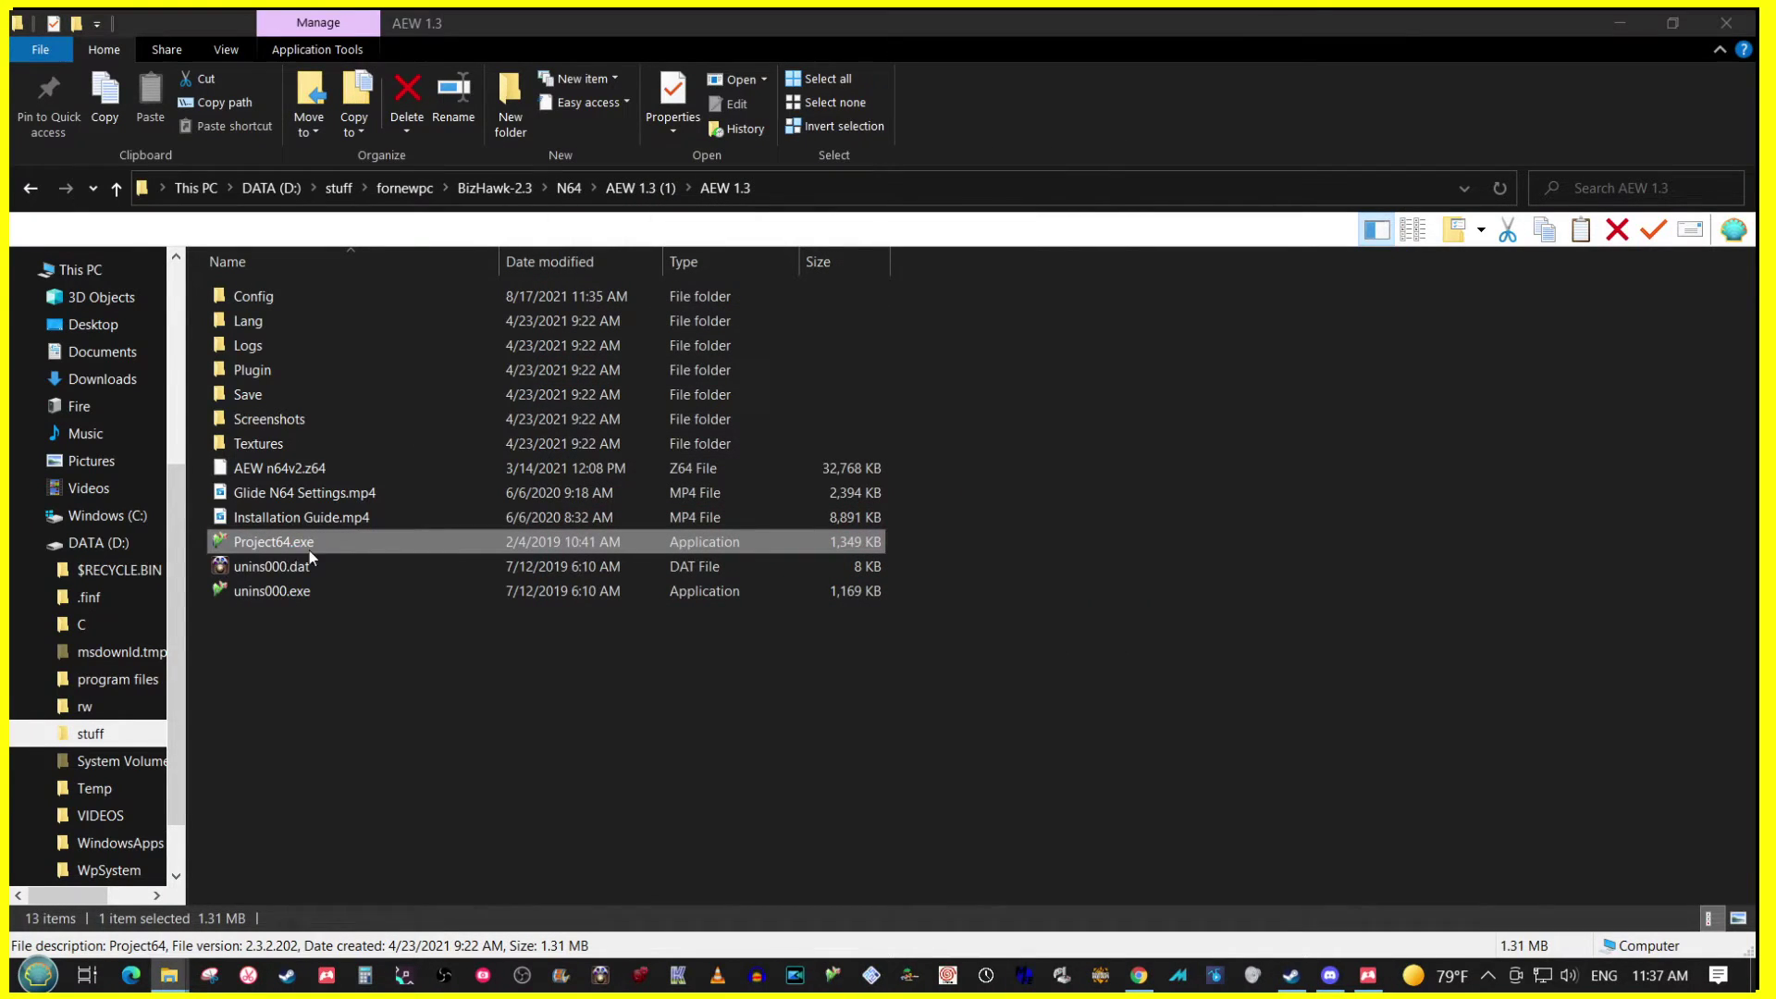
double_click(698, 322)
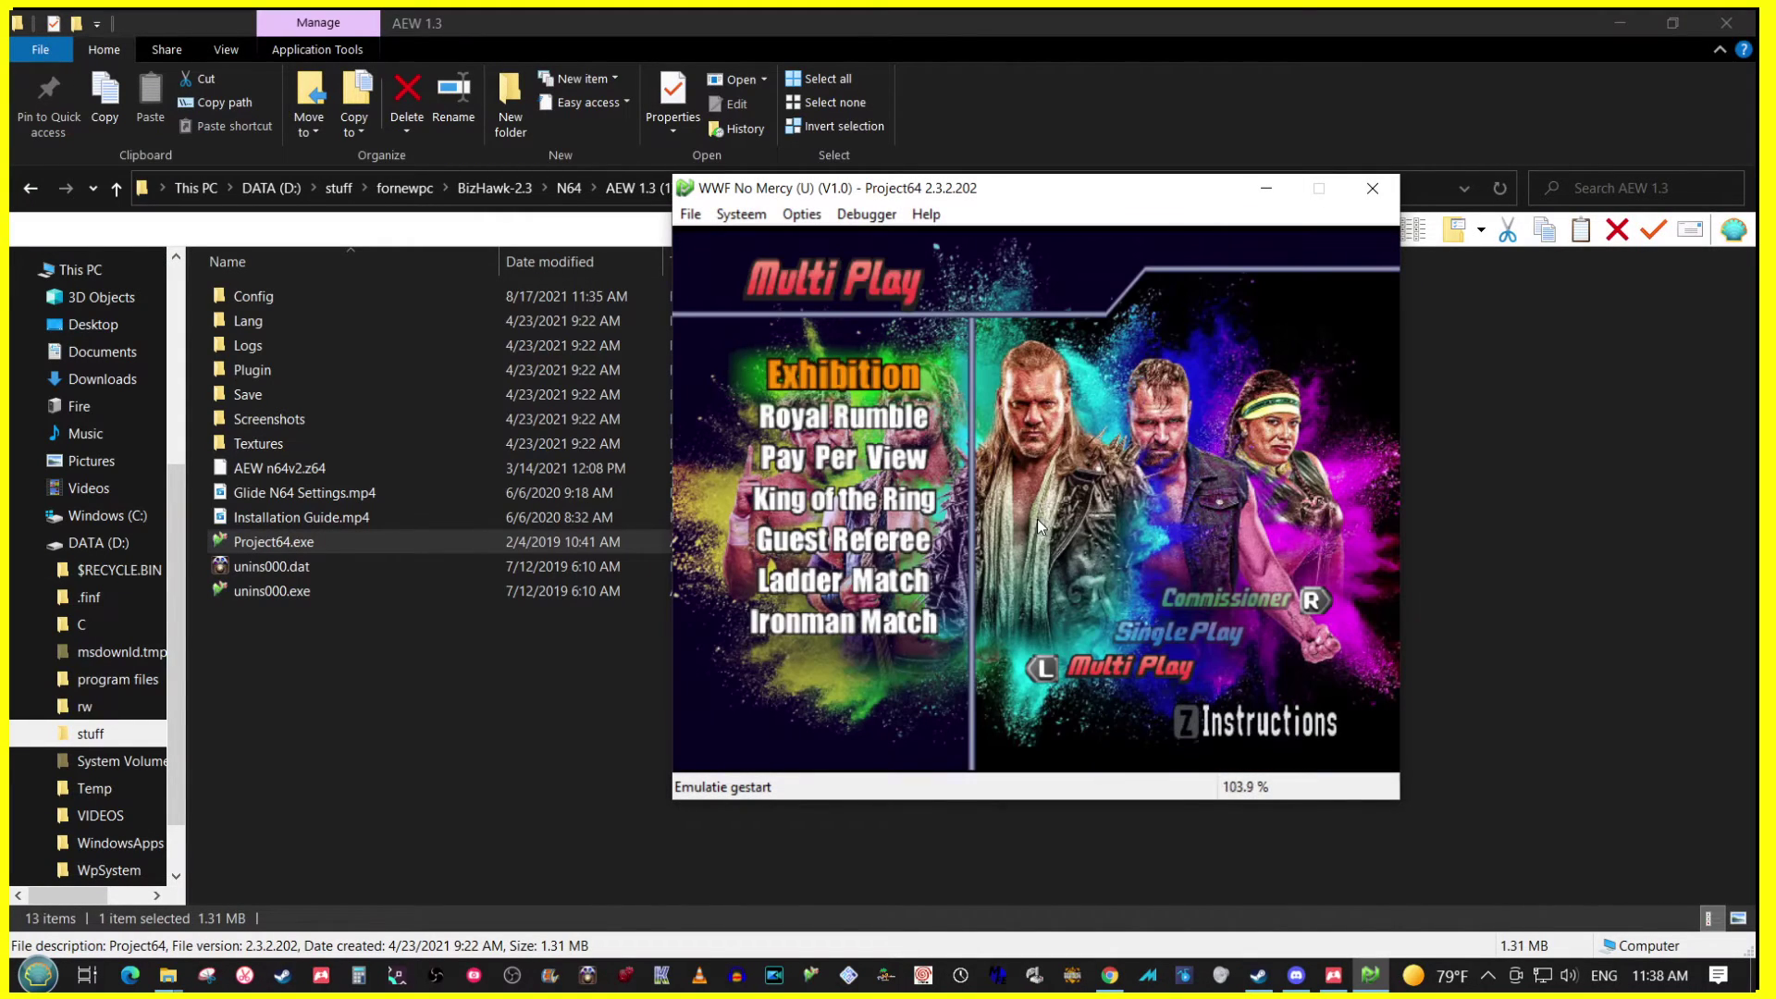
Step: Choose an Exhibition Single Match, accepting the arena, rules and a non-title match
key(Up)
key(x)
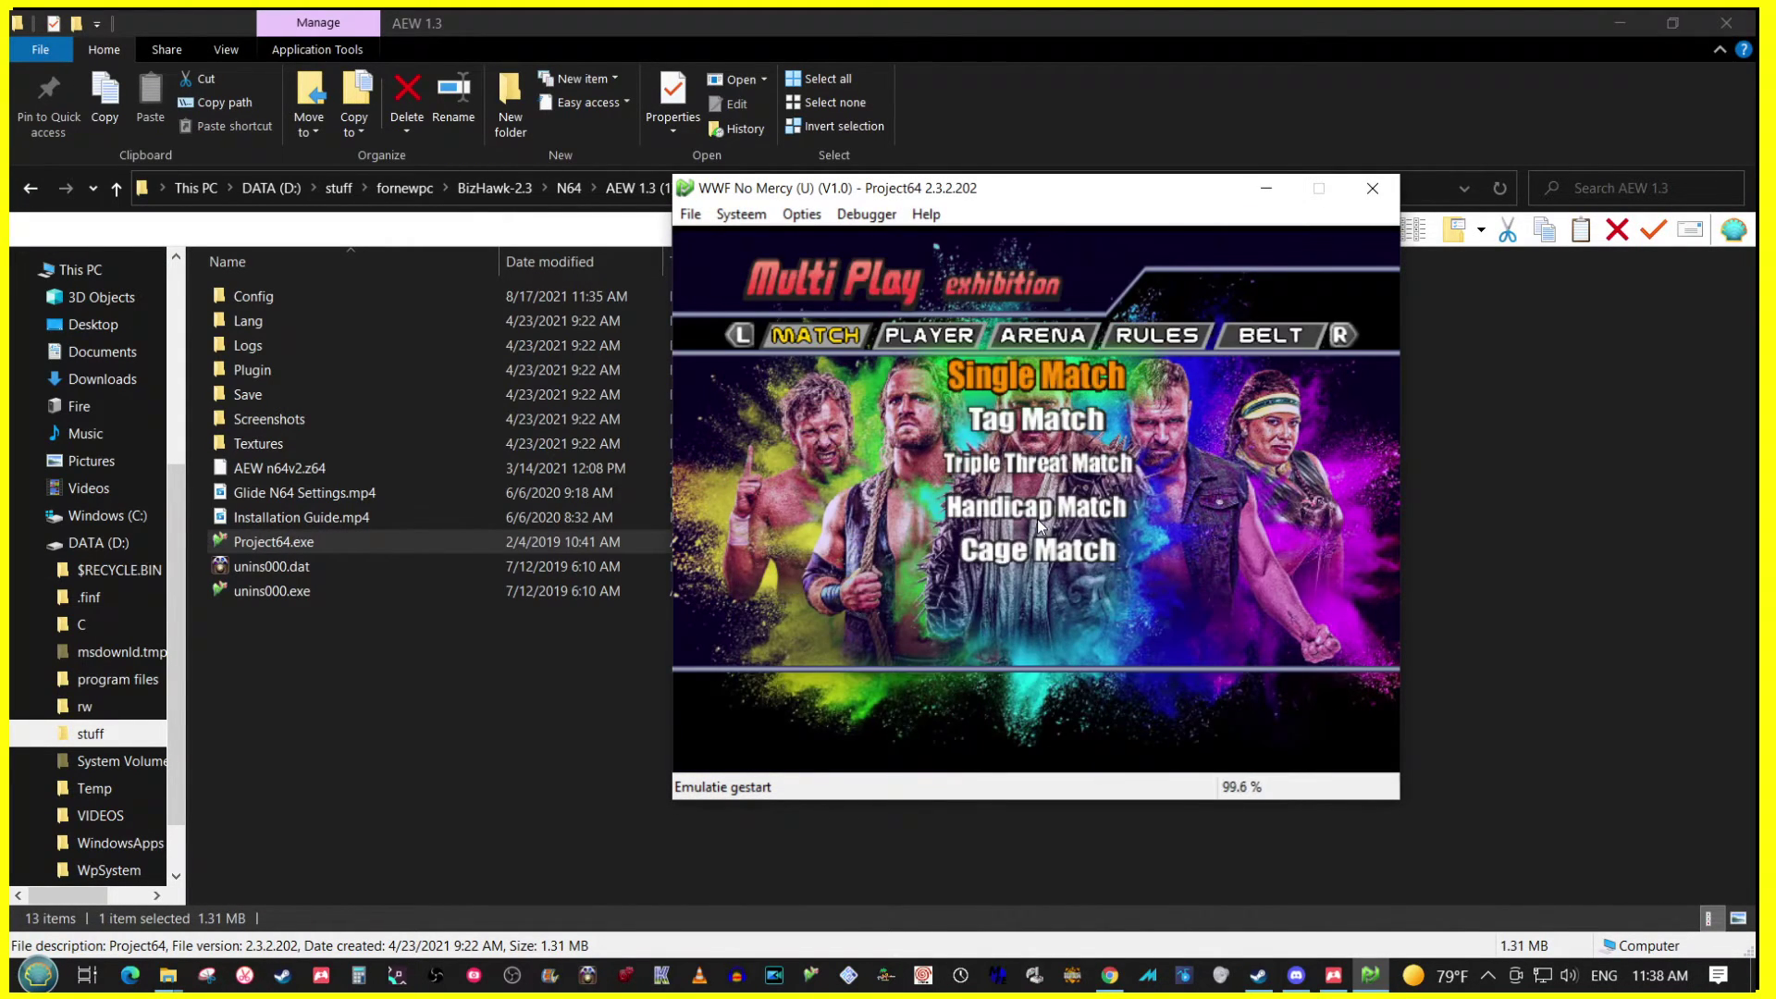
key(x)
key(x)
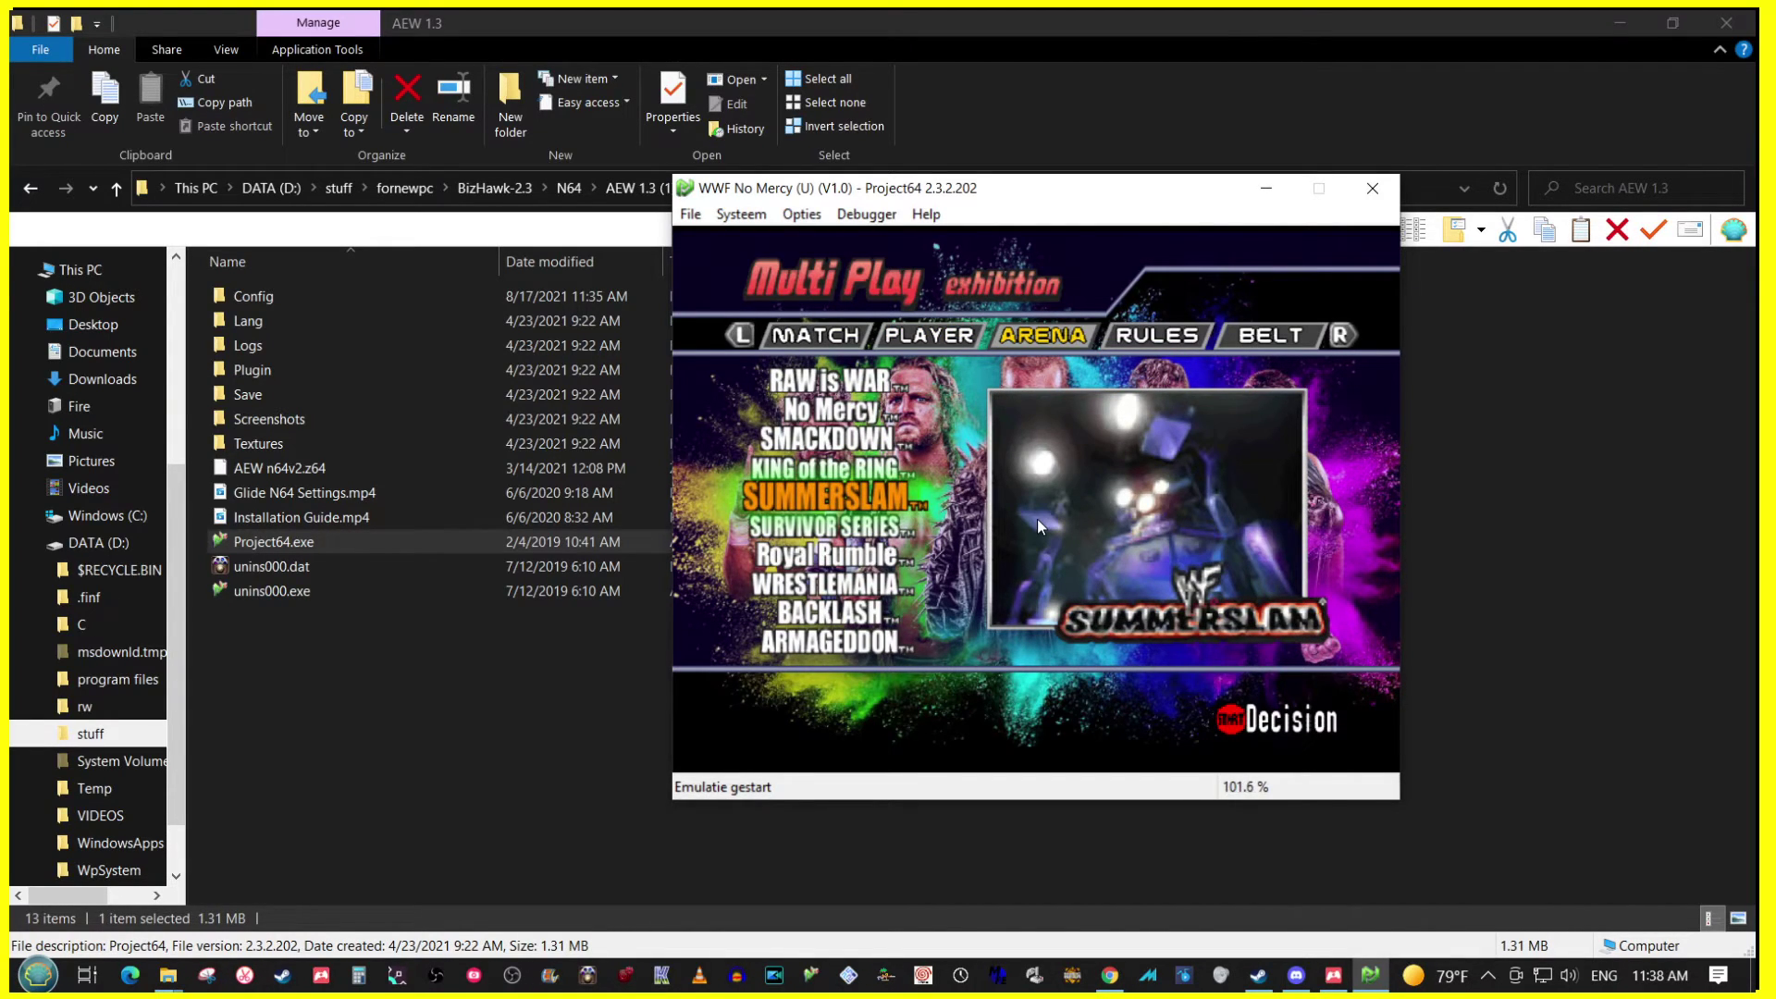
key(x)
key(x)
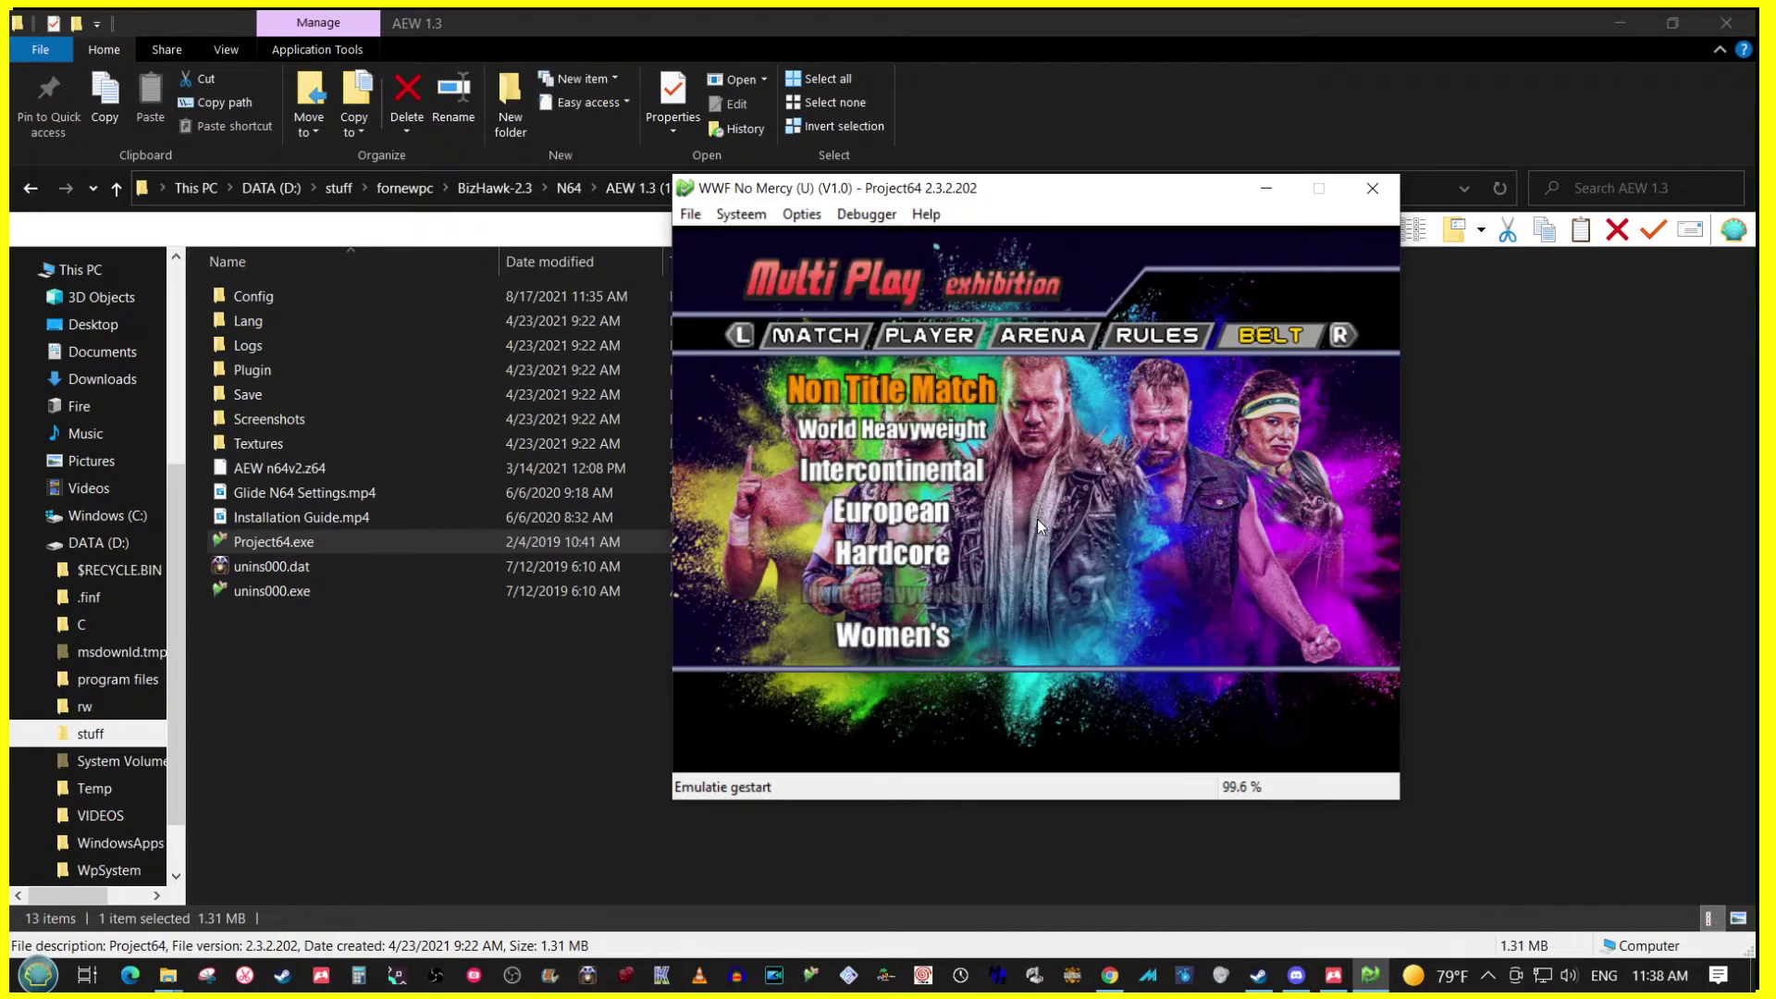
key(x)
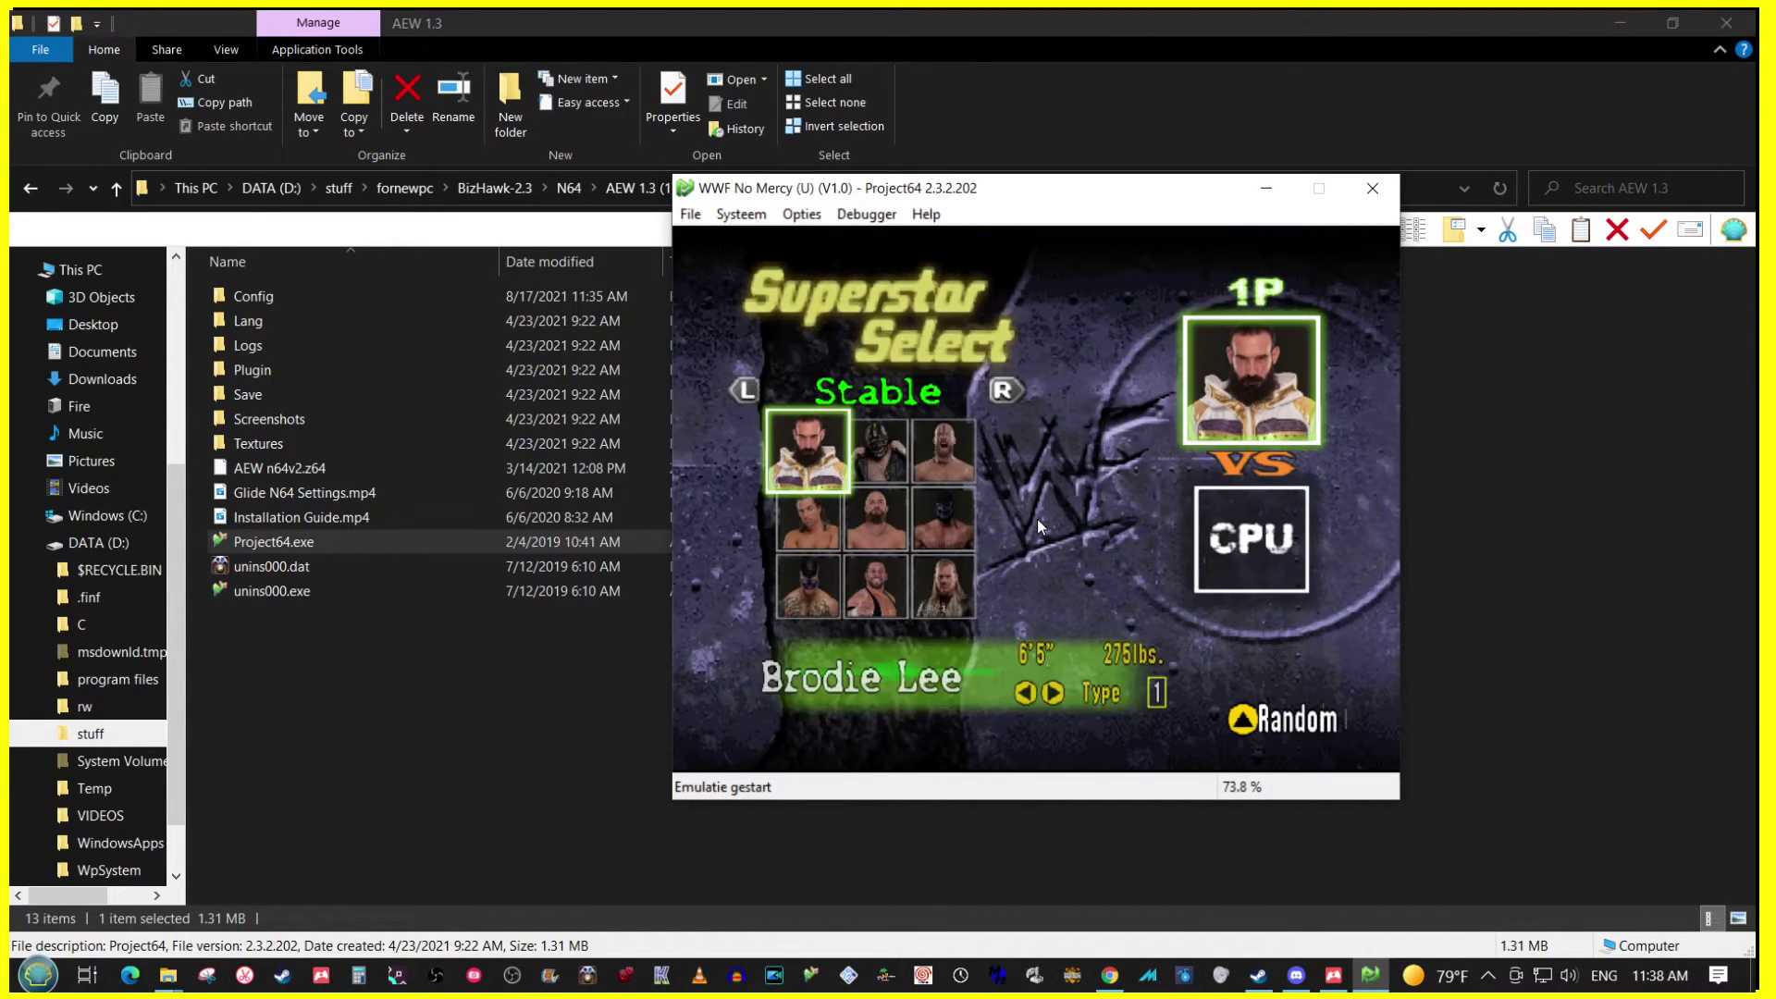
key(Down)
Step: Pick Miro from the Tag roster as player one and Kip Sabian as the CPU opponent
key(s)
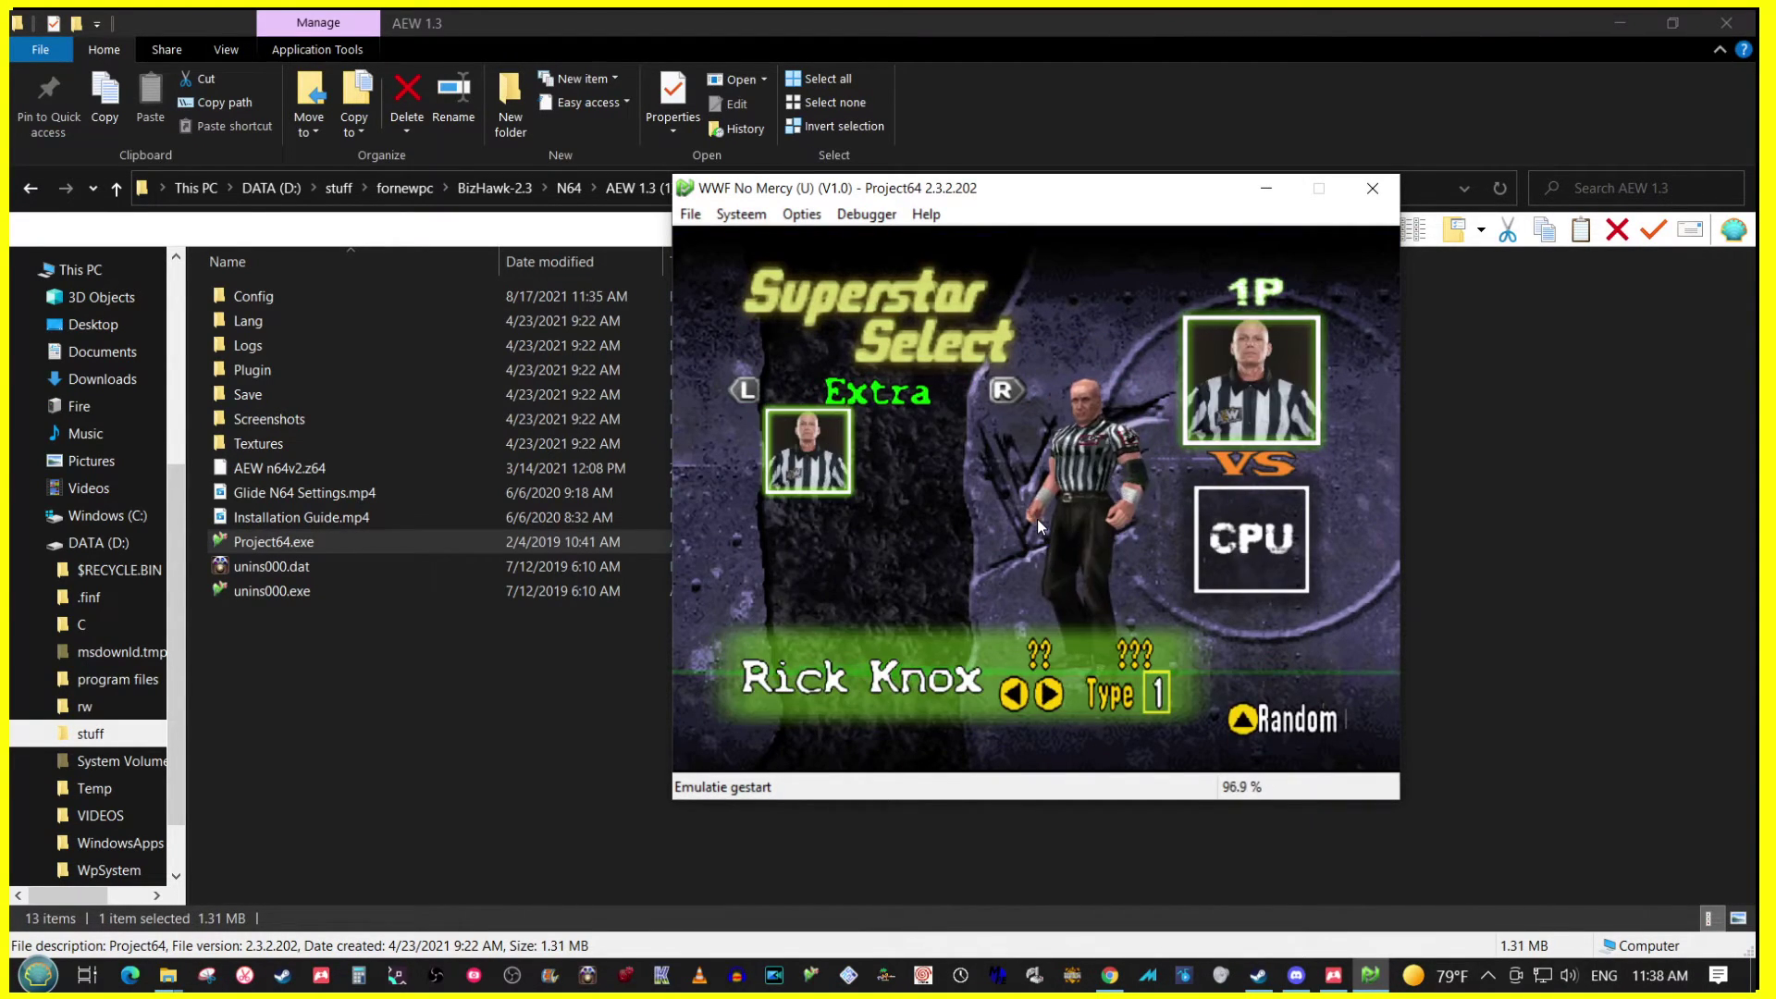
key(s)
key(s)
key(s)
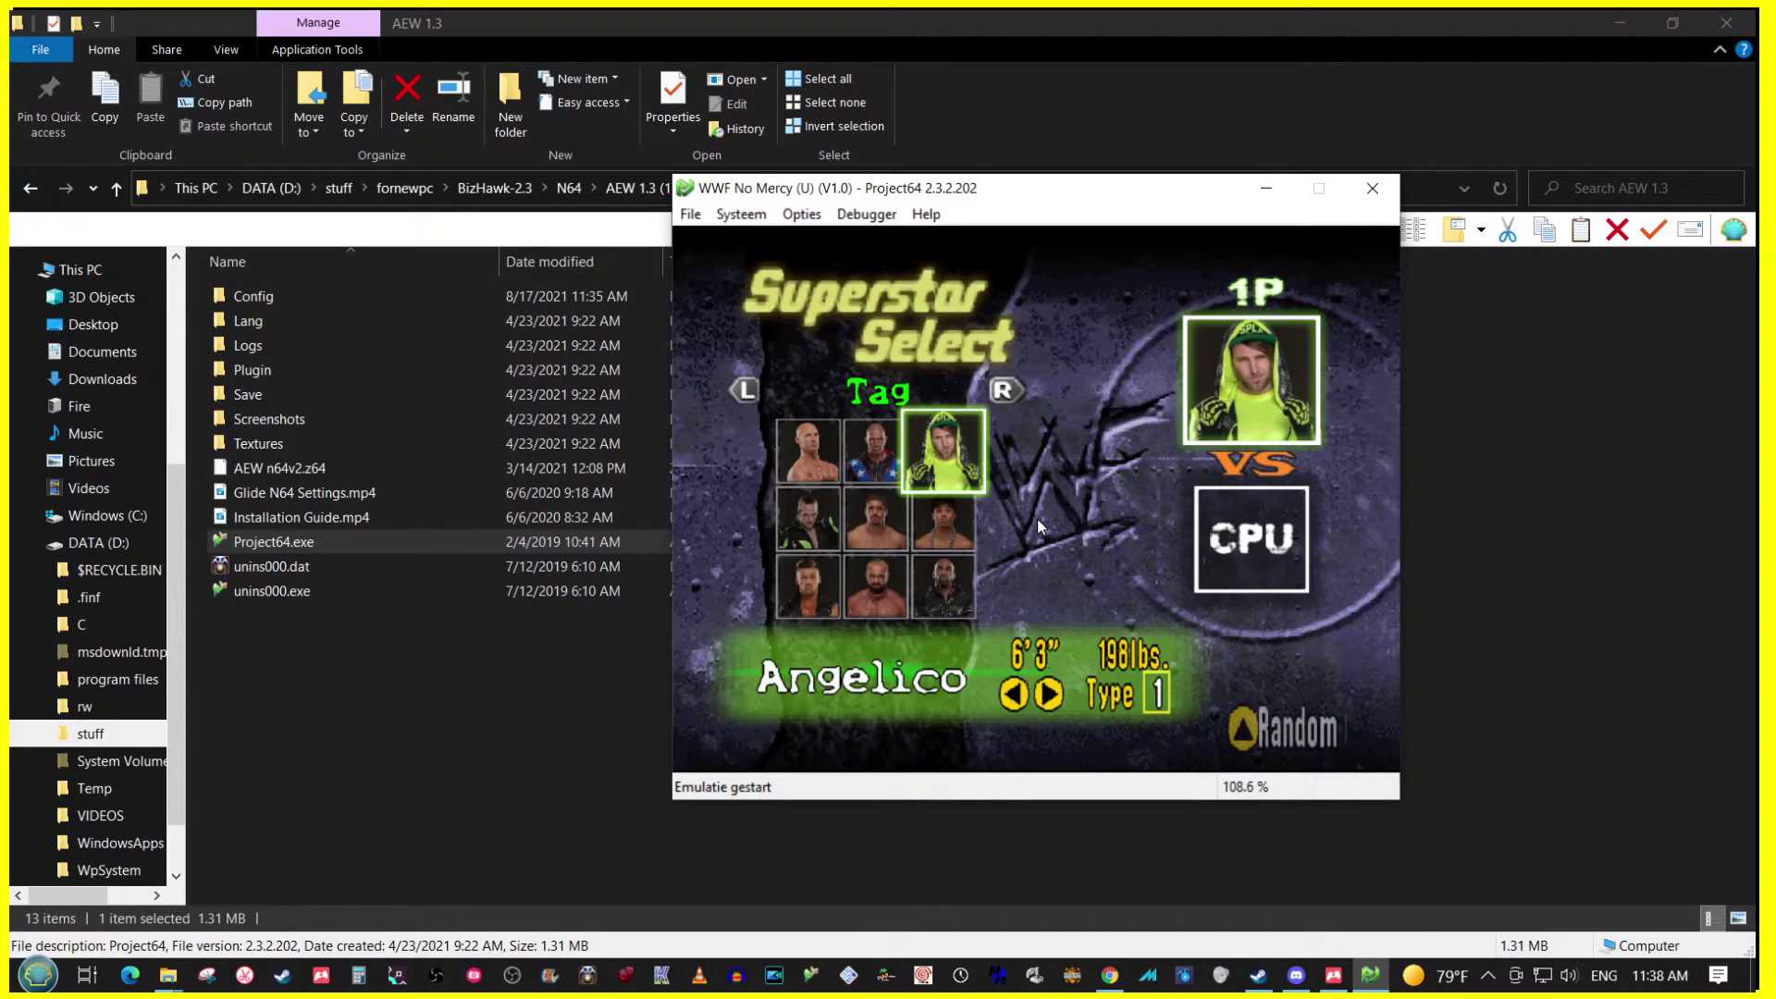
key(Down)
key(Down)
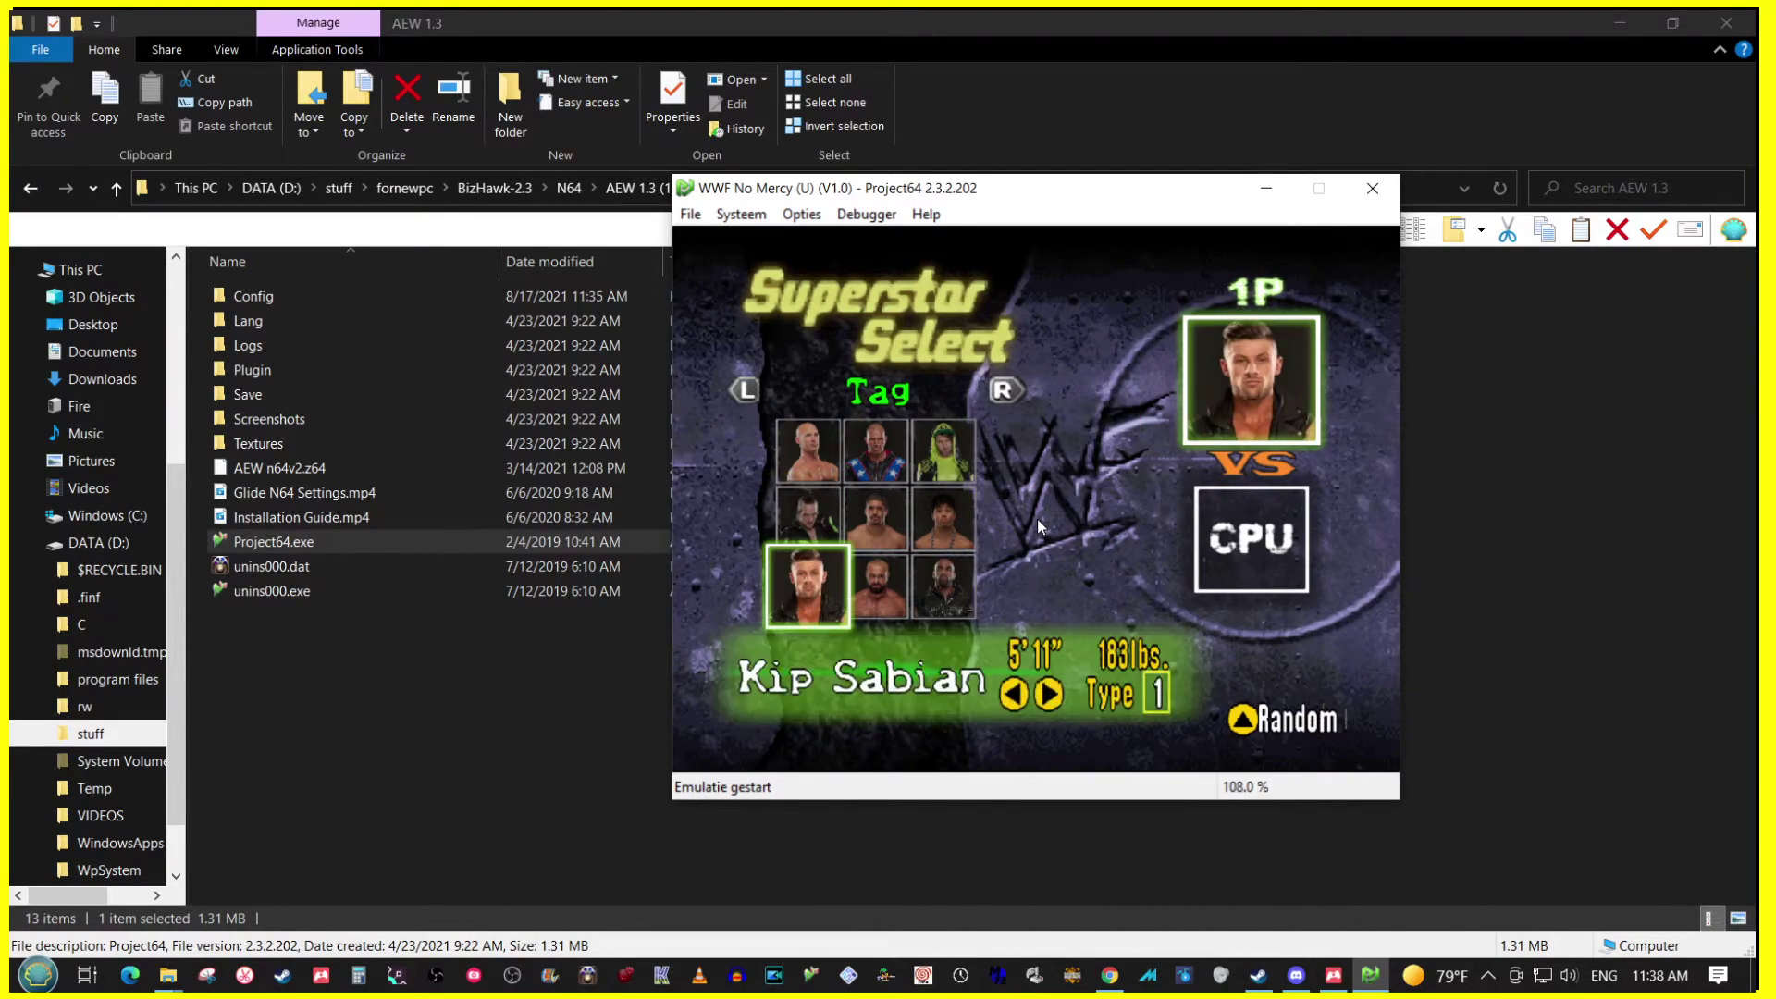
key(Up)
key(Right)
key(Down)
key(x)
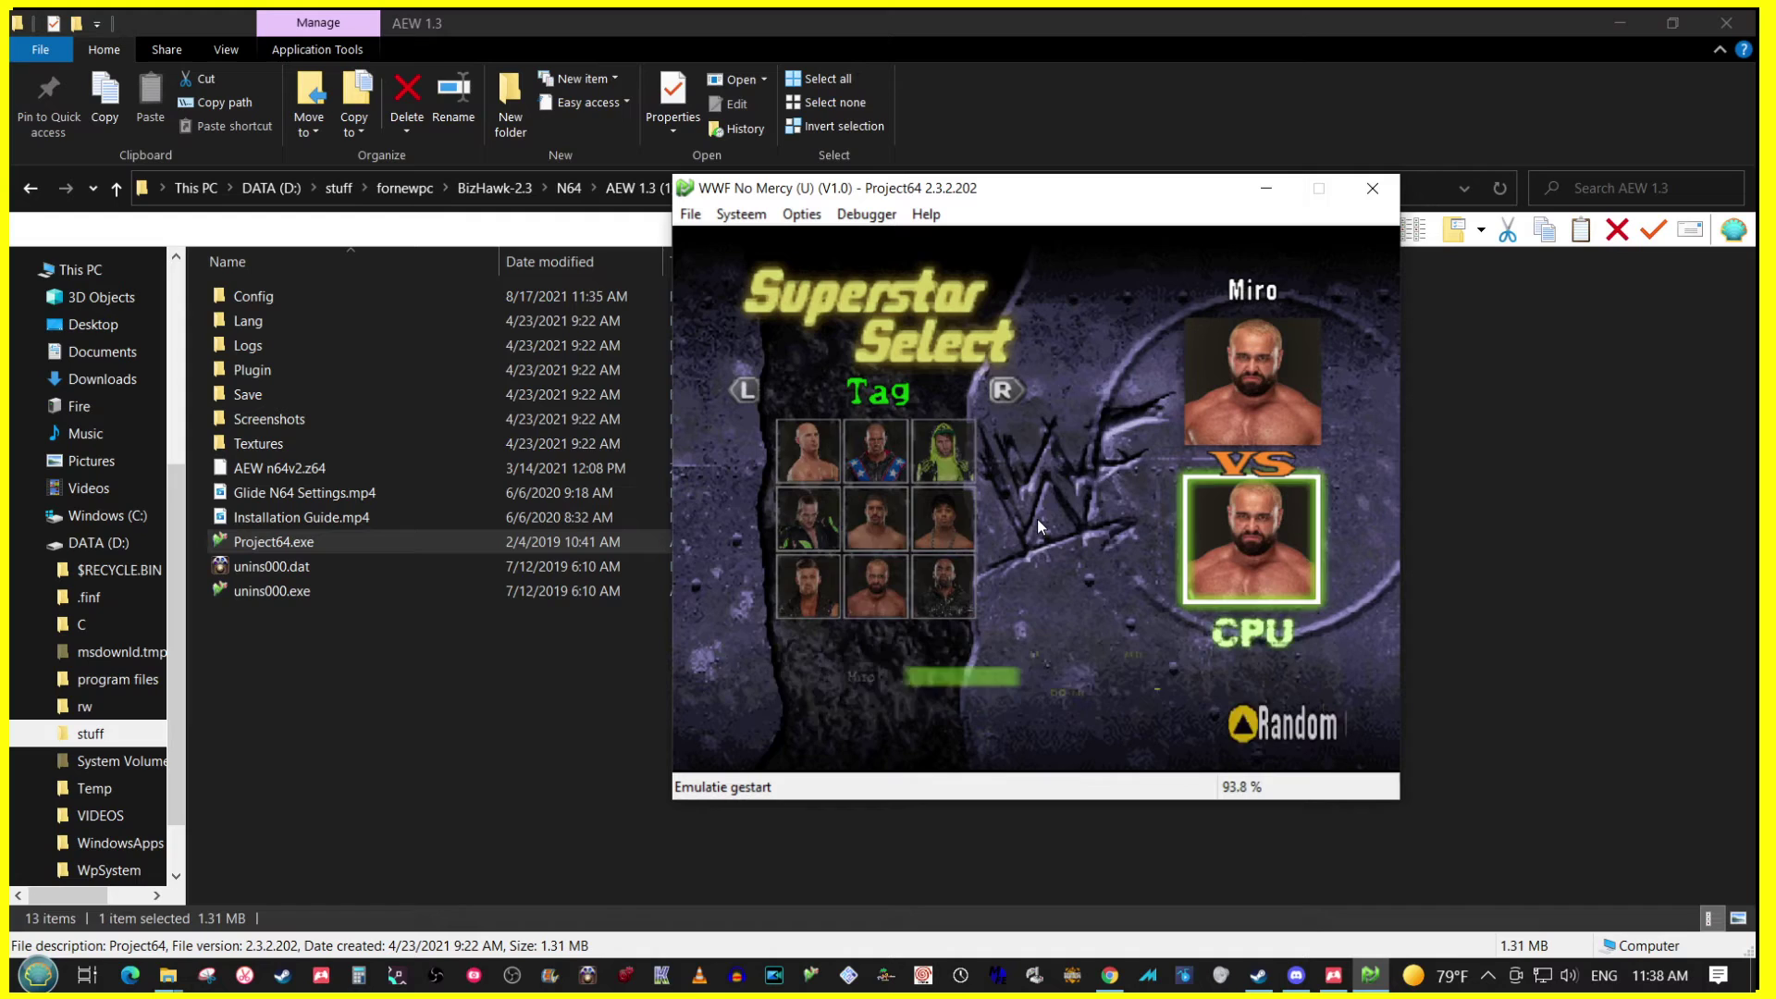
key(Left)
key(x)
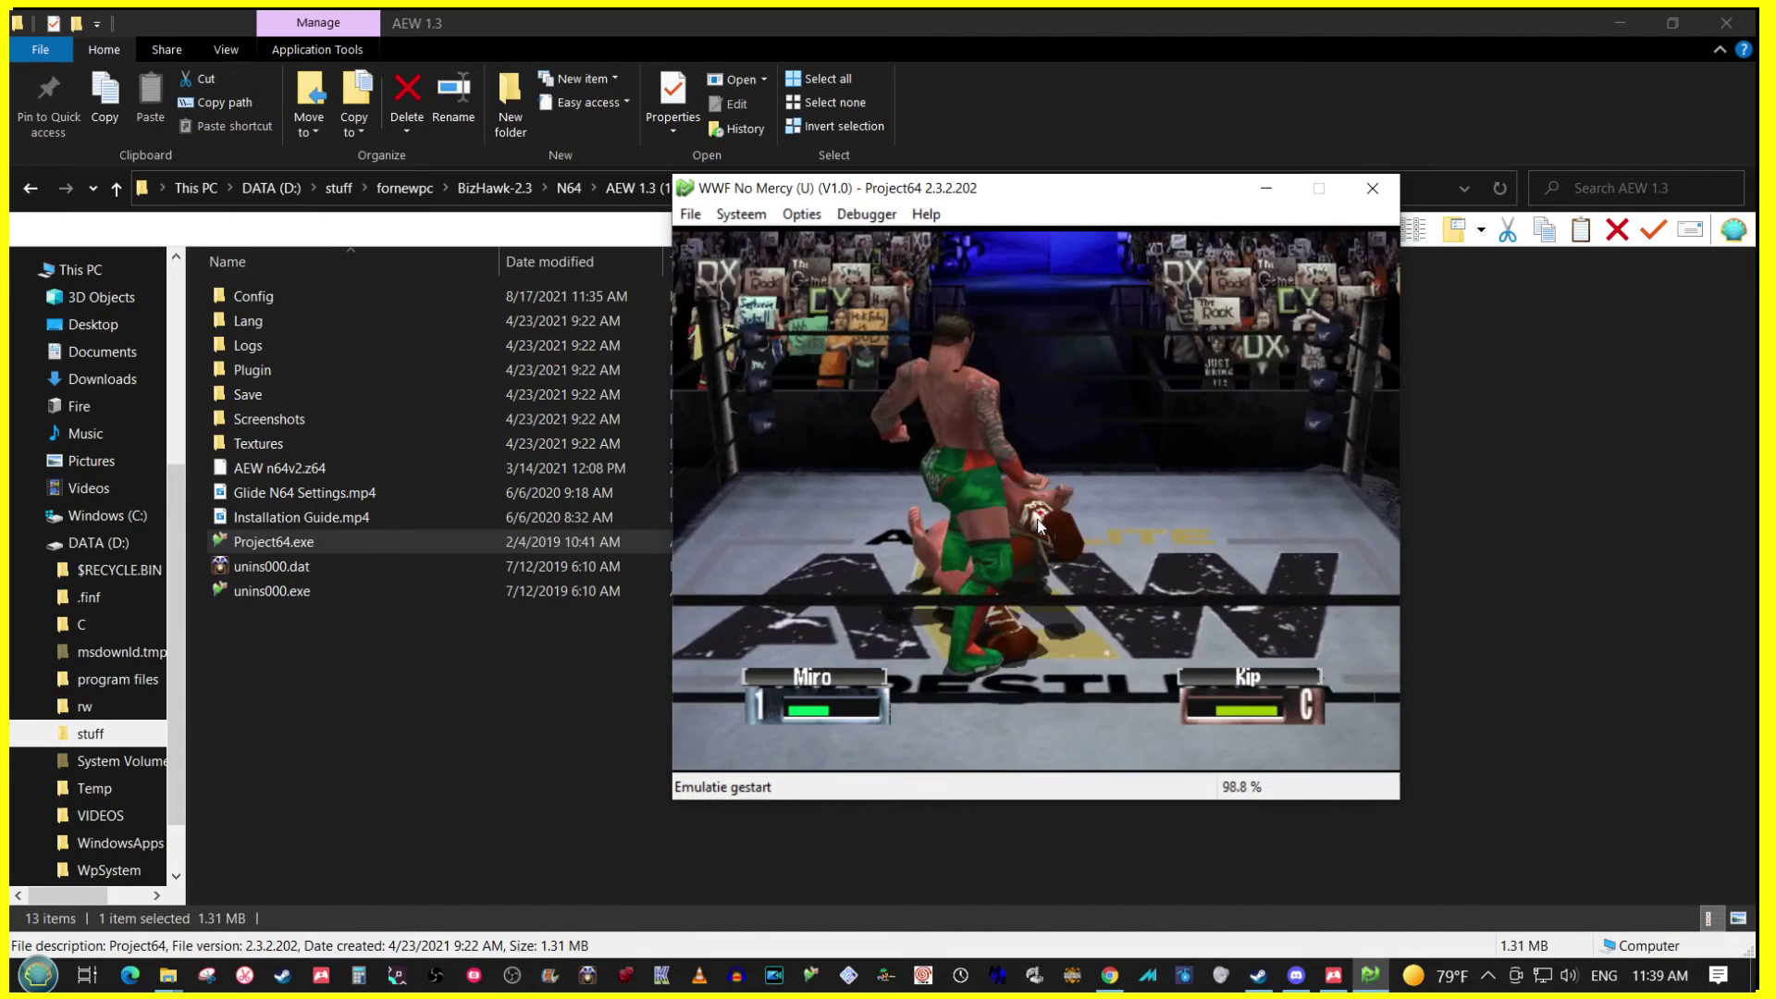
Step: Pause the Miro vs Kip match to bring up the Controller 1 pause menu
key(Return)
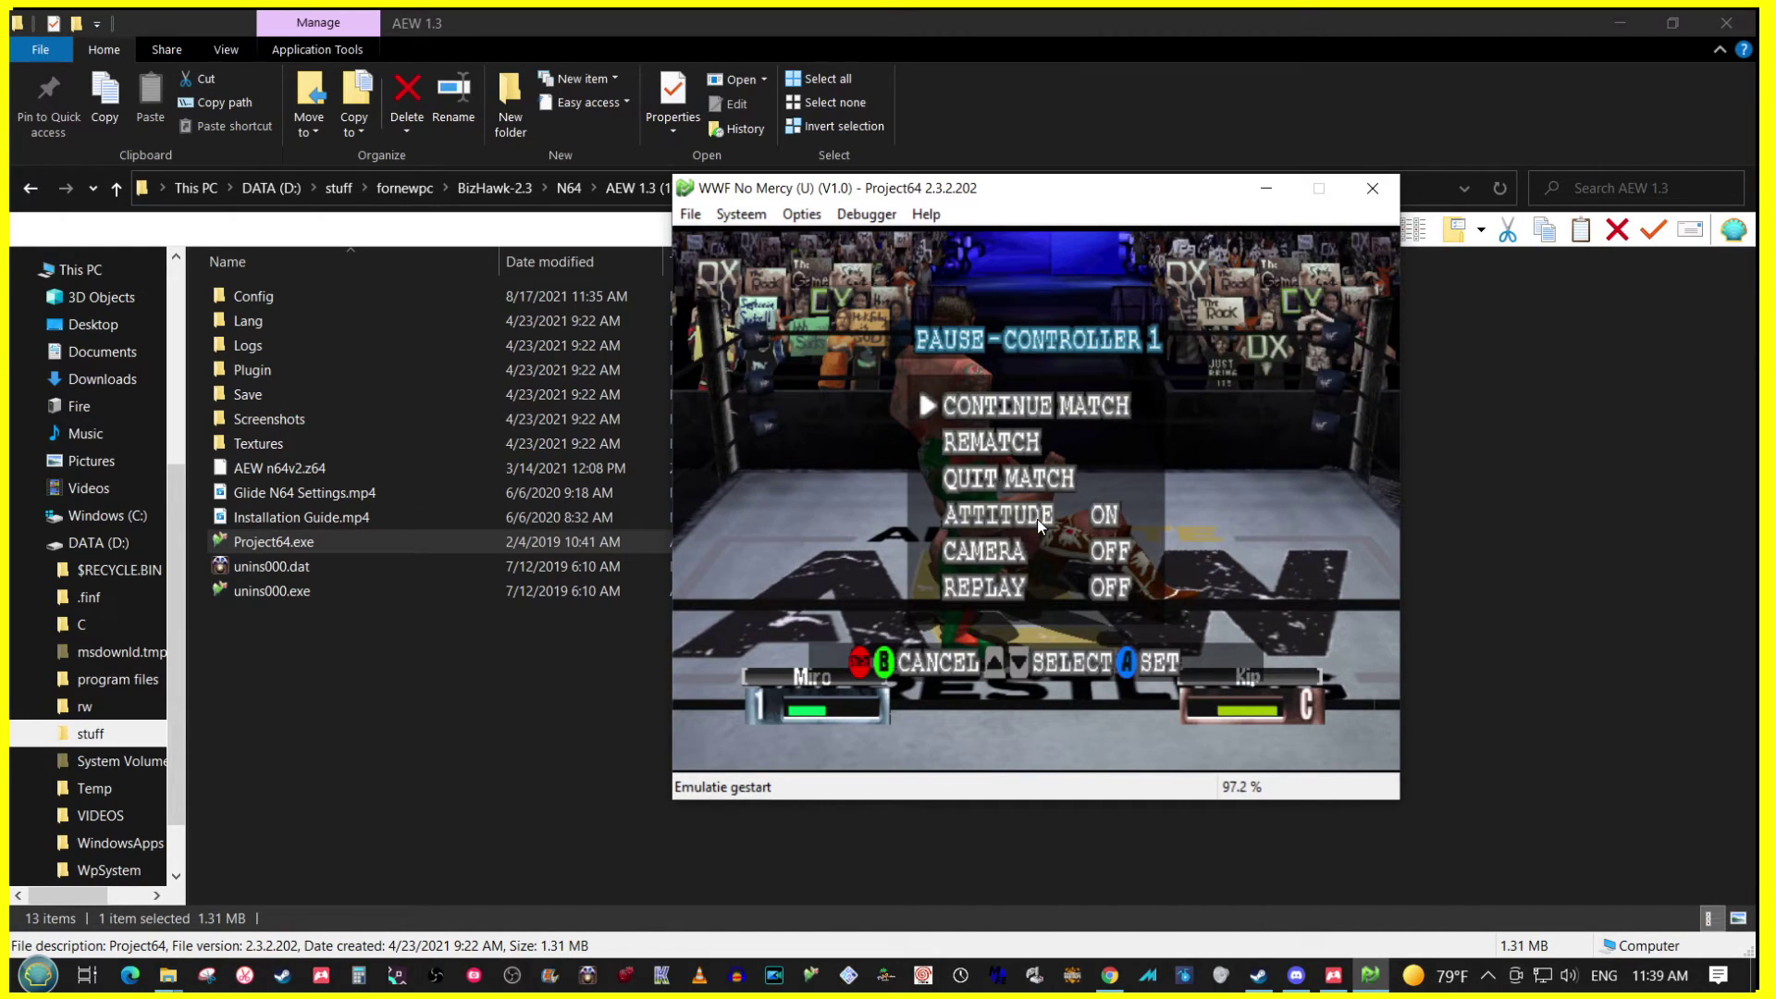